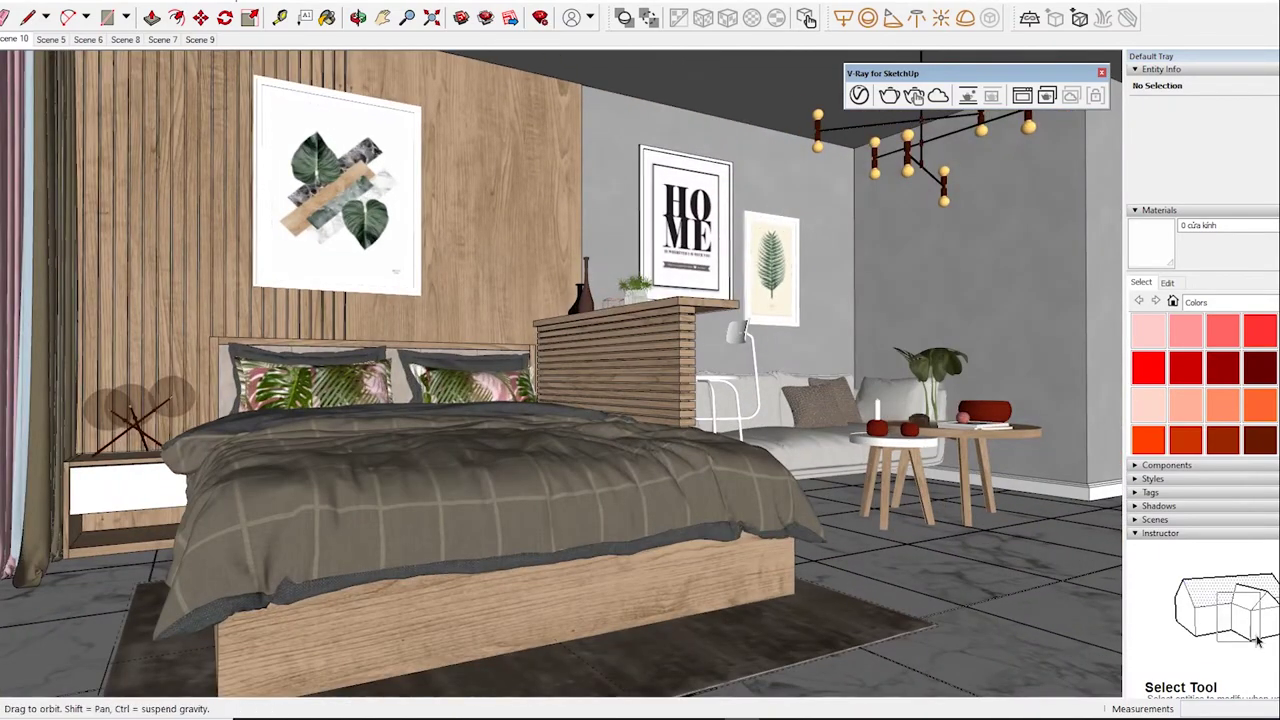
Step: Orbit the bedroom and bring up the V-Ray Asset Editor's list of materials, lights and geometries
{"action": "middle_click_drag", "start_coordinate": [640, 370], "coordinate": [500, 380]}
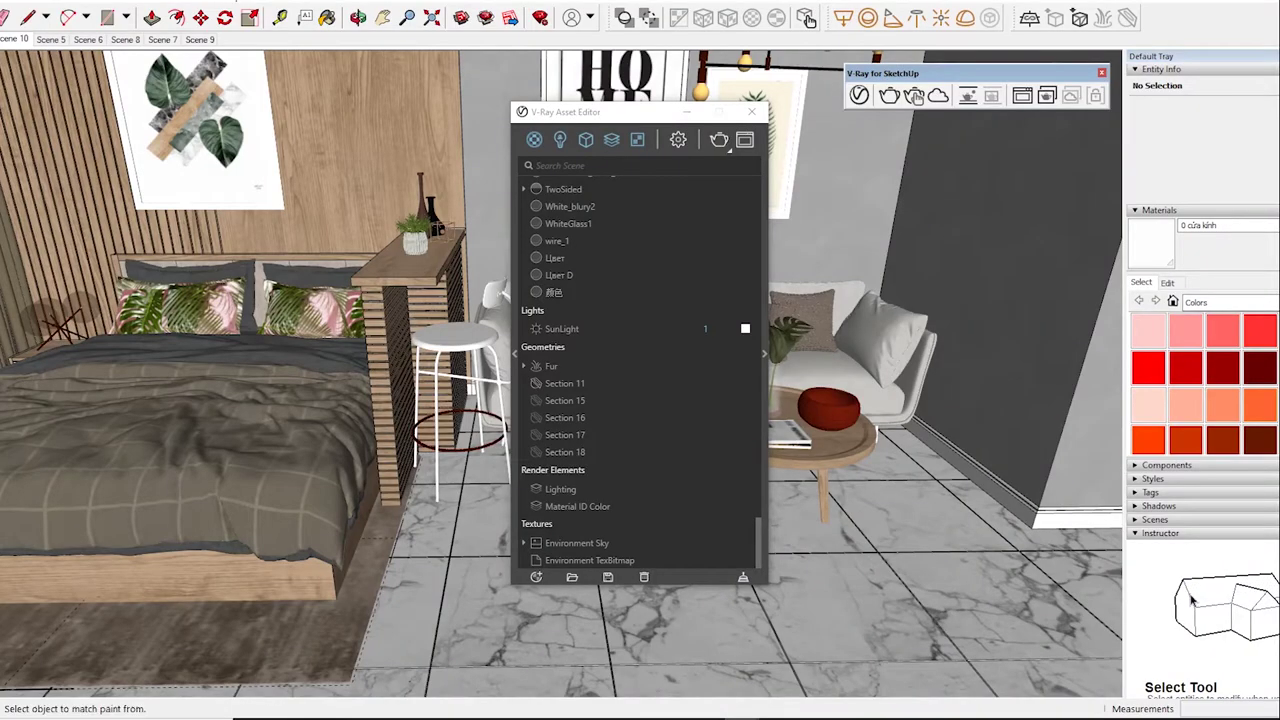
Step: Sample the marble floor's Color L02 and add a Bump layer with amount 0.3
{"action": "left_click", "coordinate": [820, 620], "text": "alt"}
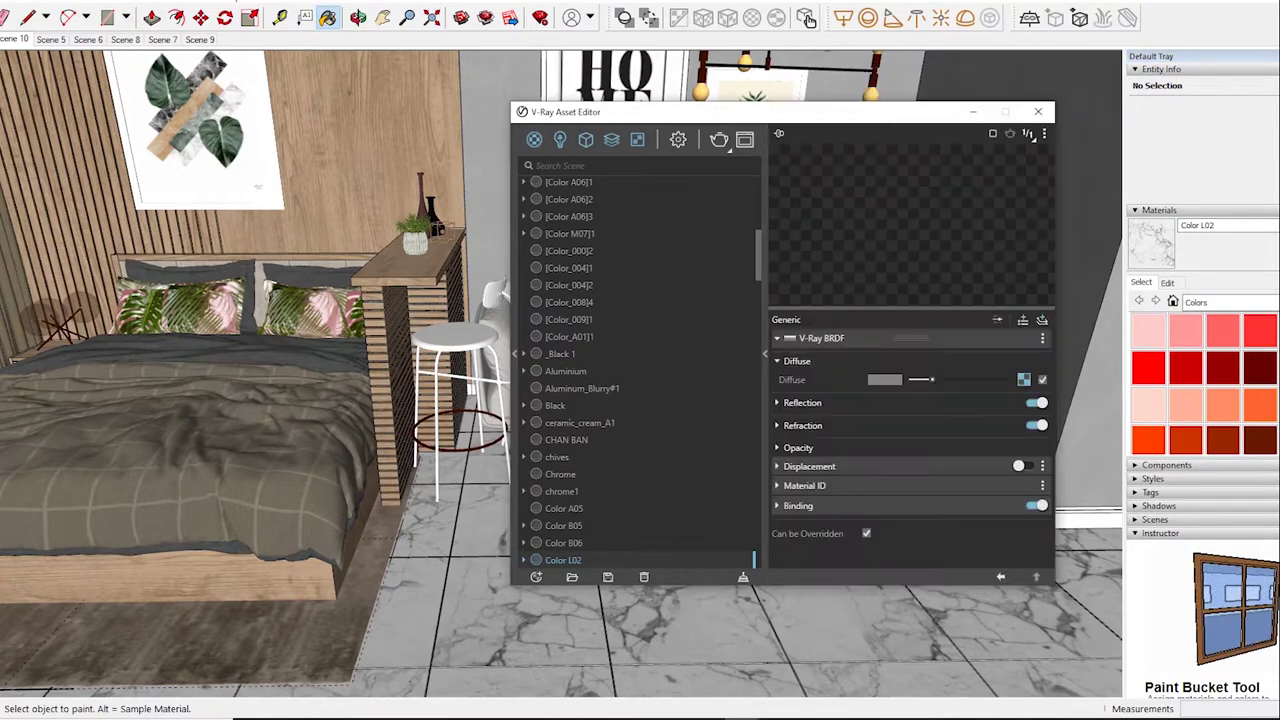
{"action": "right_click", "coordinate": [1023, 379]}
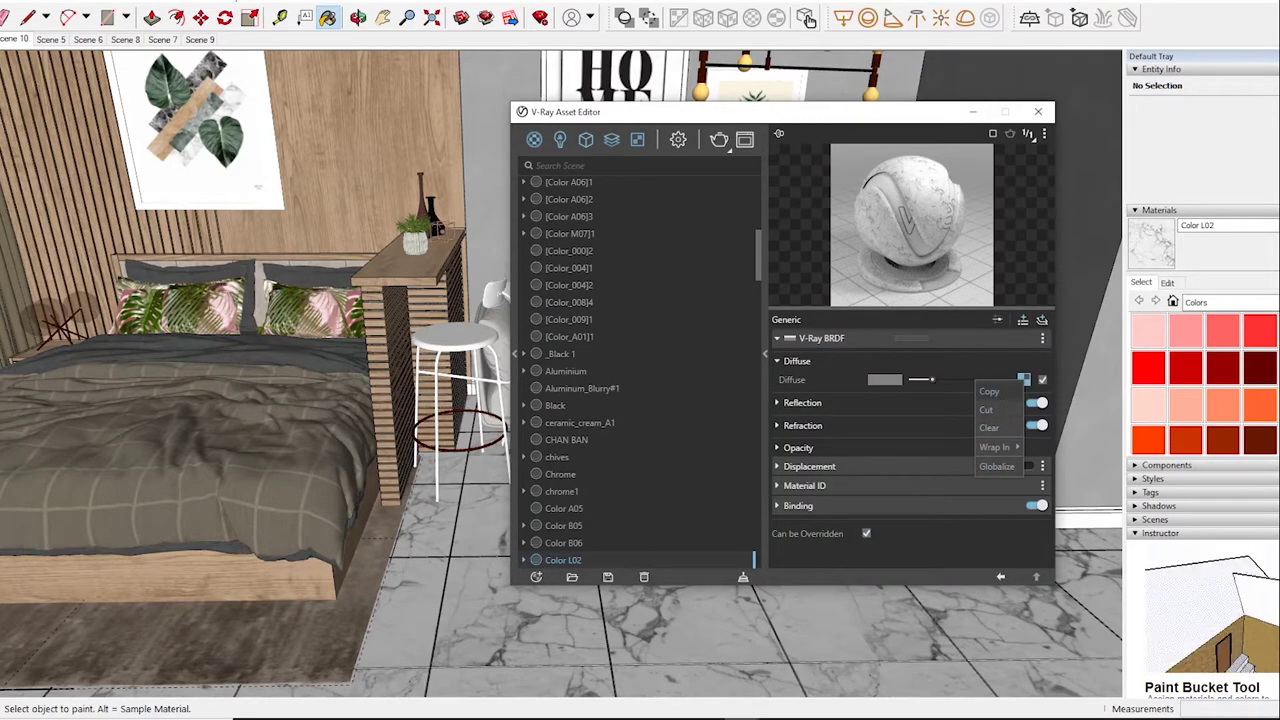
{"action": "left_click", "coordinate": [989, 391]}
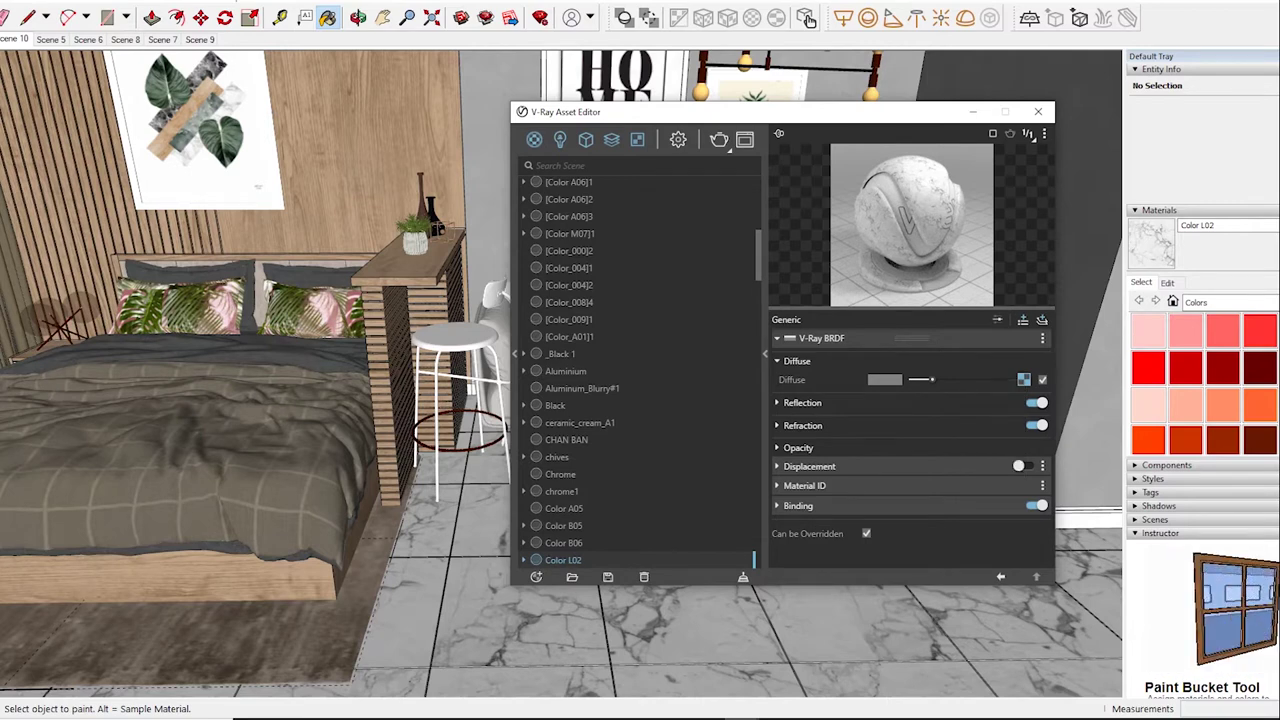
{"action": "left_click", "coordinate": [1041, 319]}
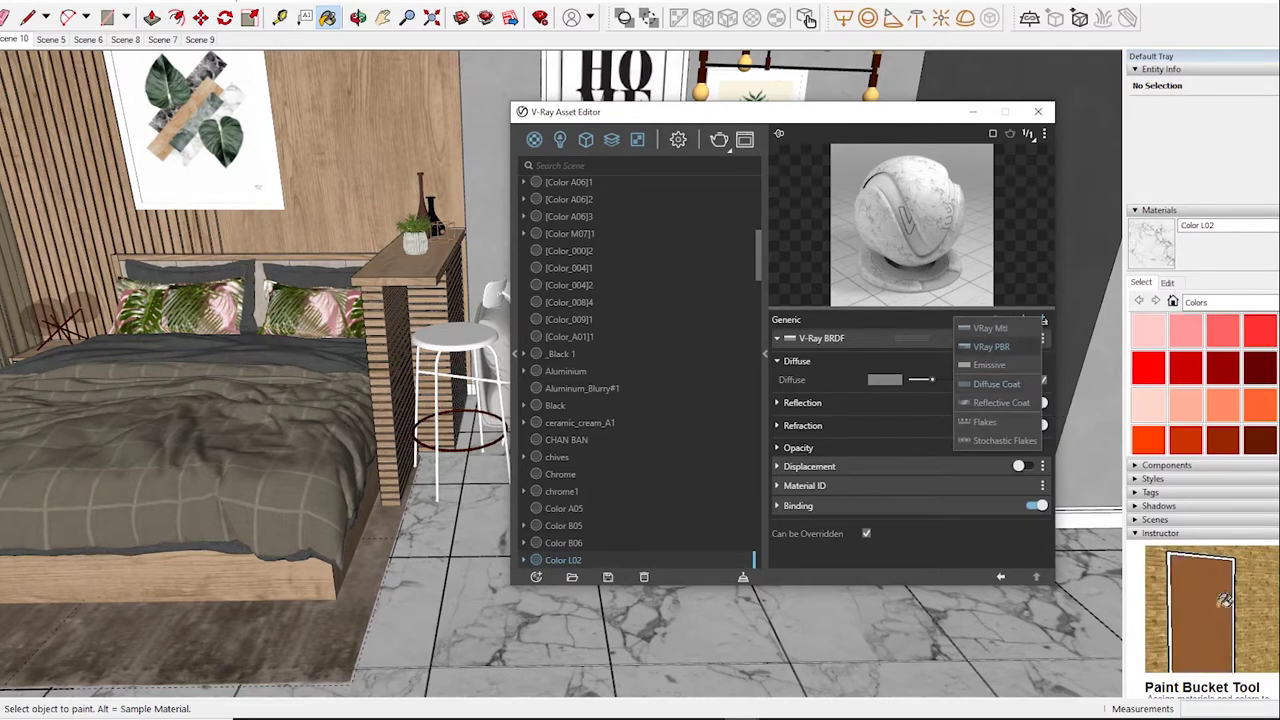
{"action": "left_click", "coordinate": [1022, 319]}
{"action": "left_click", "coordinate": [1022, 319]}
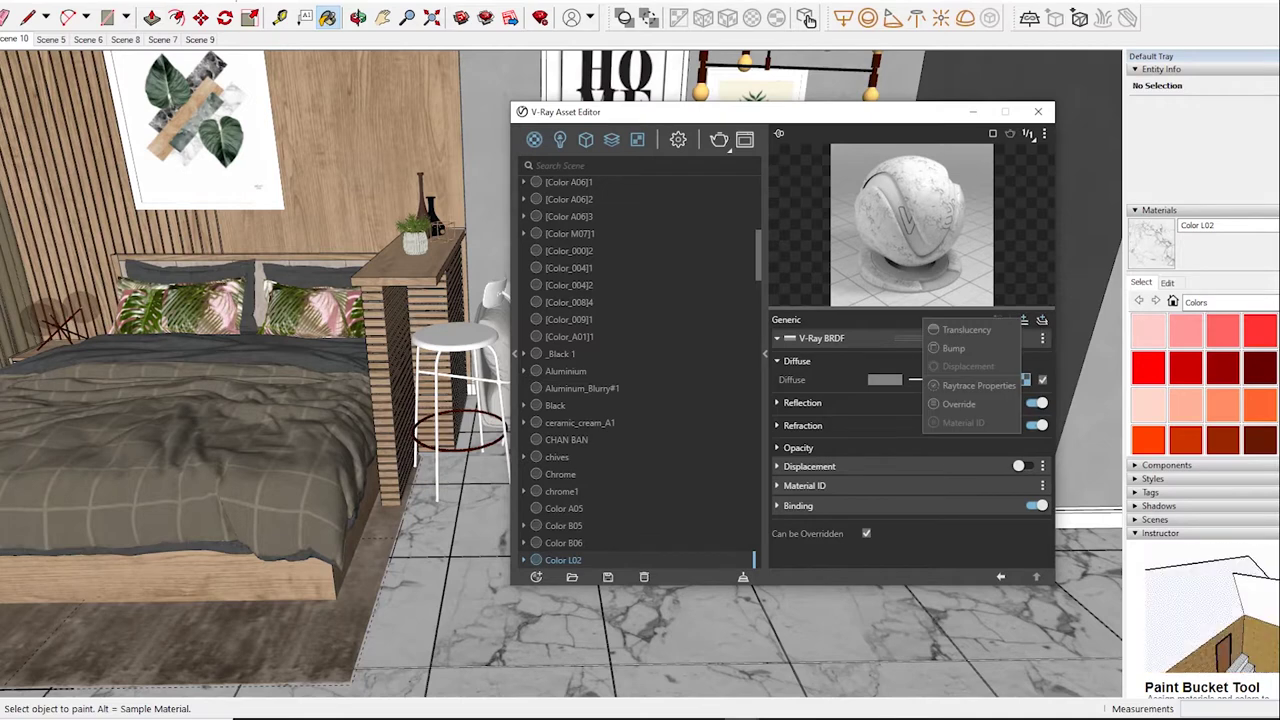
{"action": "left_click", "coordinate": [975, 369]}
{"action": "left_click", "coordinate": [777, 466]}
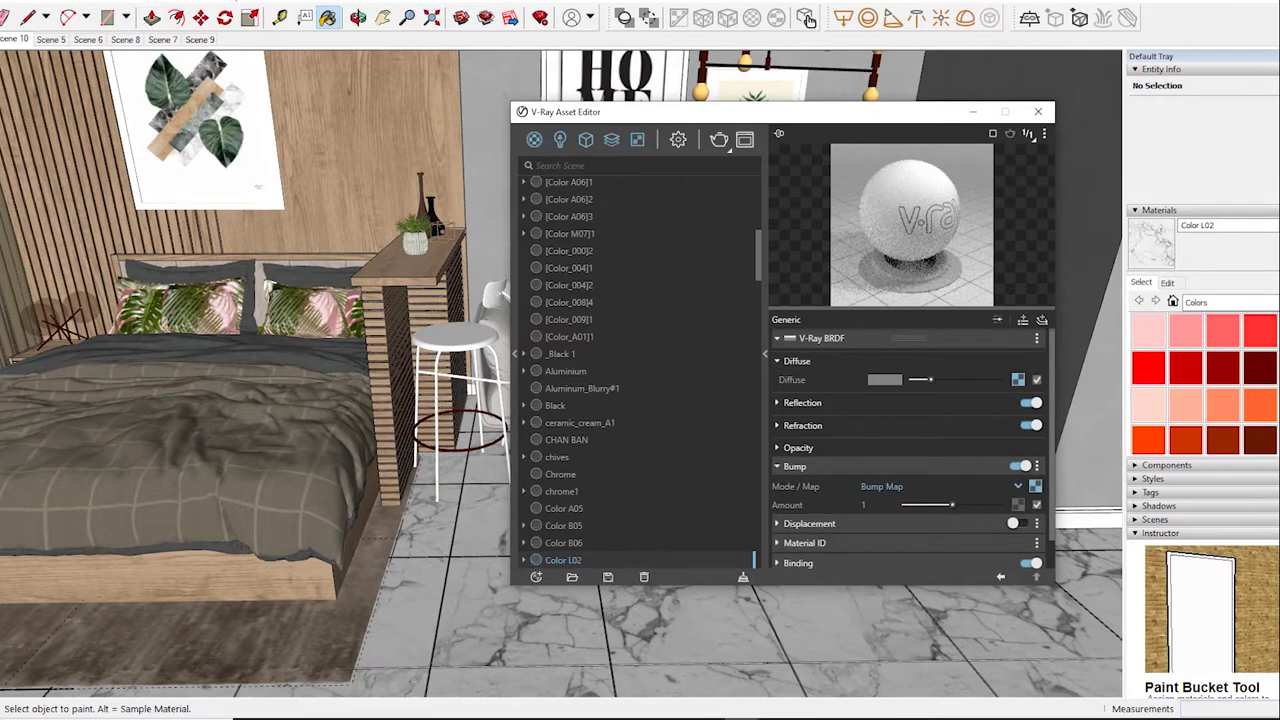
{"action": "type", "text": "0"}
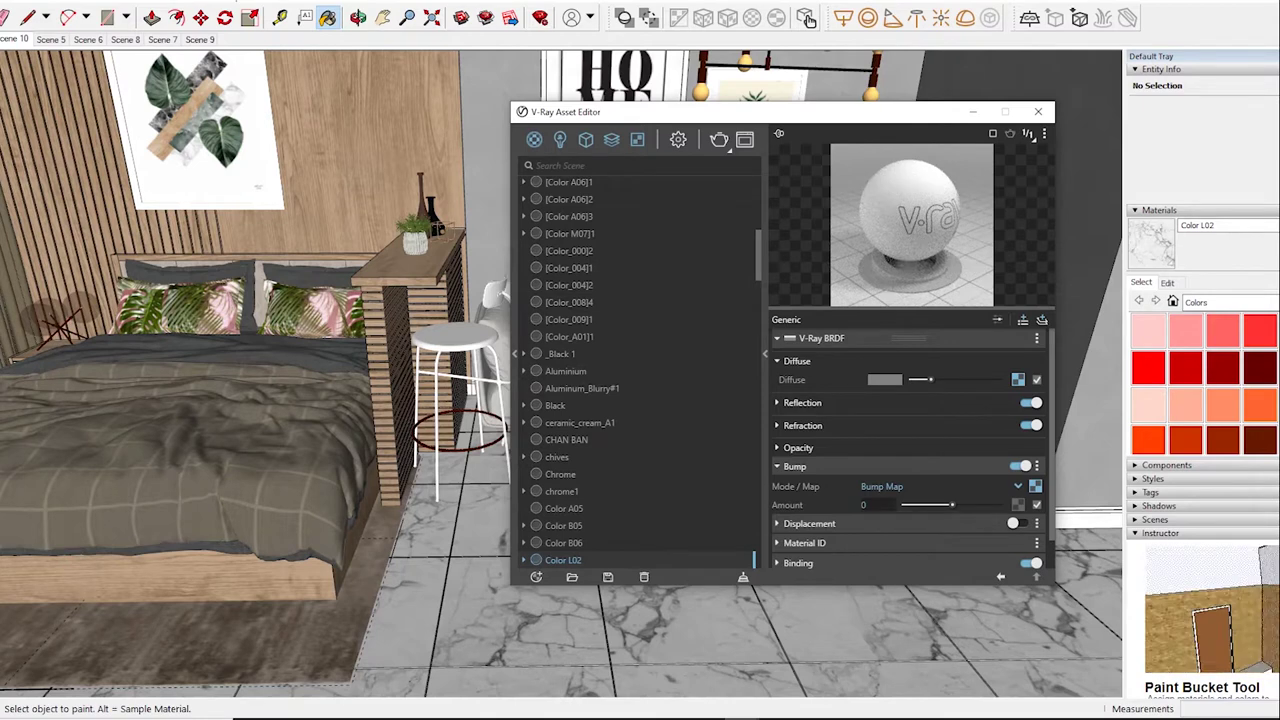
{"action": "type", "text": ".3"}
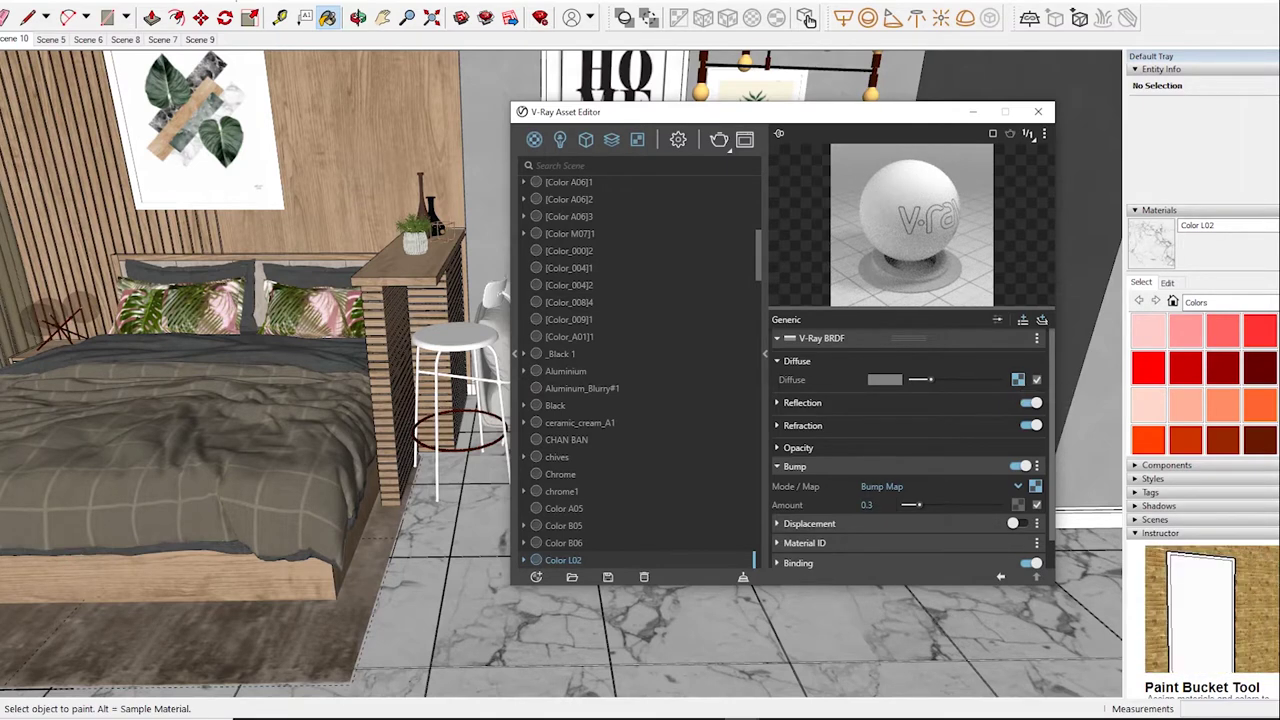
Step: Show Color L02's 0.85 reflection glossiness, then pick up Material #317 from the model
{"action": "left_click", "coordinate": [802, 402]}
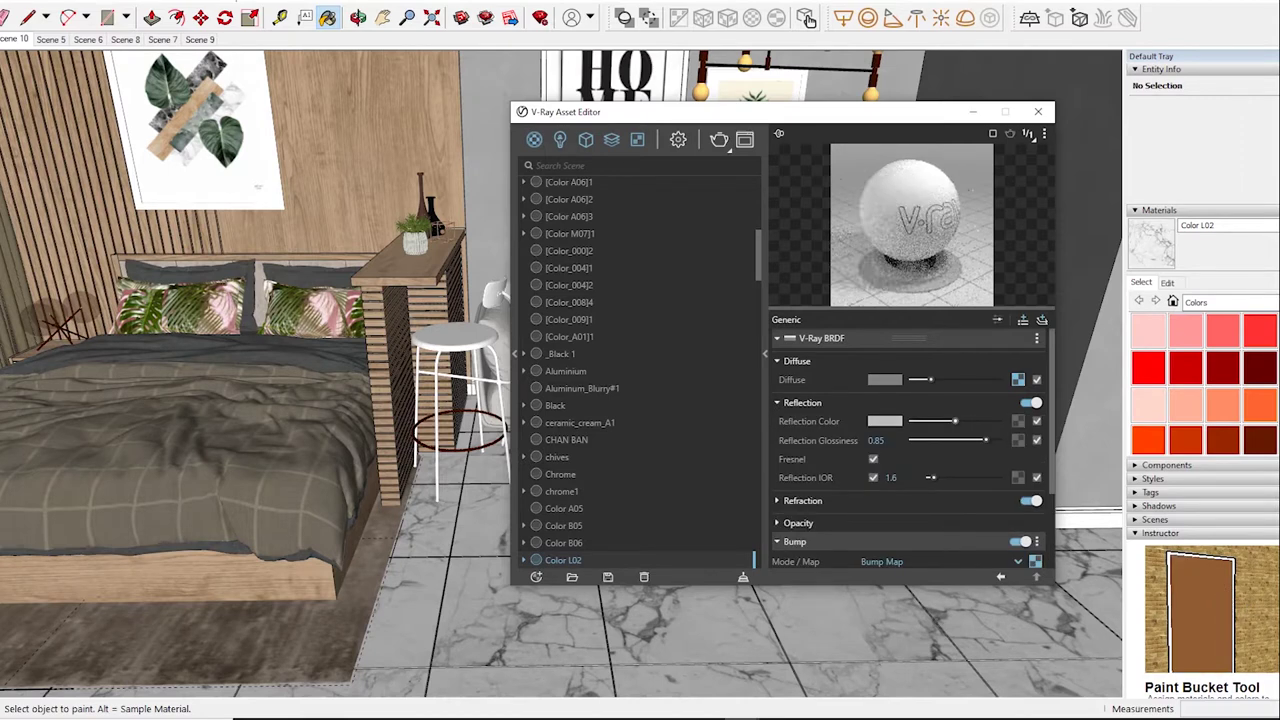
{"action": "left_click", "coordinate": [808, 18]}
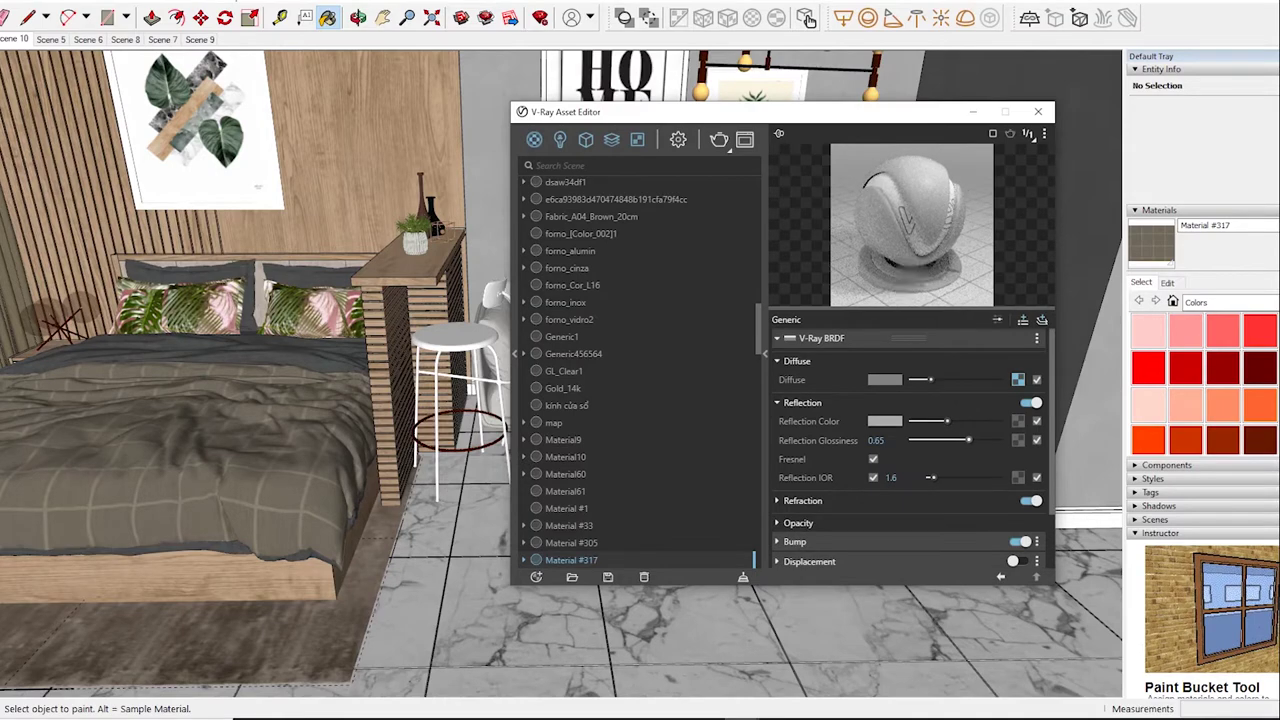
{"action": "left_click", "coordinate": [808, 18]}
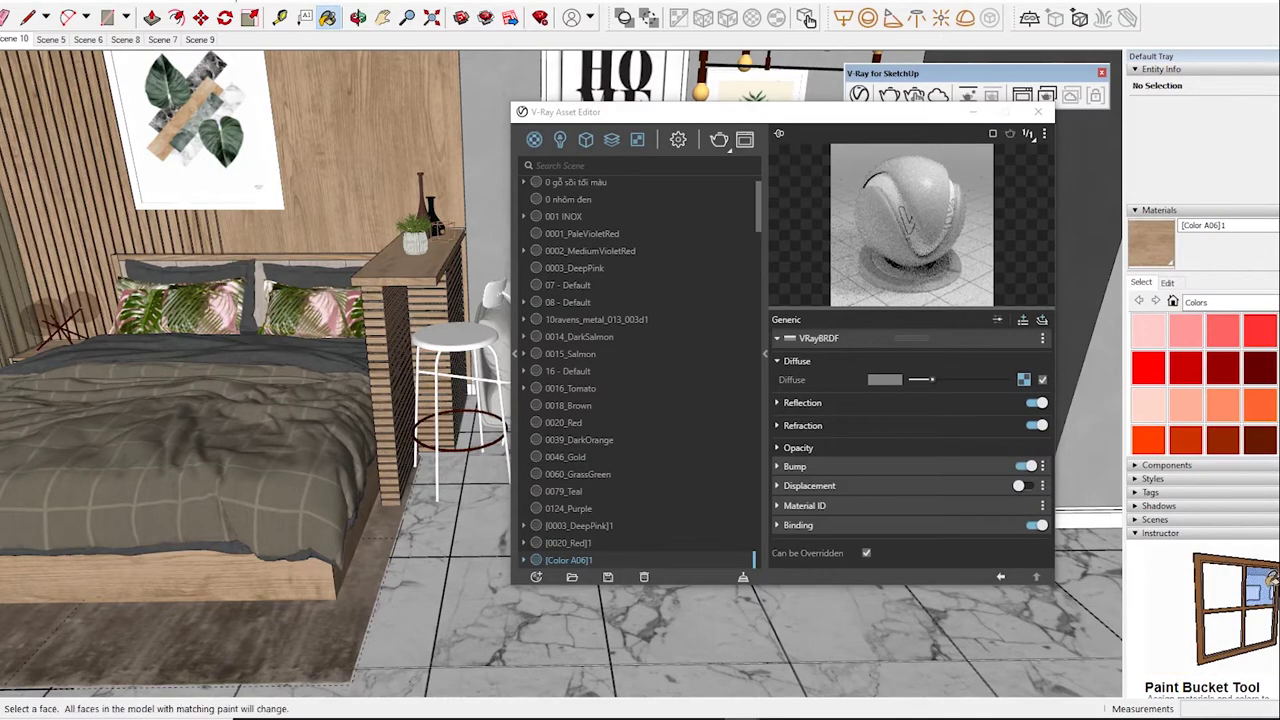
Step: Review the reflection settings of the sampled [Color A06]1 material
{"action": "middle_click_drag", "start_coordinate": [300, 400], "coordinate": [450, 400]}
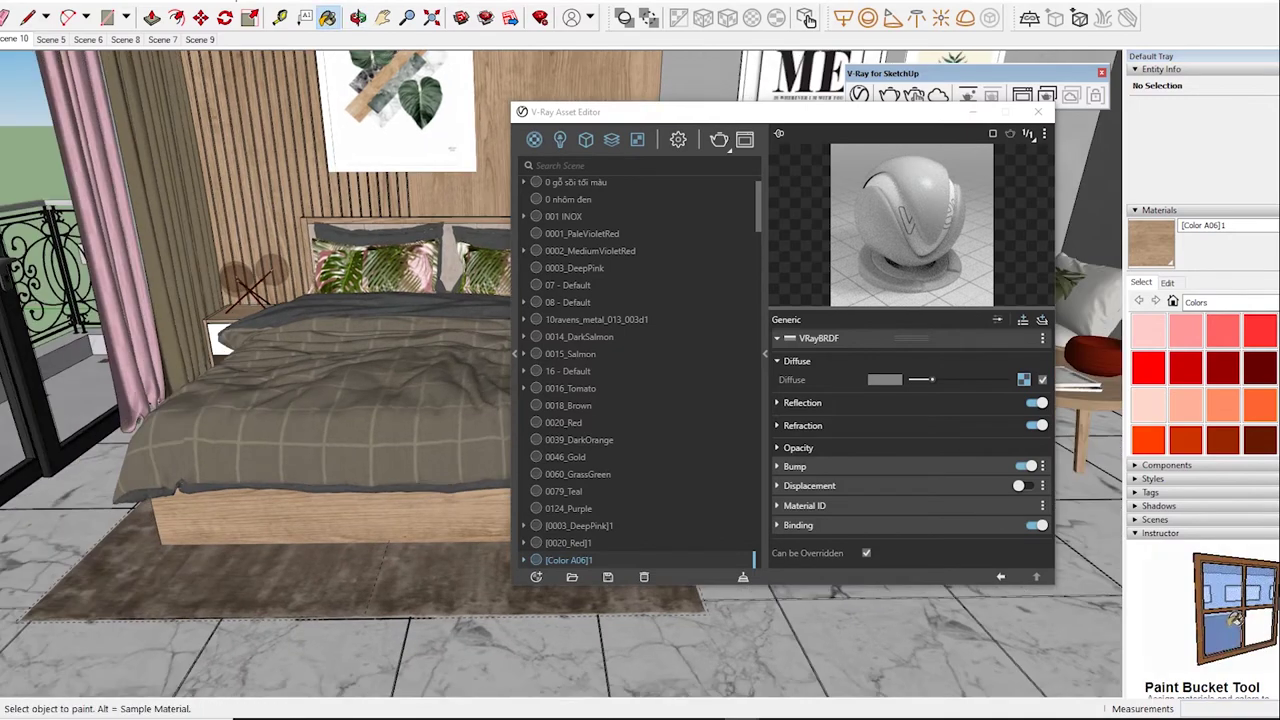
{"action": "left_click", "coordinate": [802, 402]}
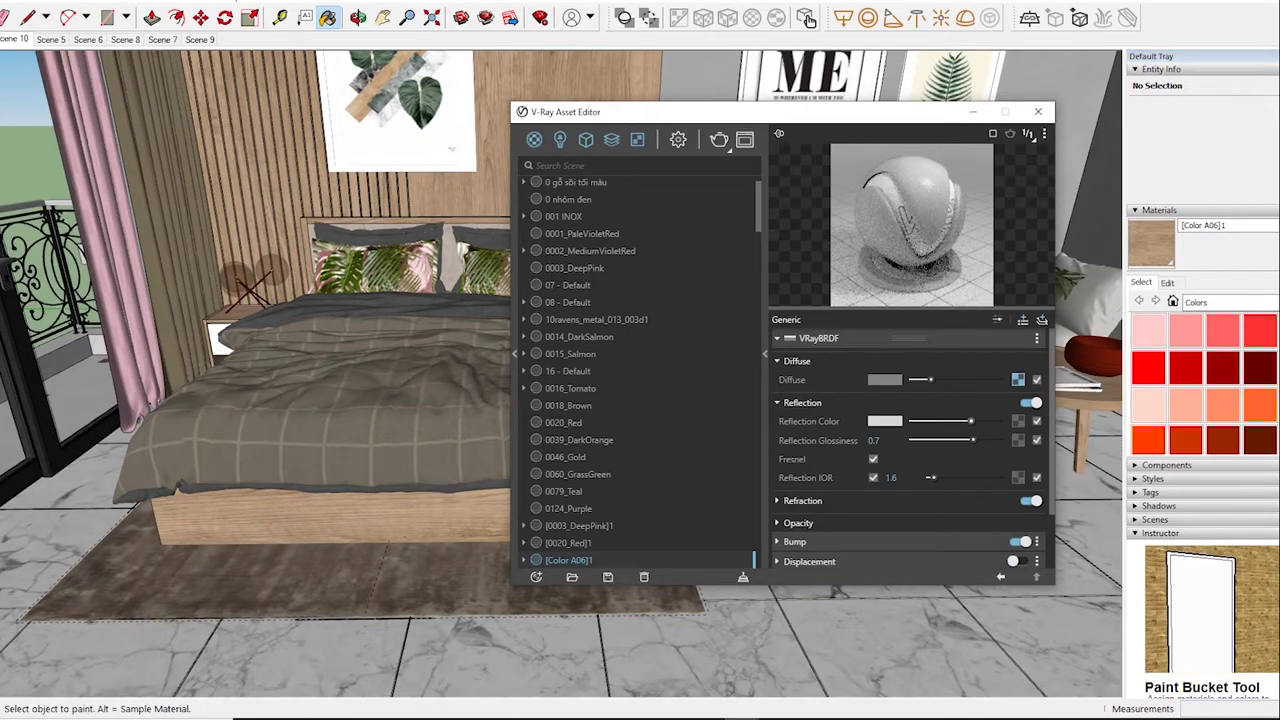
{"action": "key", "text": "alt"}
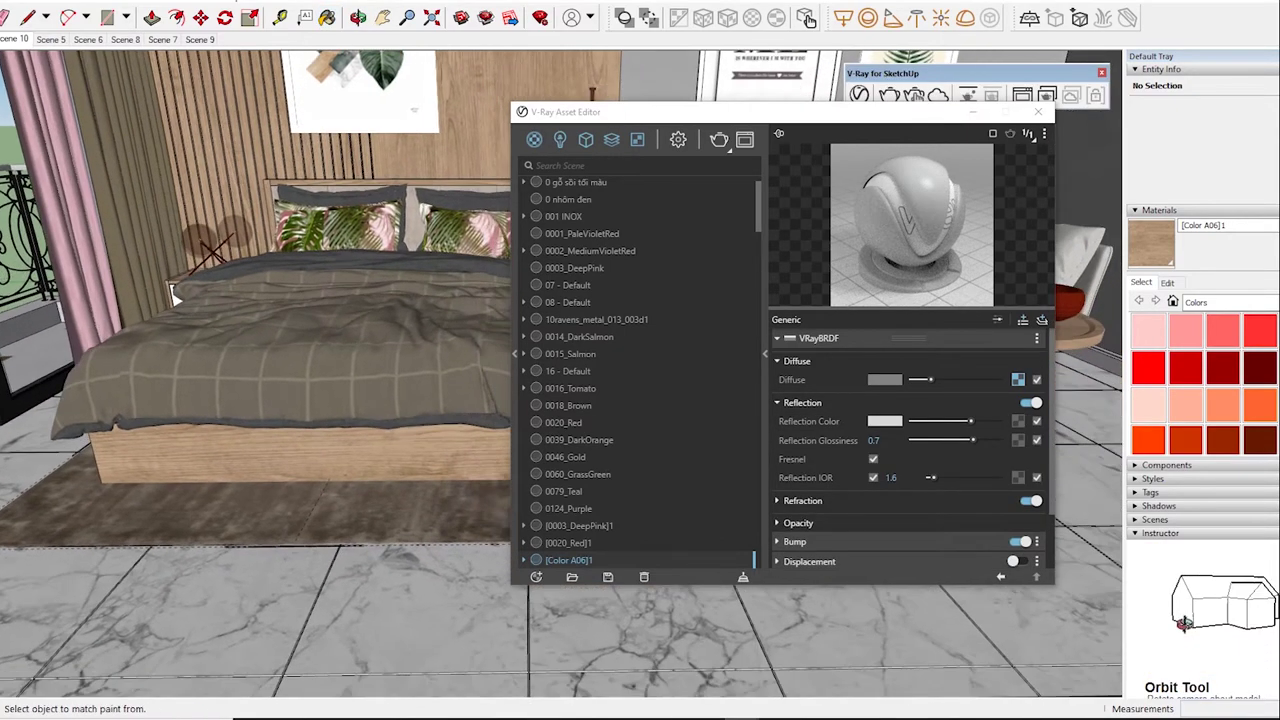
{"action": "middle_click_drag", "start_coordinate": [300, 400], "coordinate": [380, 400]}
Step: Check Texture 8.jpeg's reflection settings, then load the bed's Minotti_Spencer_Bed_Material #378
{"action": "left_click", "coordinate": [300, 500], "text": "alt"}
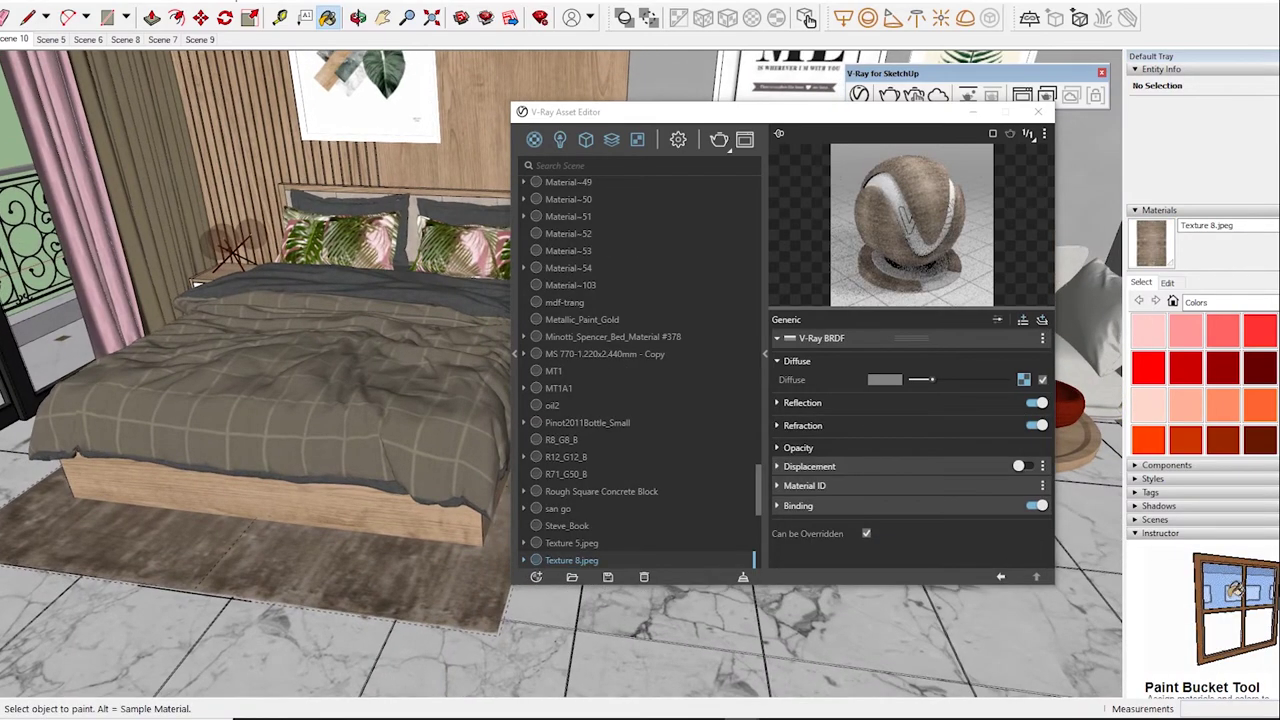
{"action": "left_click", "coordinate": [802, 402]}
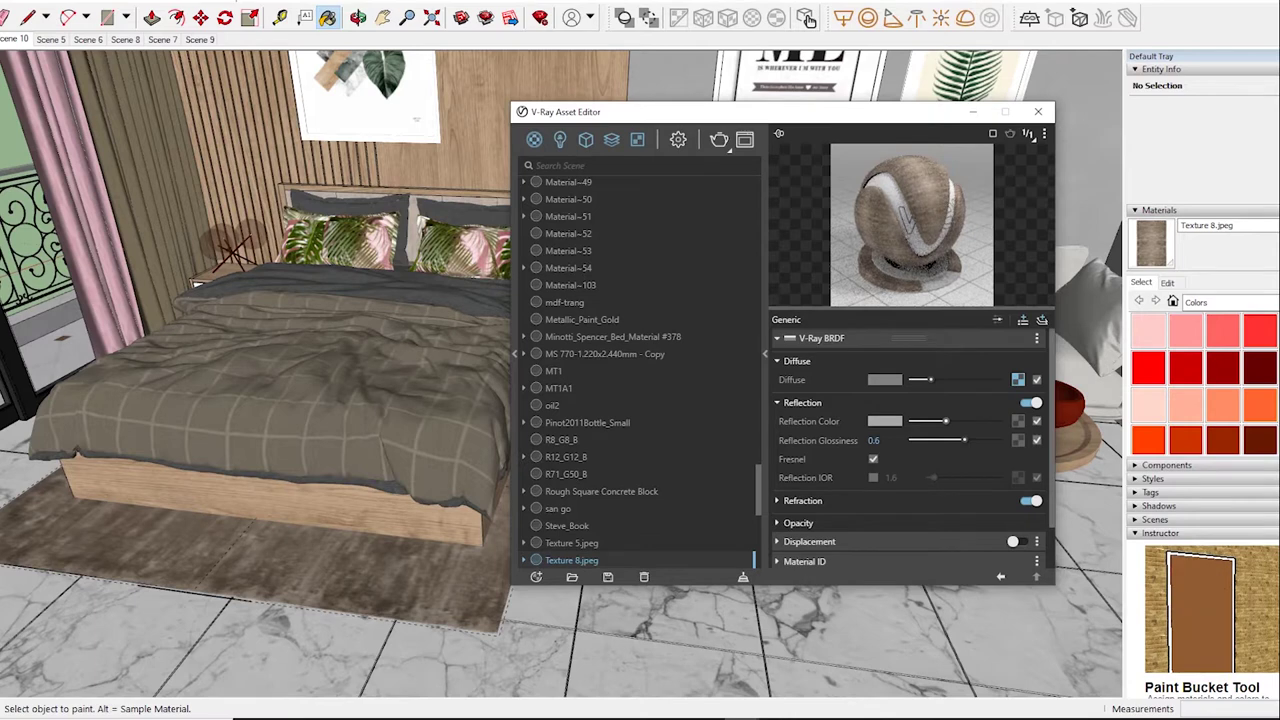
{"action": "key", "text": "b"}
{"action": "left_click", "coordinate": [250, 400], "text": "alt"}
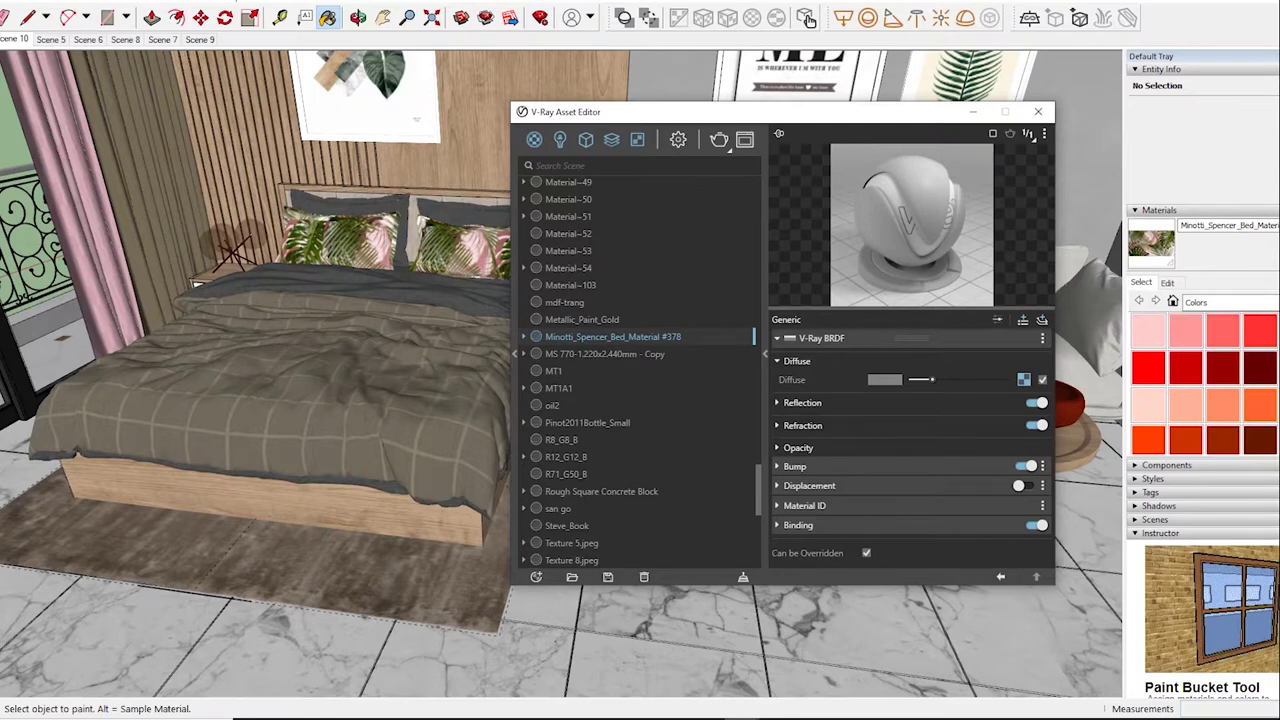
Step: Darken Minotti_Spencer_Bed_Material #378's reflection colour, then reload the material editor on Material~33
{"action": "left_click", "coordinate": [802, 402]}
{"action": "left_click_drag", "start_coordinate": [937, 421], "coordinate": [933, 421]}
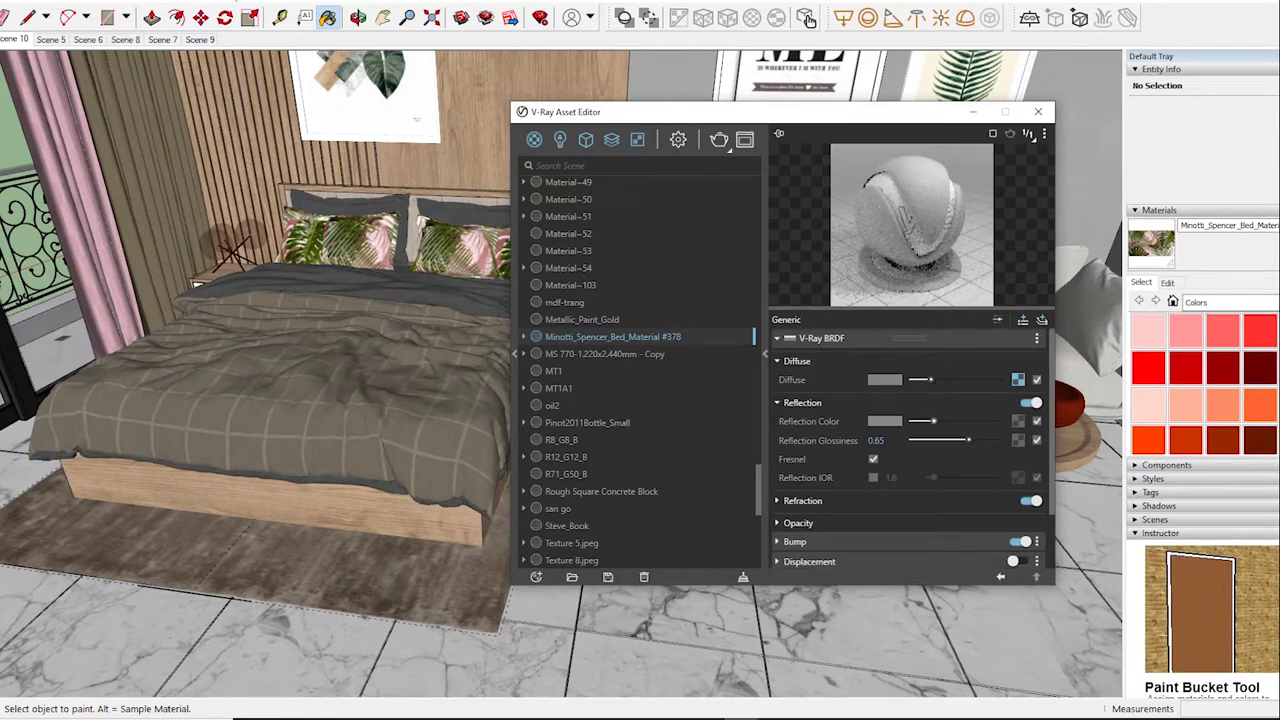
{"action": "key", "text": "alt"}
{"action": "left_click", "coordinate": [232, 252], "text": "alt"}
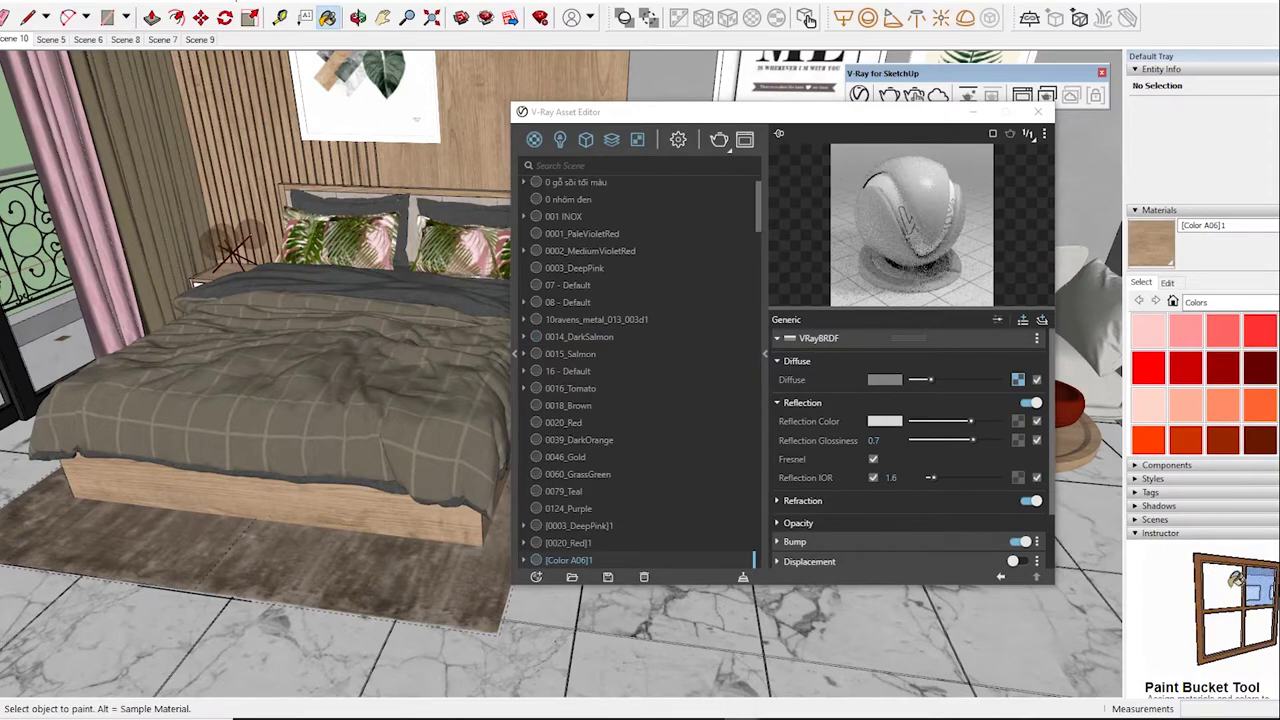
{"action": "left_click", "coordinate": [1038, 111]}
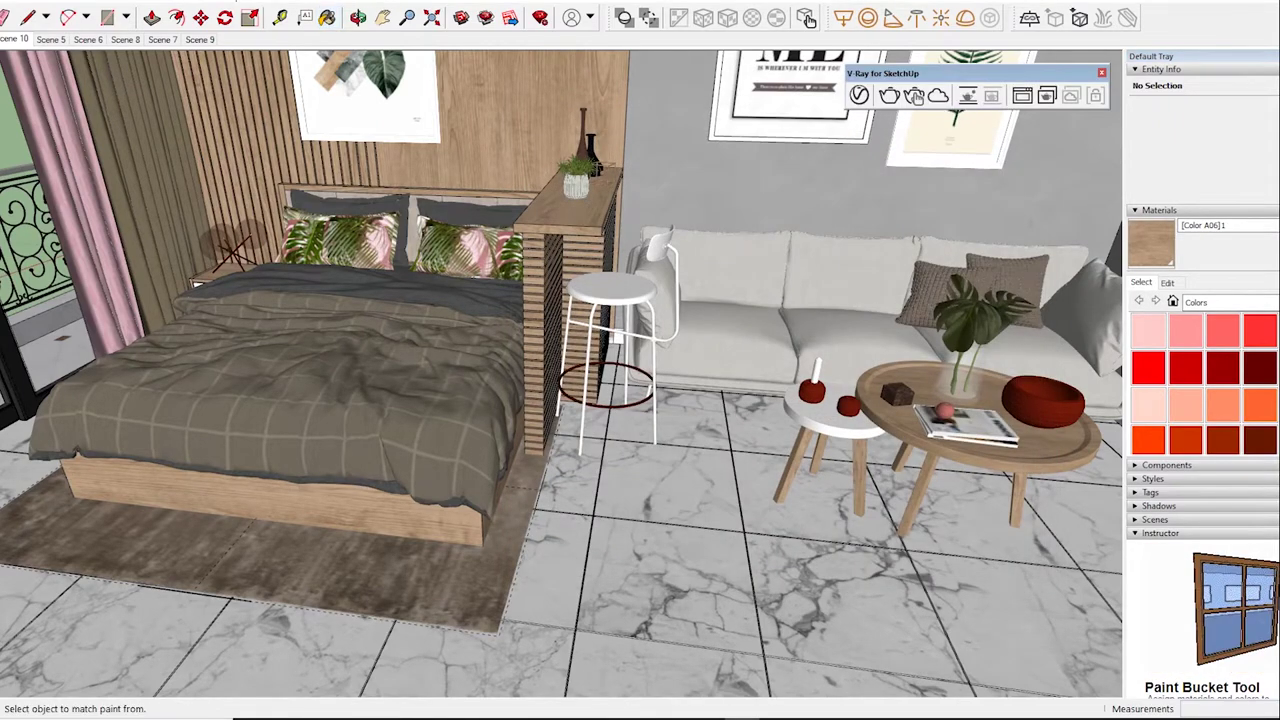
{"action": "left_click", "coordinate": [859, 95]}
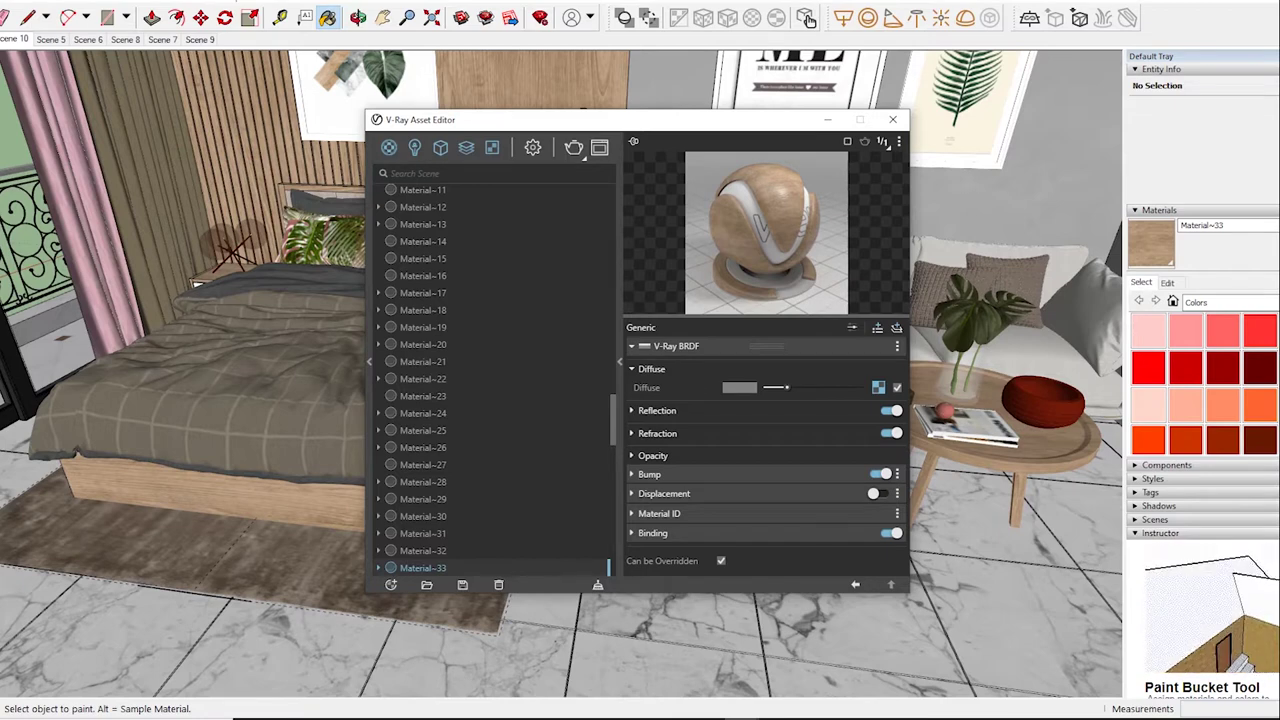
Step: Review Material~33's reflection and slightly lighten Material~32's reflection colour
{"action": "left_click", "coordinate": [657, 410]}
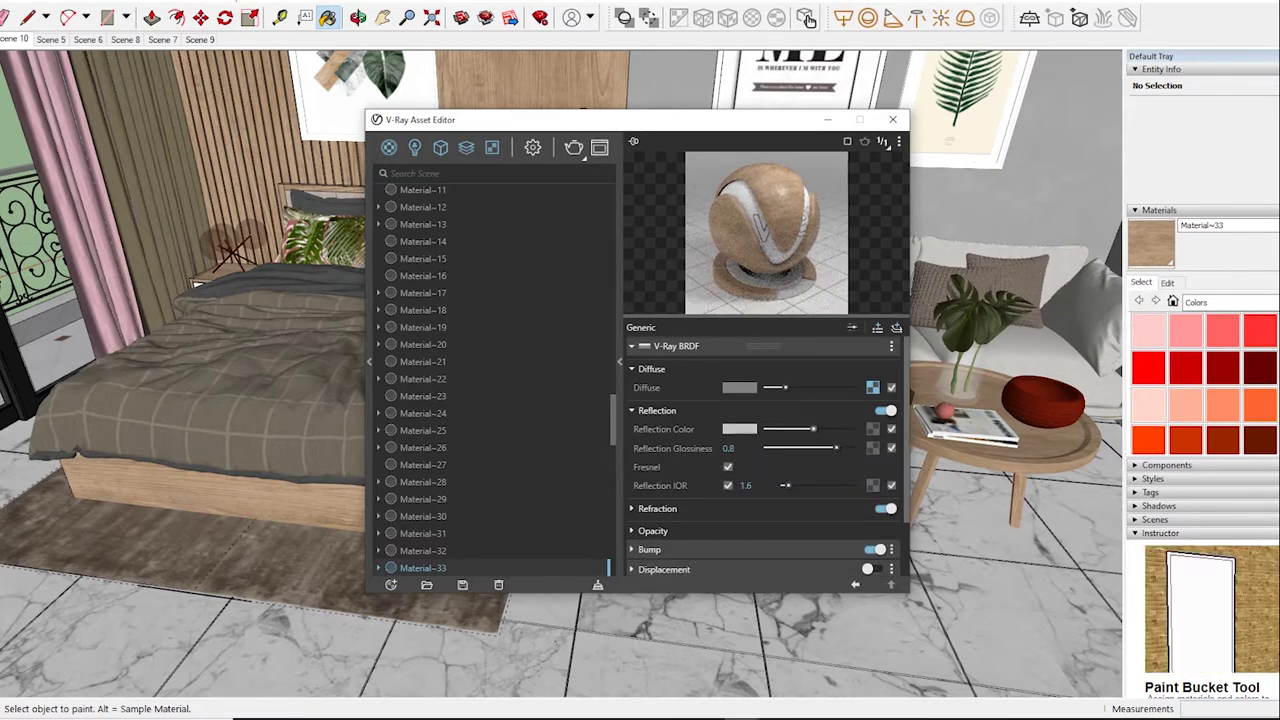
{"action": "left_click", "coordinate": [915, 97]}
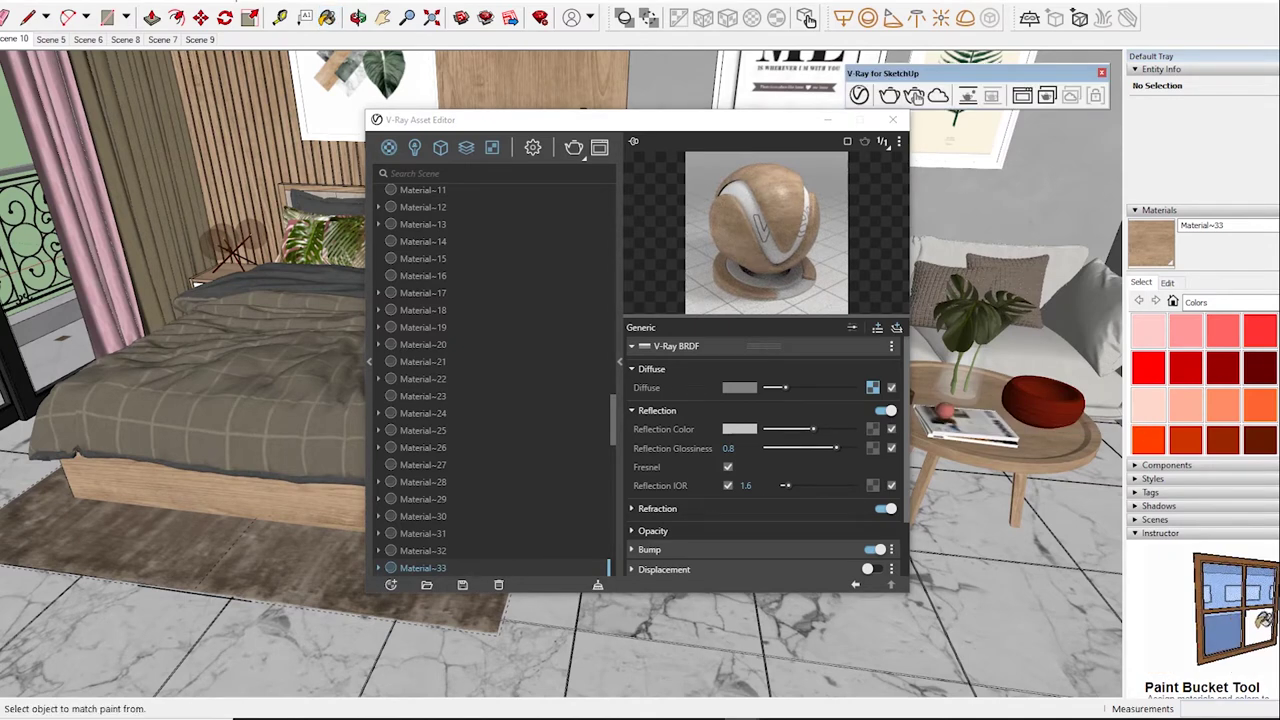
{"action": "left_click", "coordinate": [423, 550]}
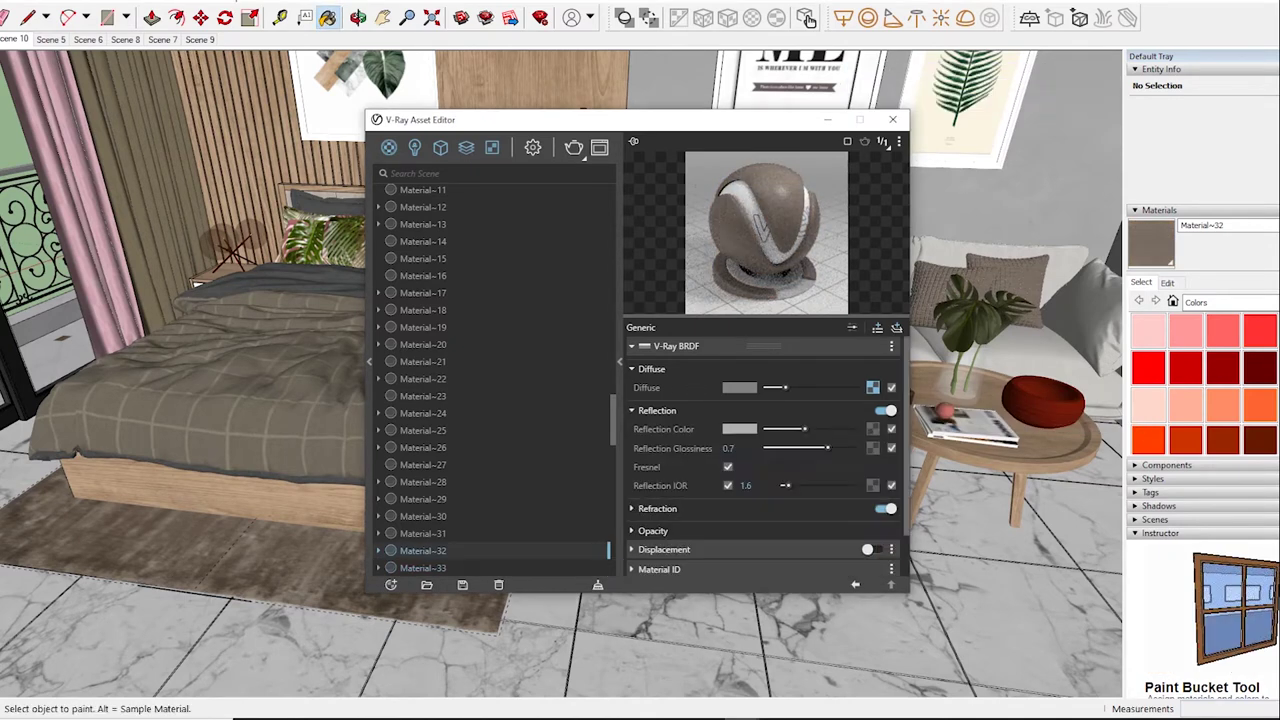
{"action": "left_click_drag", "start_coordinate": [804, 429], "coordinate": [808, 429]}
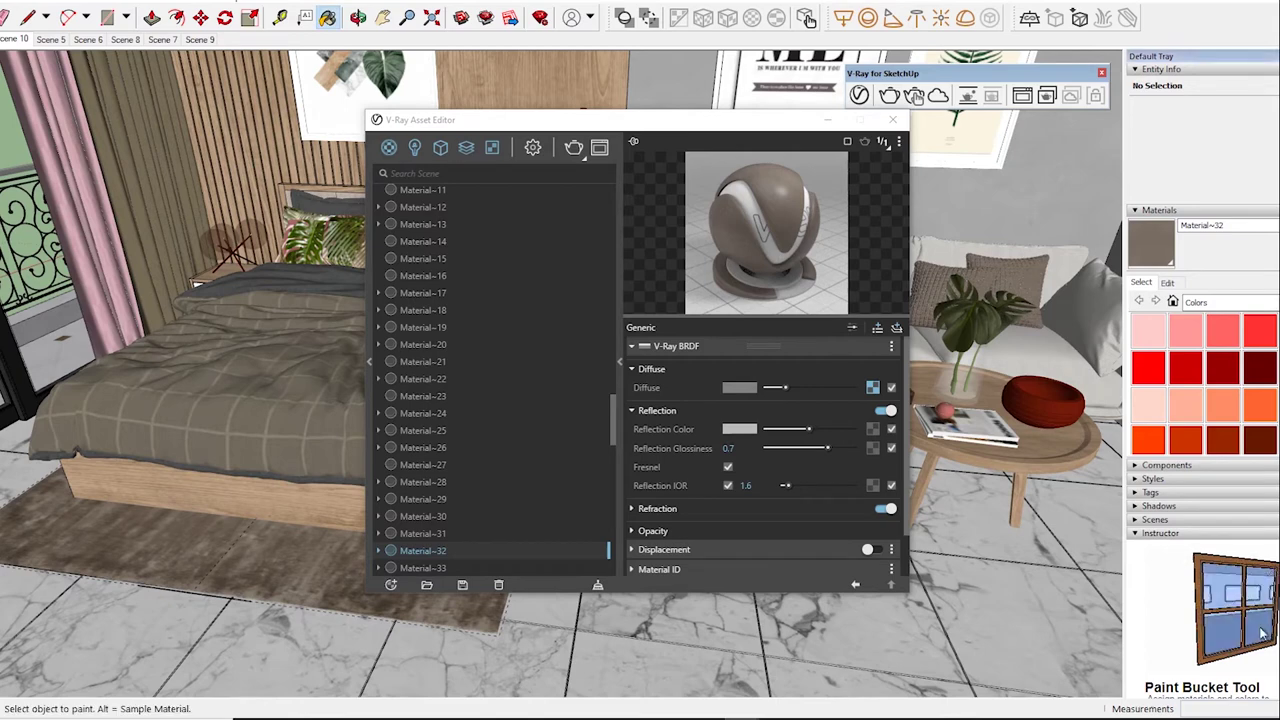
Step: Switch to Material~30, then sample the marble floor's Color L02 material
{"action": "left_click", "coordinate": [423, 516]}
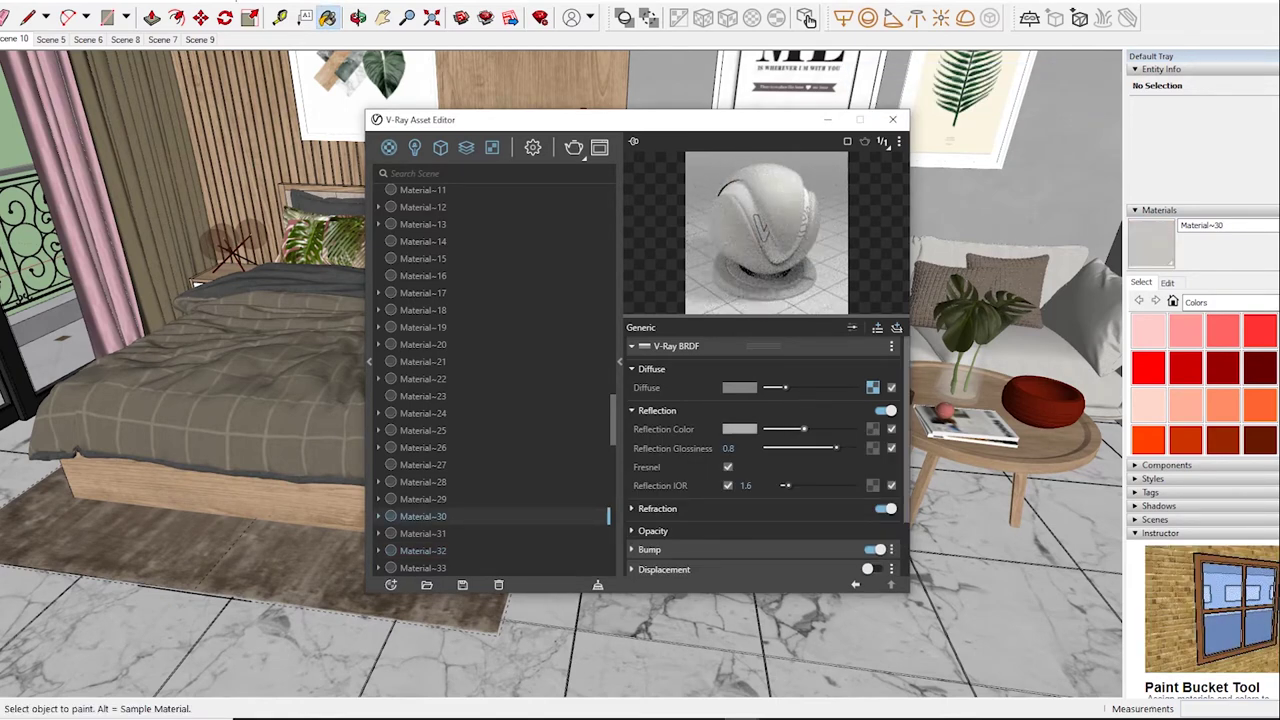
{"action": "left_click", "coordinate": [808, 18]}
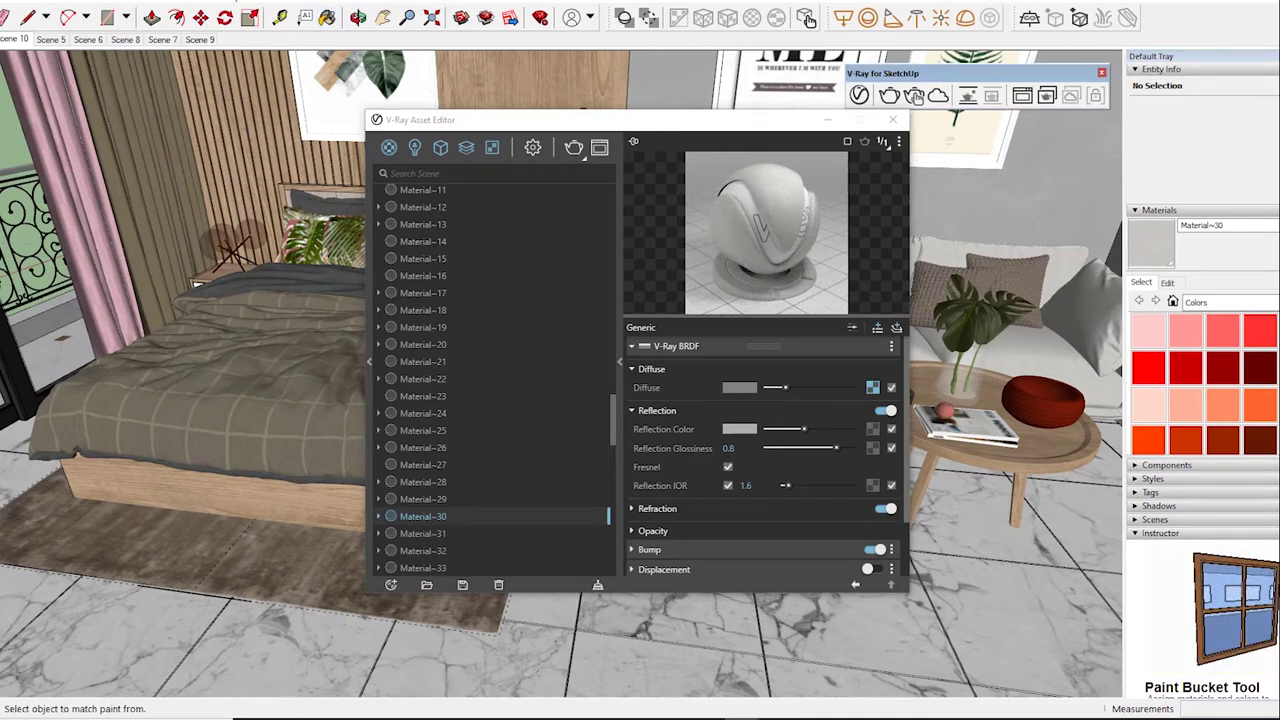
{"action": "left_click", "coordinate": [913, 95]}
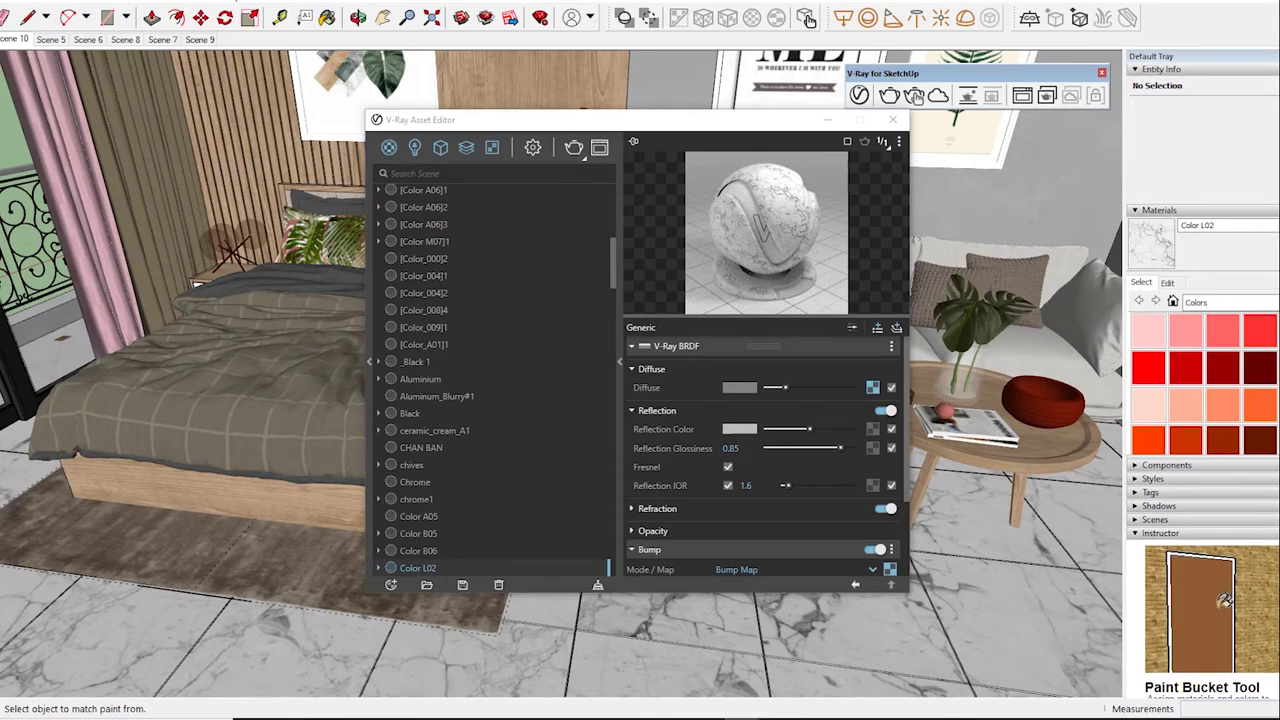
Step: Sample the wooden wall's [Color A06]1, then orbit to the bed to load the Color_ fabric
{"action": "middle_click_drag", "start_coordinate": [640, 640], "coordinate": [760, 640]}
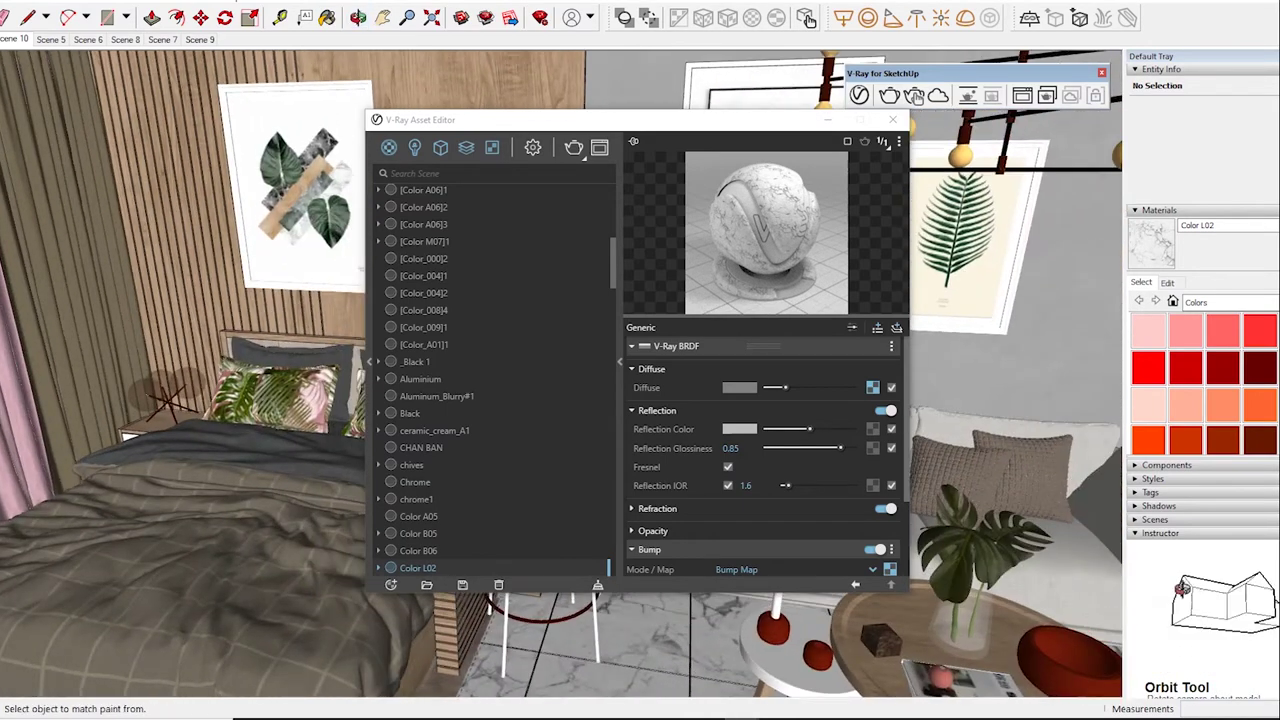
{"action": "left_click", "coordinate": [165, 400], "text": "alt"}
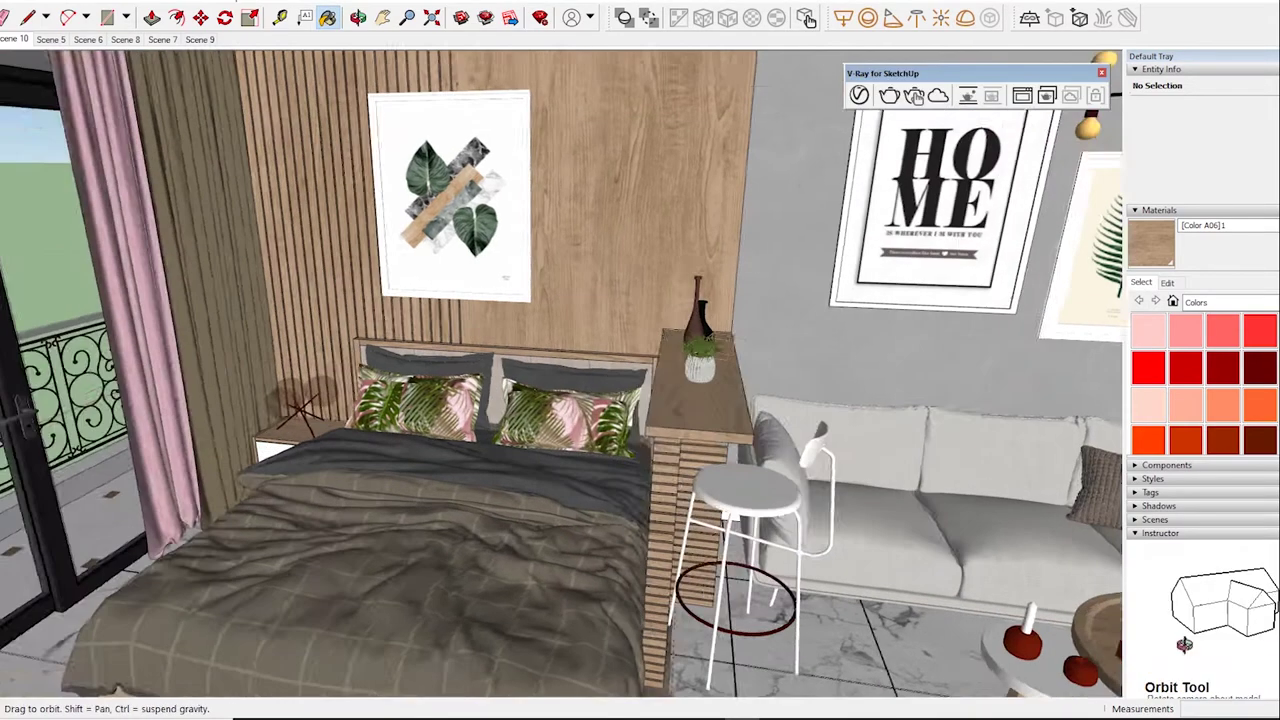
{"action": "middle_click_drag", "start_coordinate": [560, 400], "coordinate": [760, 400]}
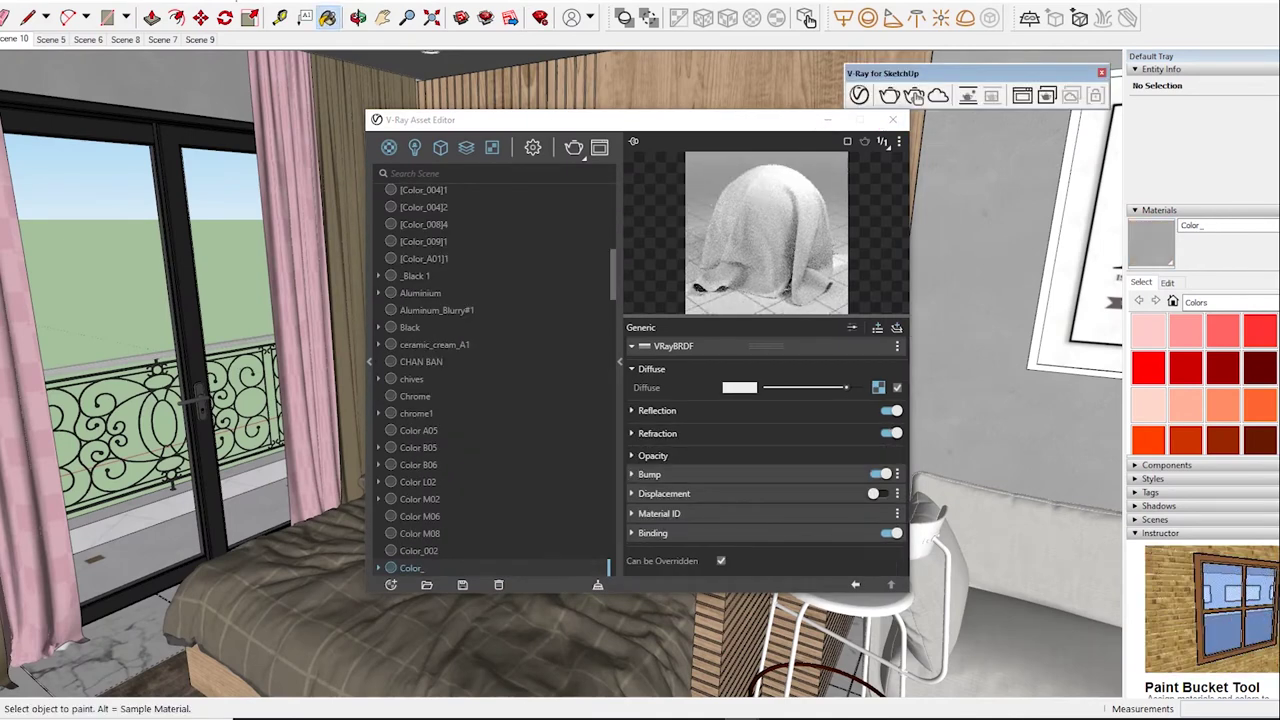
Step: Show Color_'s reflection settings: glossiness 1 with Fresnel on
{"action": "left_click", "coordinate": [657, 410]}
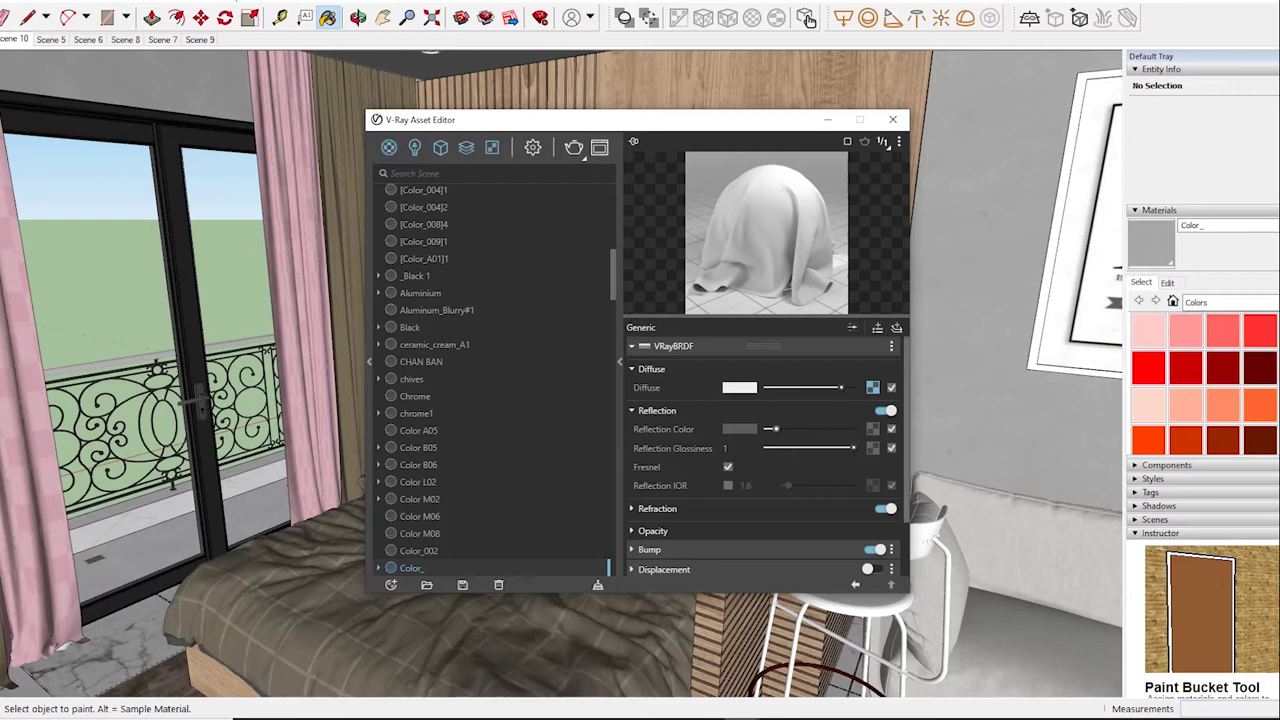
{"action": "left_click", "coordinate": [808, 18]}
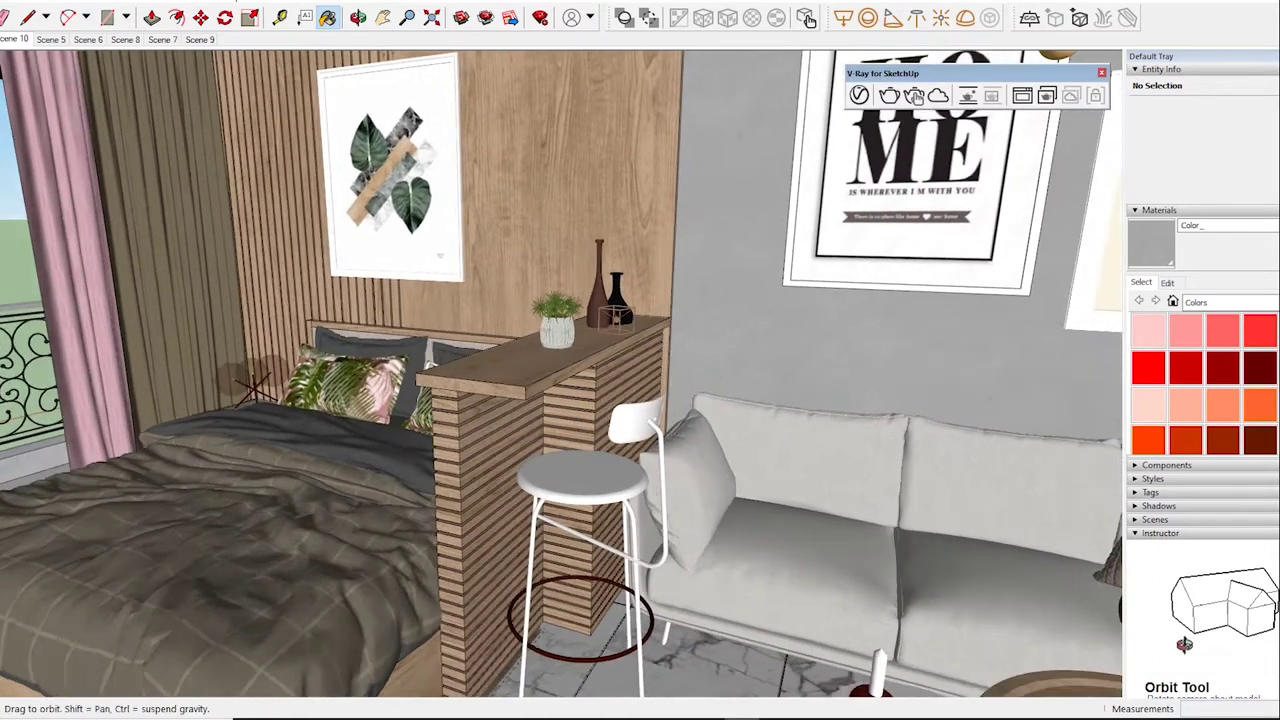
Step: Orbit toward the sofa and stool and bring the V-Ray Asset Editor back alongside
{"action": "middle_click_drag", "start_coordinate": [560, 370], "coordinate": [640, 380]}
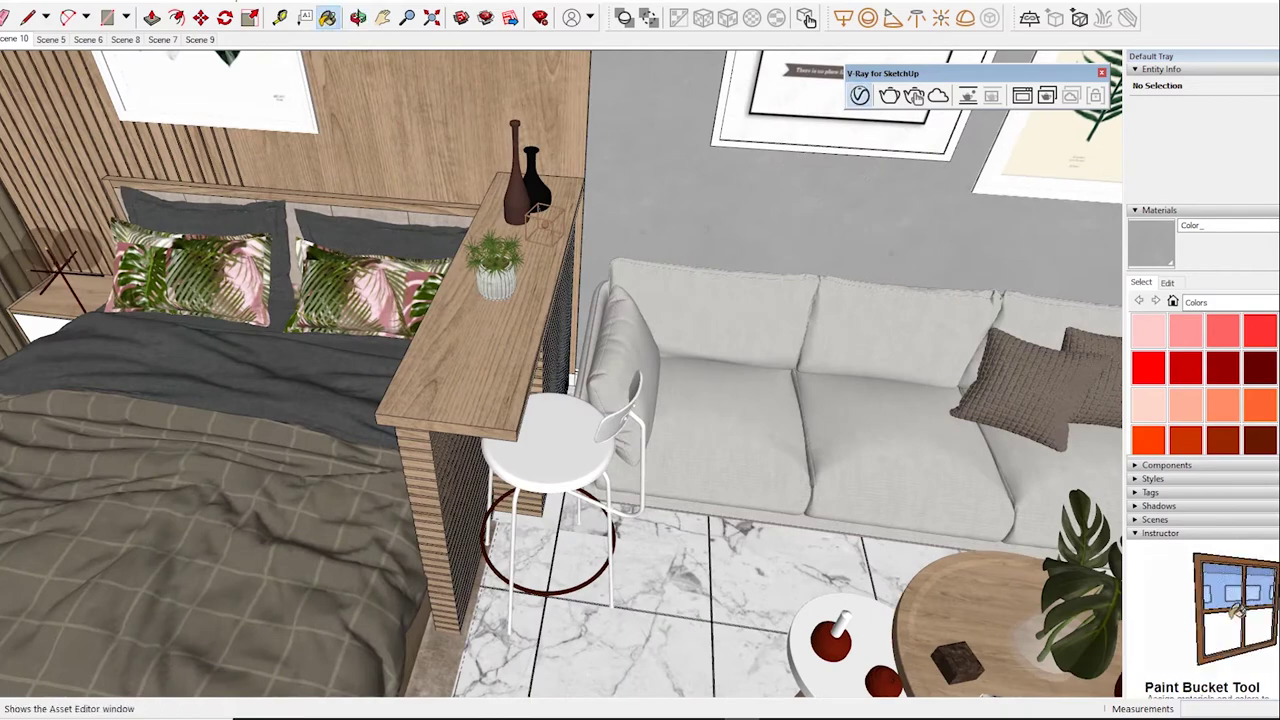
{"action": "left_click", "coordinate": [859, 95]}
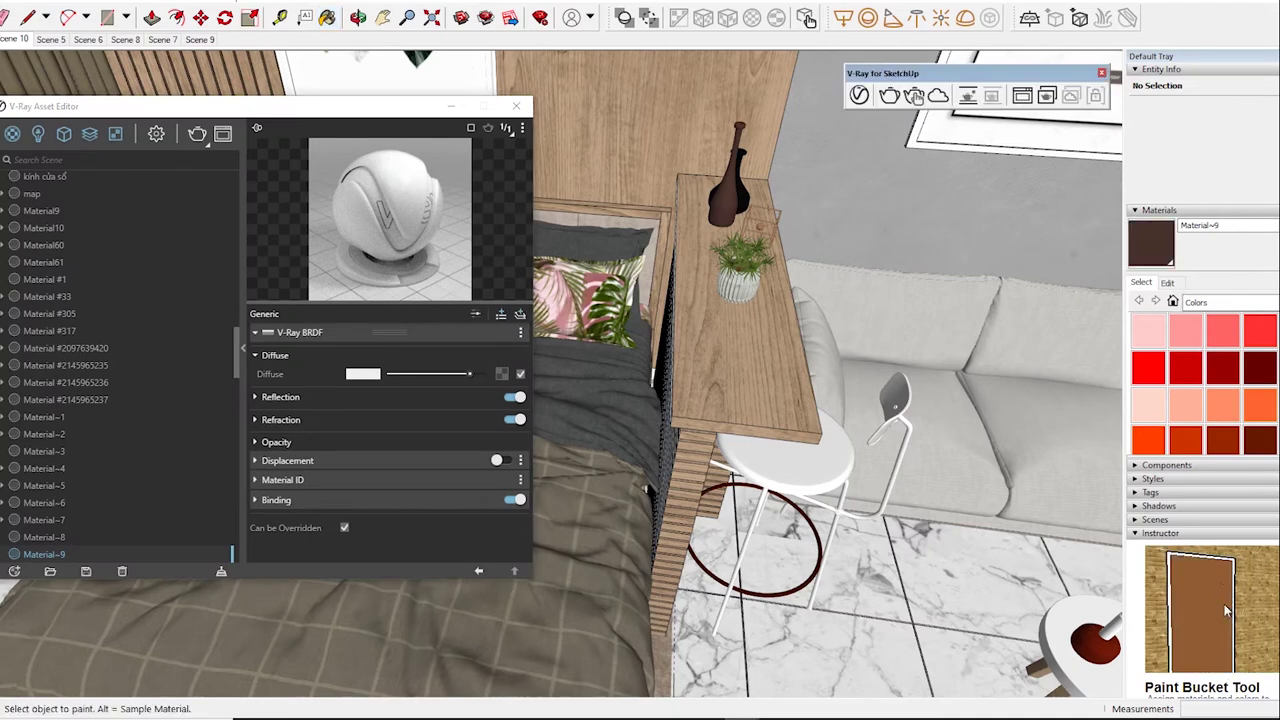
Step: Show the sampled material's reflection settings, then orbit to the door handle's Material~16
{"action": "left_click", "coordinate": [255, 397]}
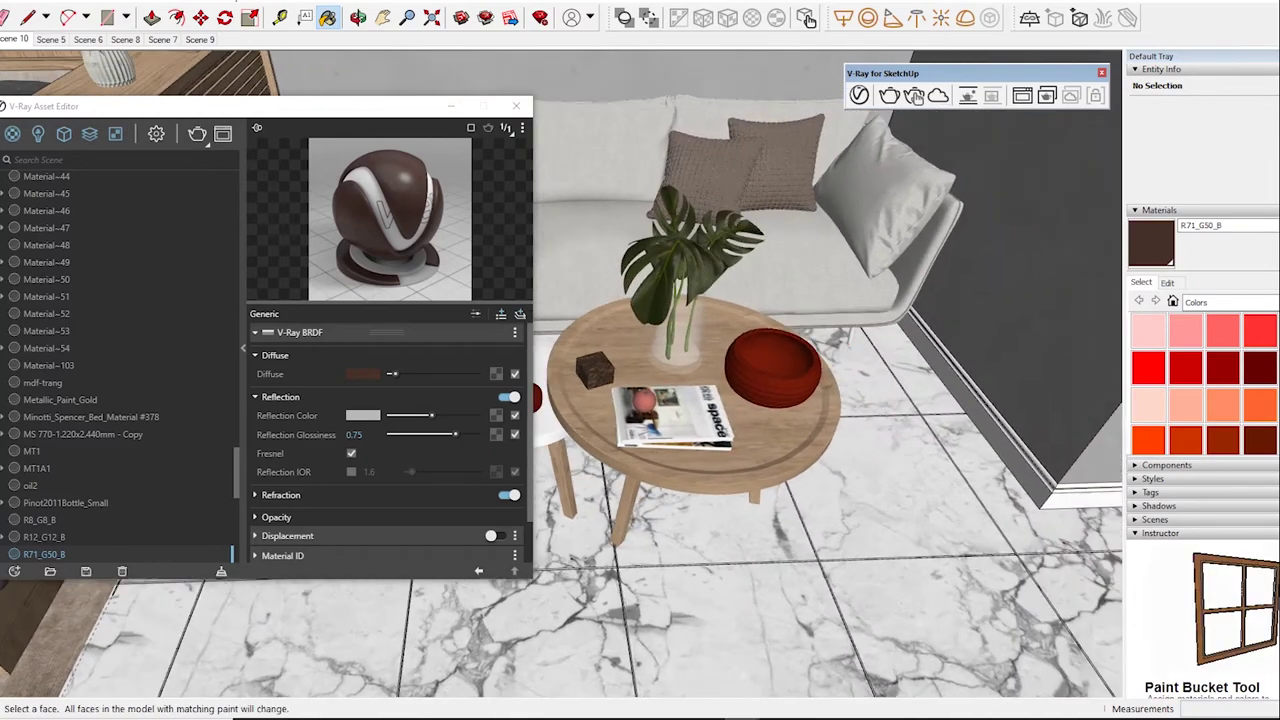
{"action": "mouse_move", "coordinate": [640, 420]}
{"action": "middle_mouse_down"}
{"action": "mouse_move", "coordinate": [738, 503]}
{"action": "mouse_move", "coordinate": [644, 630]}
{"action": "middle_mouse_up"}
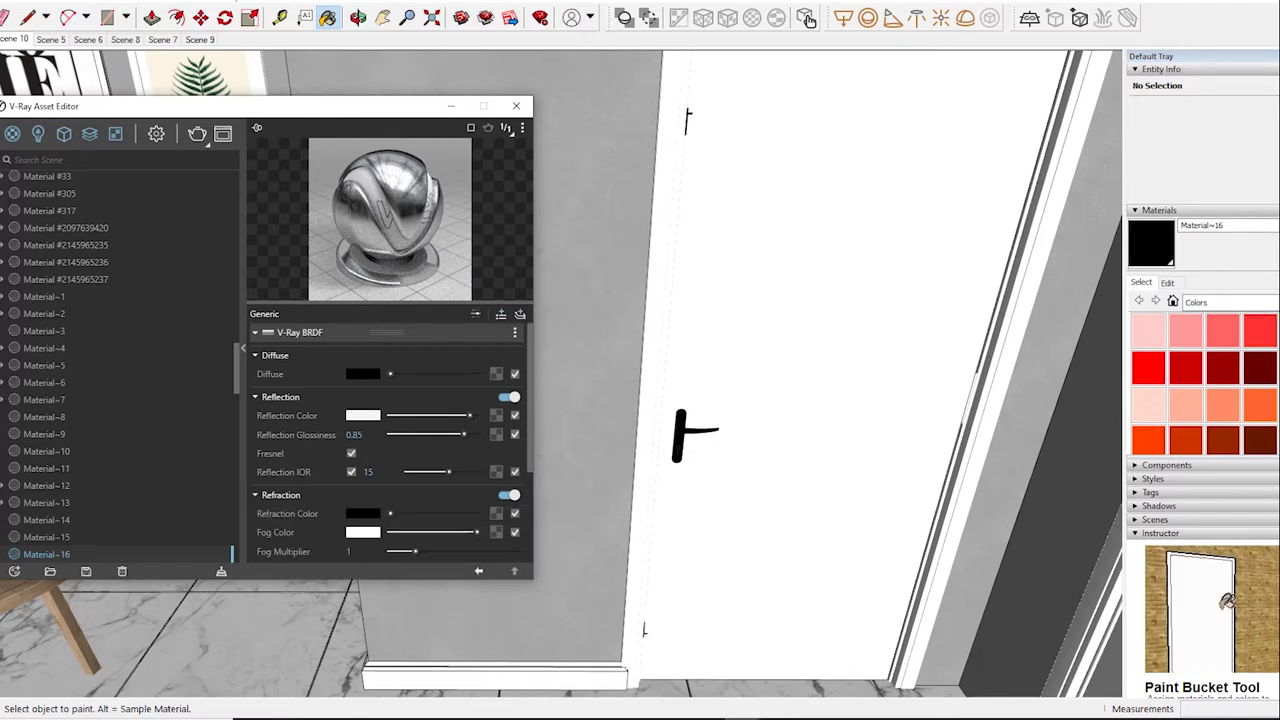
Step: Set the door handle Material~16's reflection IOR to 20
{"action": "left_click", "coordinate": [255, 495]}
{"action": "double_click", "coordinate": [367, 471]}
{"action": "type", "text": "0"}
{"action": "key", "text": "Return"}
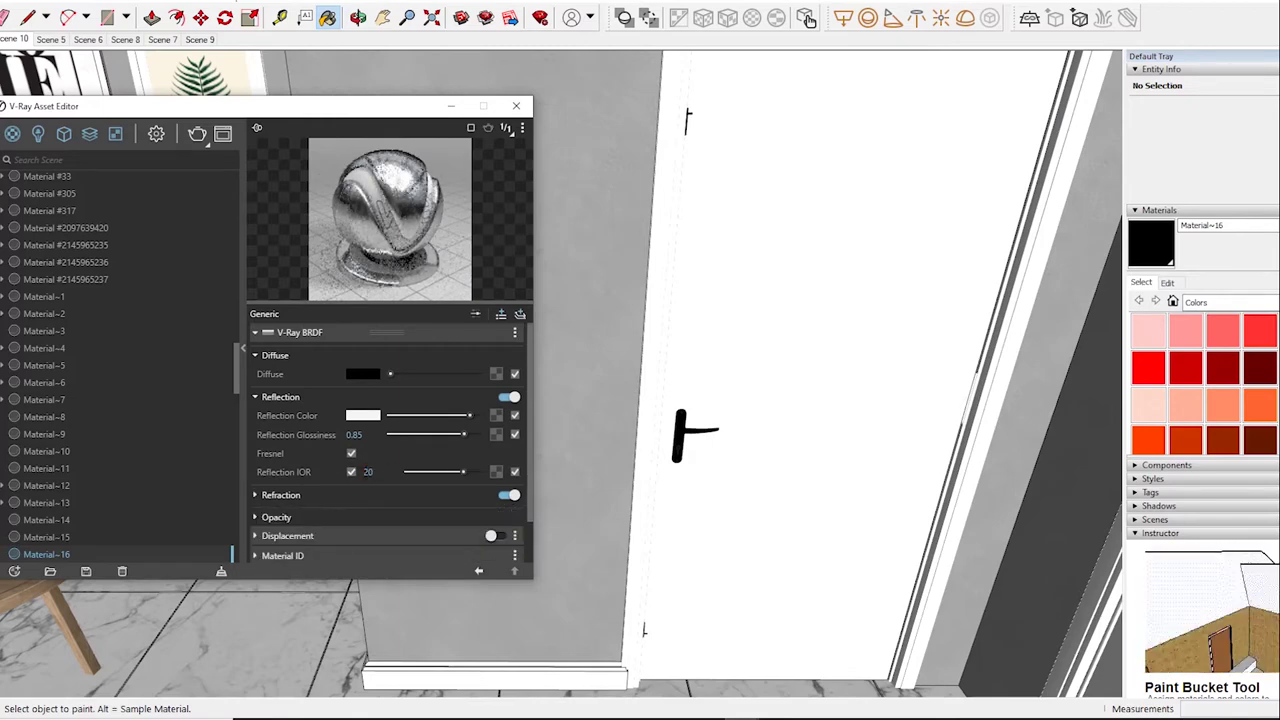
Step: Orbit to the chandelier and load the bulbs' emissive Color A05 material
{"action": "mouse_move", "coordinate": [960, 420]}
{"action": "middle_mouse_down"}
{"action": "mouse_move", "coordinate": [1015, 385]}
{"action": "mouse_move", "coordinate": [700, 400]}
{"action": "middle_mouse_up"}
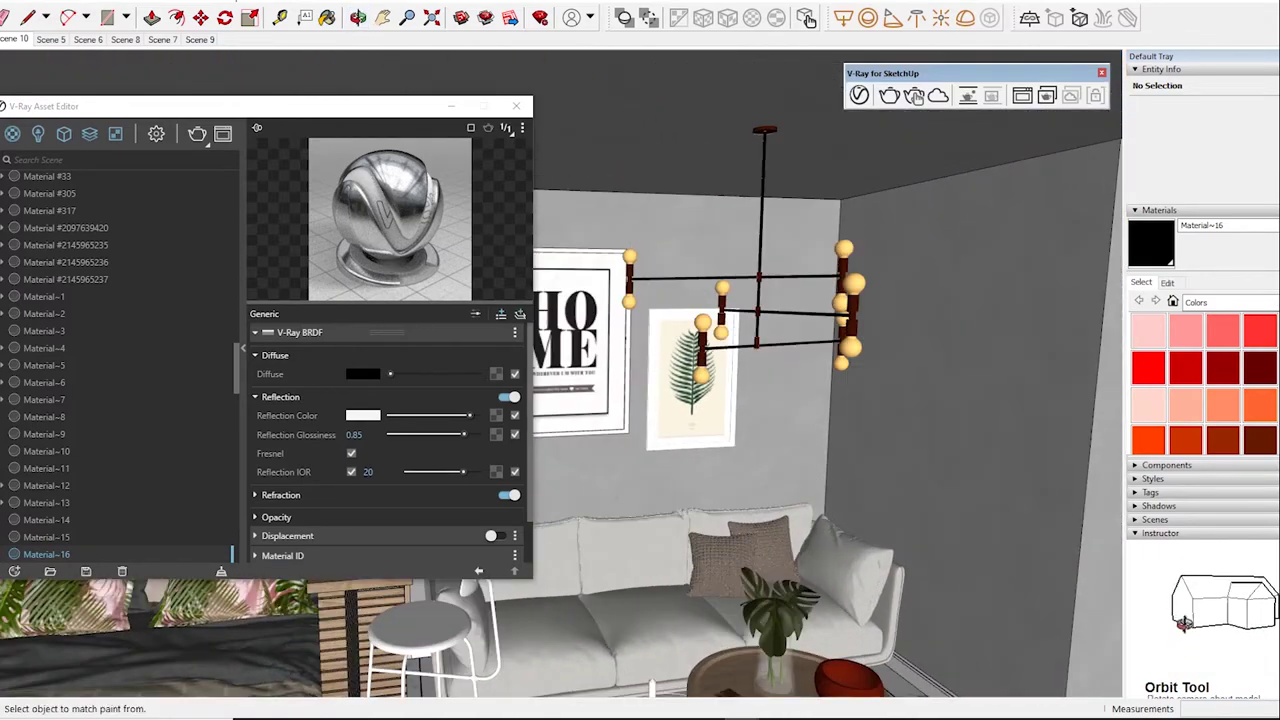
{"action": "middle_click_drag", "start_coordinate": [700, 400], "coordinate": [660, 405]}
{"action": "left_click", "coordinate": [940, 245], "text": "alt"}
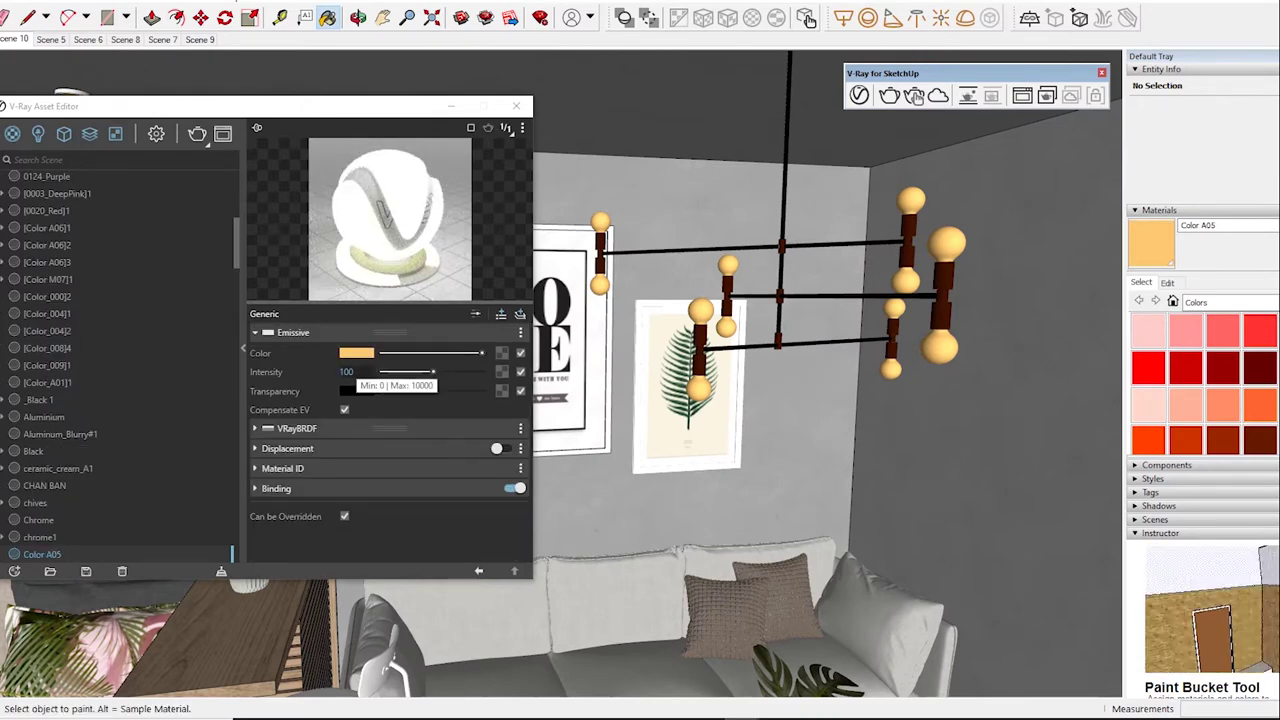
Step: Set the bulb material Color A05's emissive intensity to 90
{"action": "left_click", "coordinate": [347, 371]}
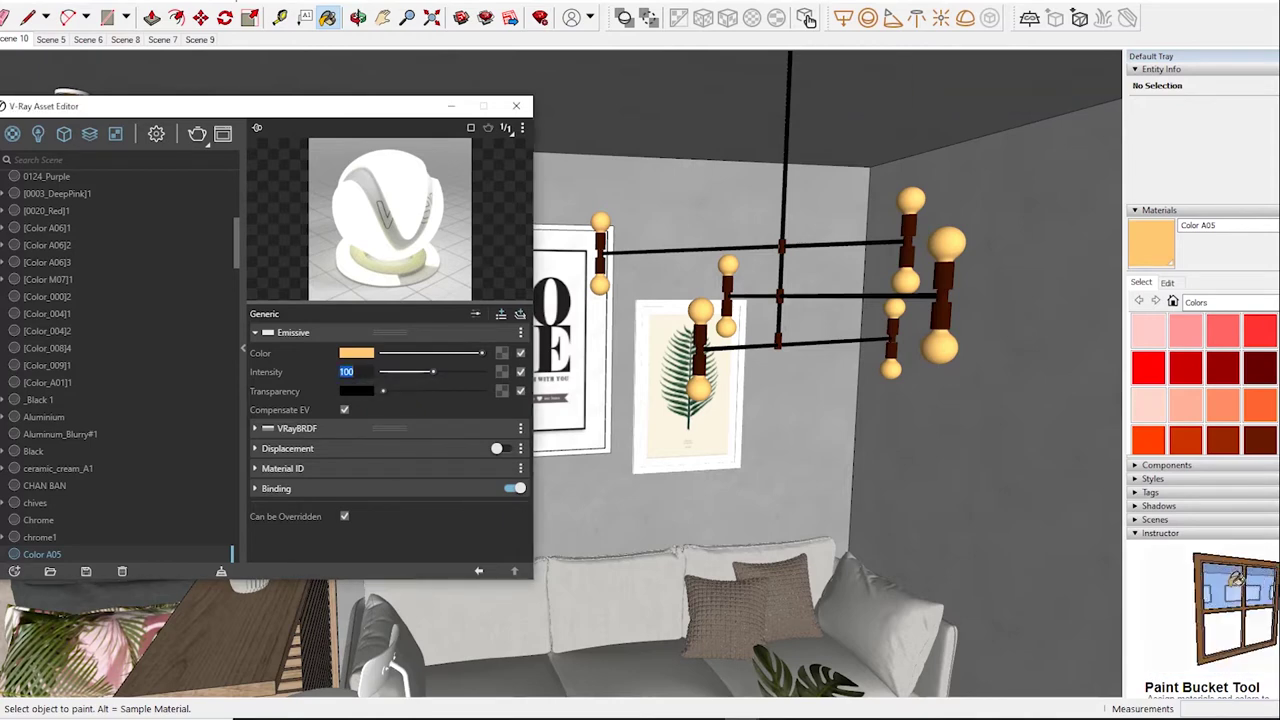
{"action": "type", "text": "90"}
{"action": "key", "text": "Return"}
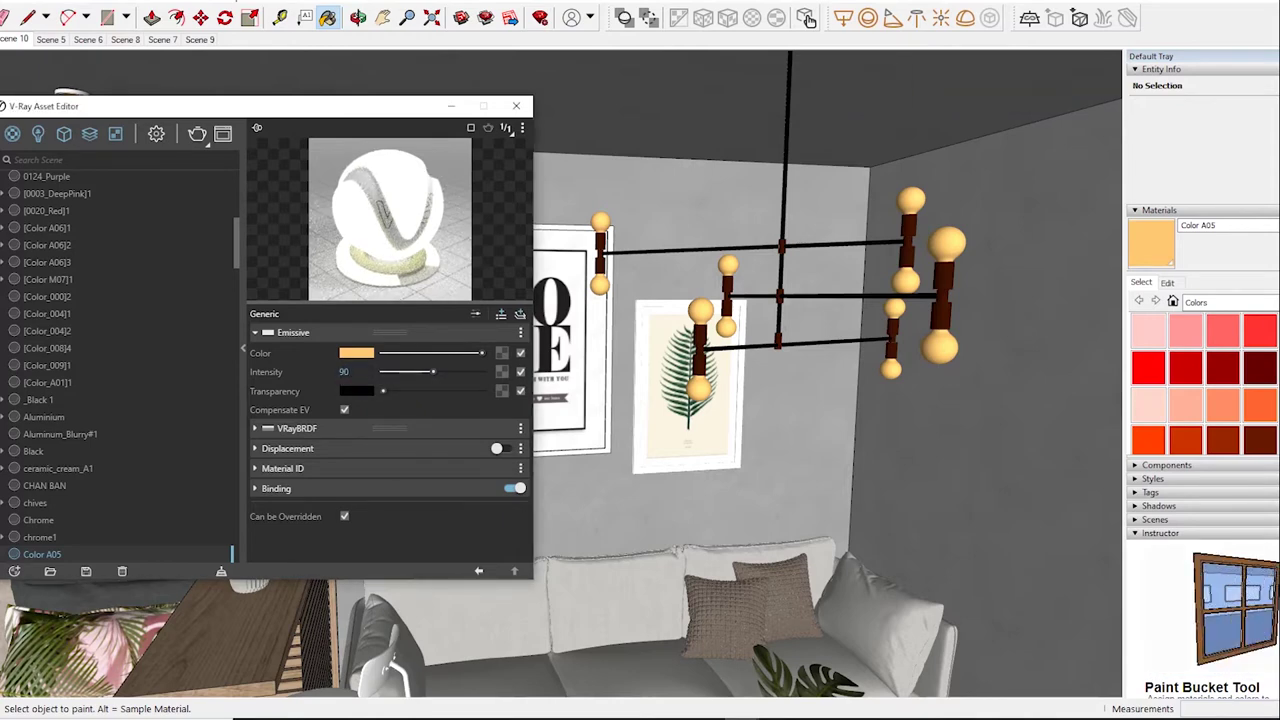
Step: Sample the Gold_14k material from the model, then begin sampling 0060_GrassGreen
{"action": "left_click", "coordinate": [808, 18]}
{"action": "left_click", "coordinate": [908, 240], "text": "alt"}
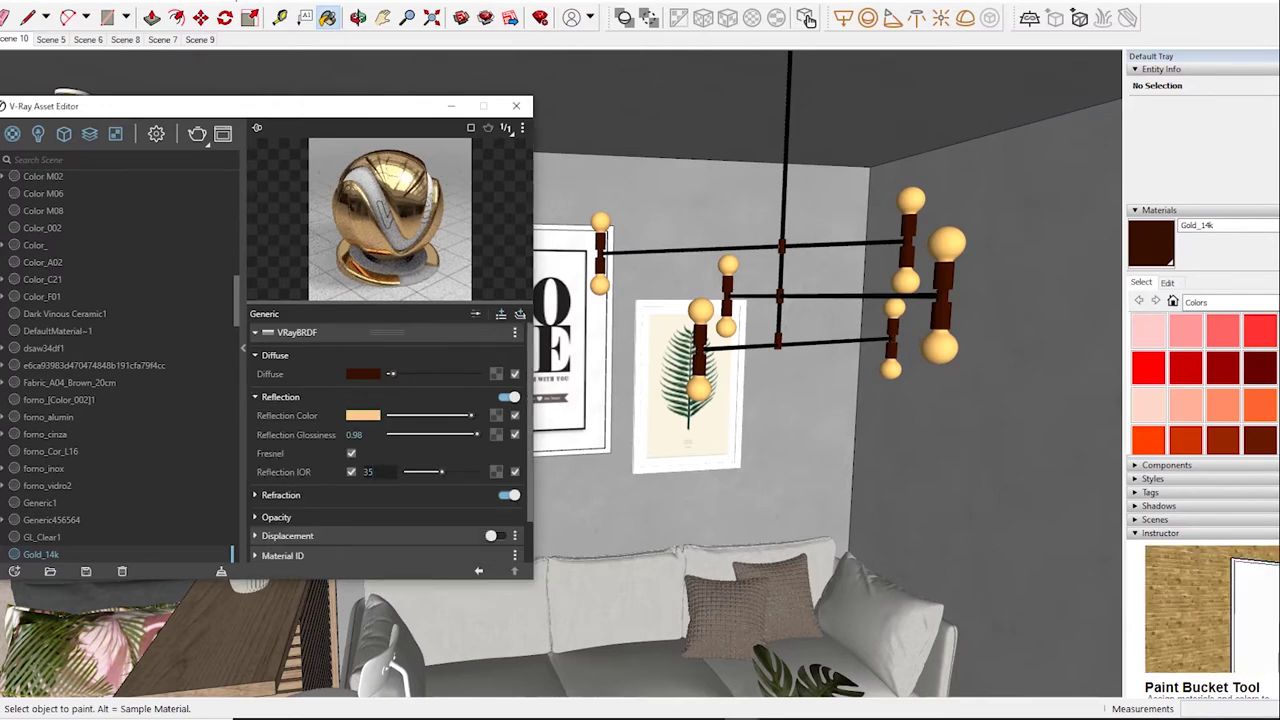
{"action": "left_click", "coordinate": [808, 18]}
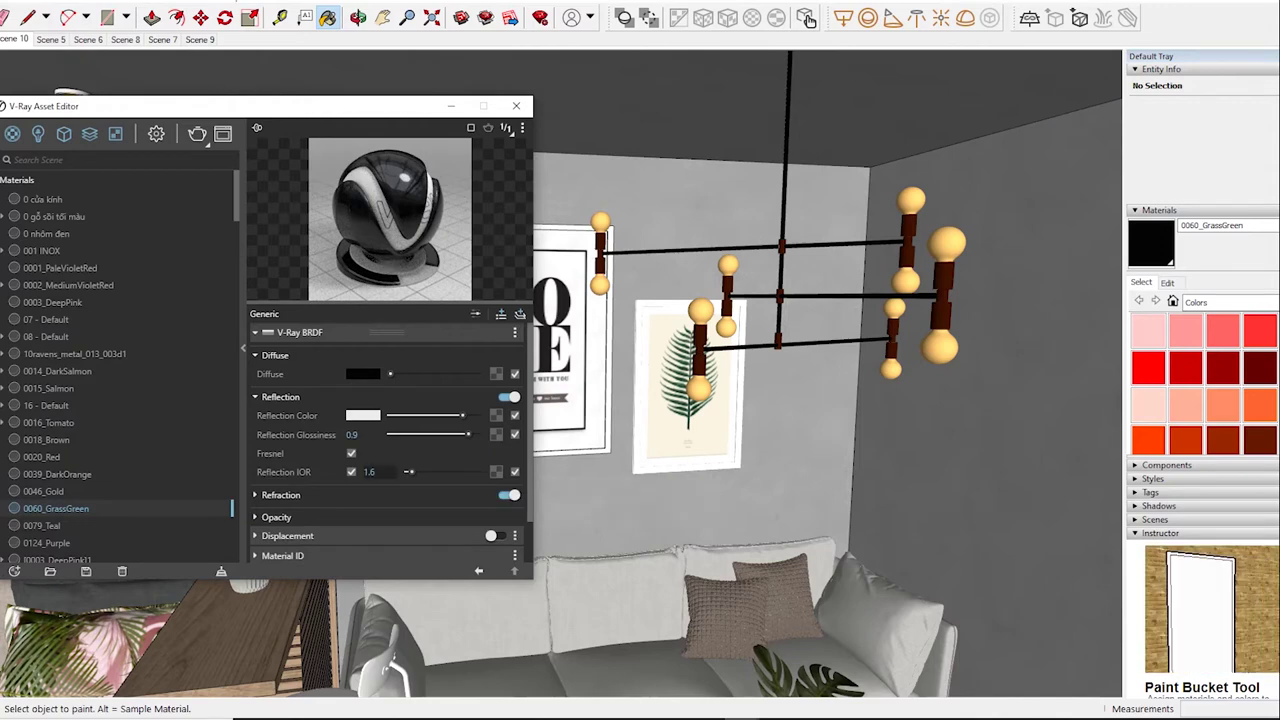
{"action": "type", "text": "2"}
Step: Commit 0060_GrassGreen's reflection IOR of 2 and sample the black aluminium 0 nhôm đen
{"action": "key", "text": "Return"}
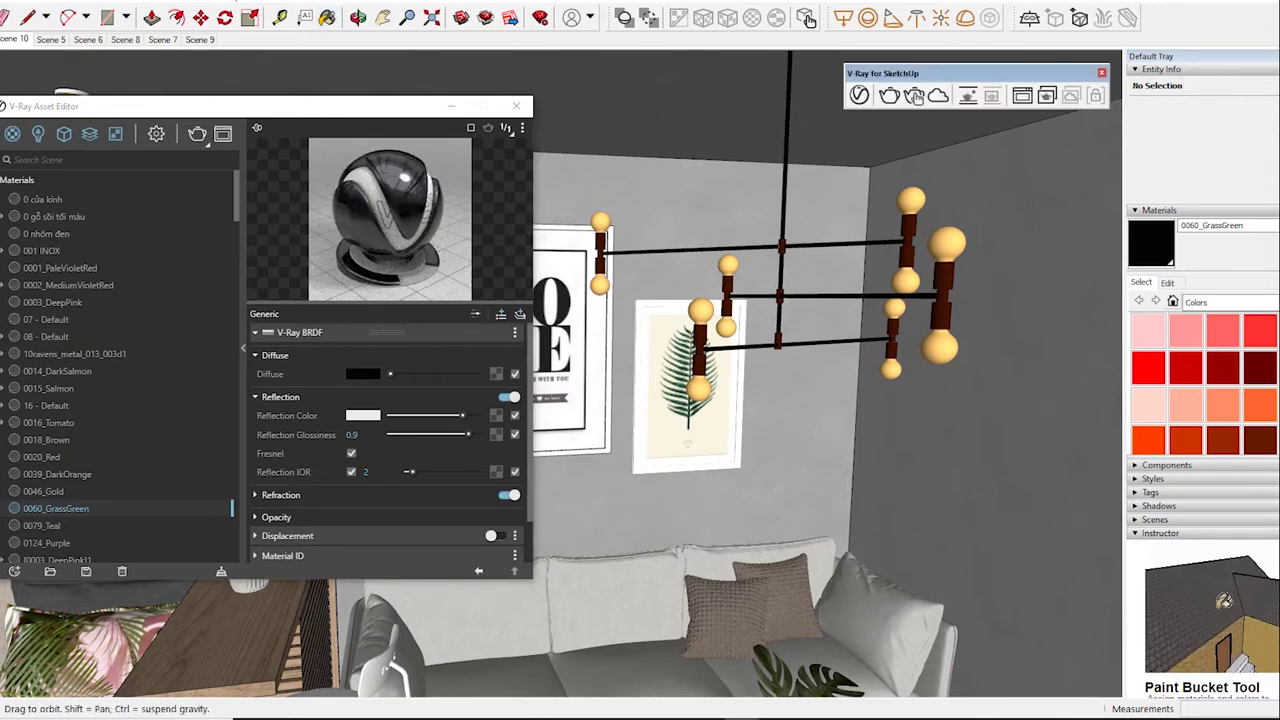
{"action": "mouse_move", "coordinate": [700, 400]}
{"action": "middle_mouse_down"}
{"action": "mouse_move", "coordinate": [800, 400]}
{"action": "mouse_move", "coordinate": [500, 425]}
{"action": "middle_mouse_up"}
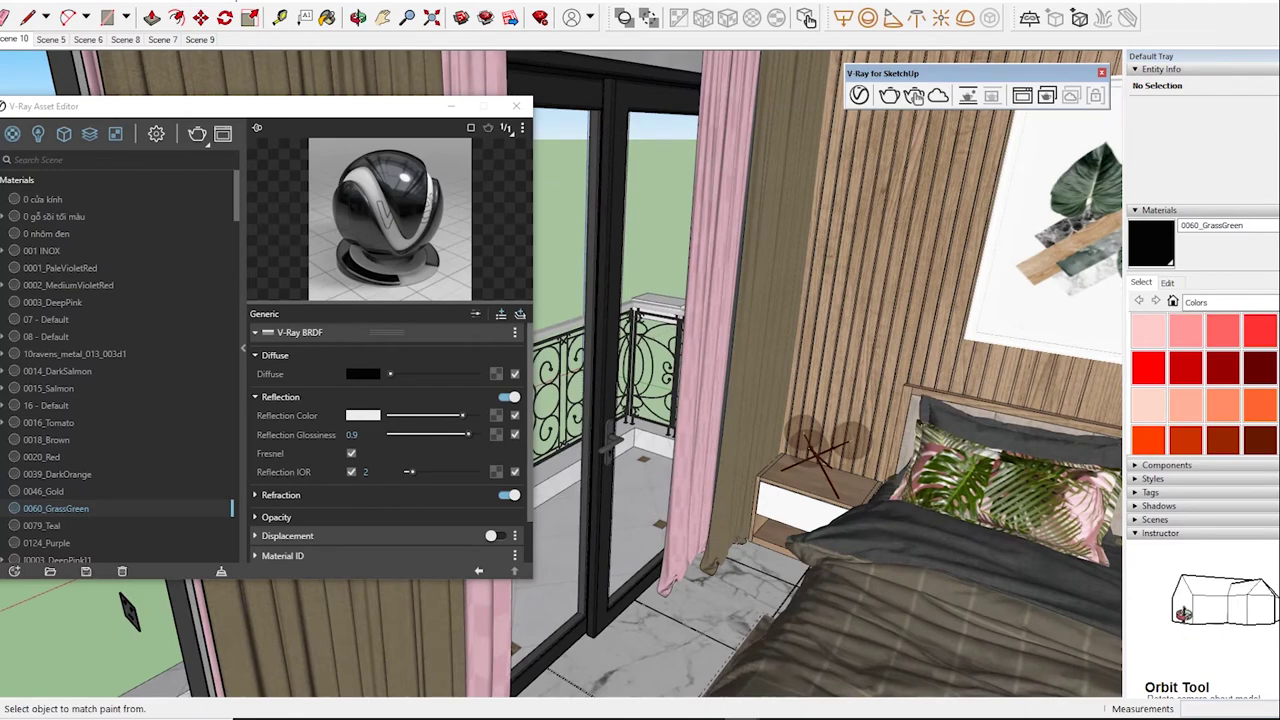
{"action": "left_click", "coordinate": [46, 233]}
Step: Adjust 0 nhôm đen's reflection glossiness, then sample the 0 cửa kính glass material
{"action": "key", "text": "b"}
{"action": "middle_click_drag", "start_coordinate": [700, 400], "coordinate": [640, 400]}
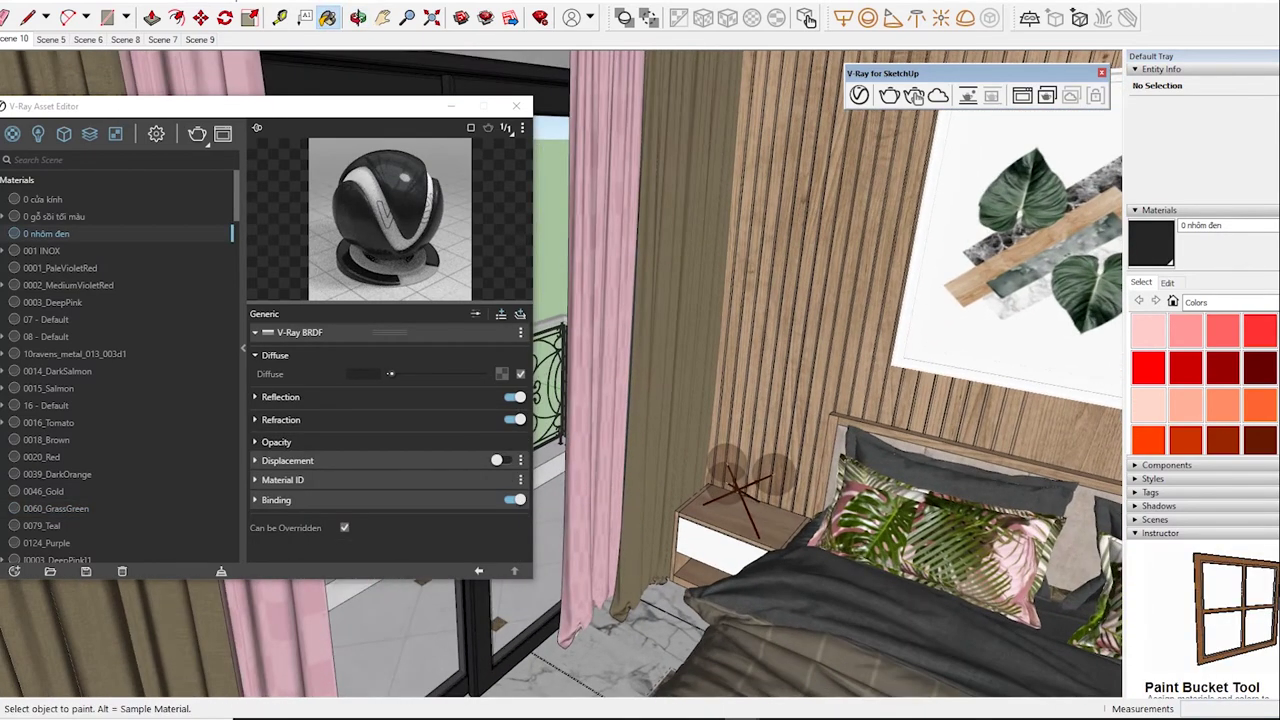
{"action": "middle_click_drag", "start_coordinate": [740, 490], "coordinate": [880, 525]}
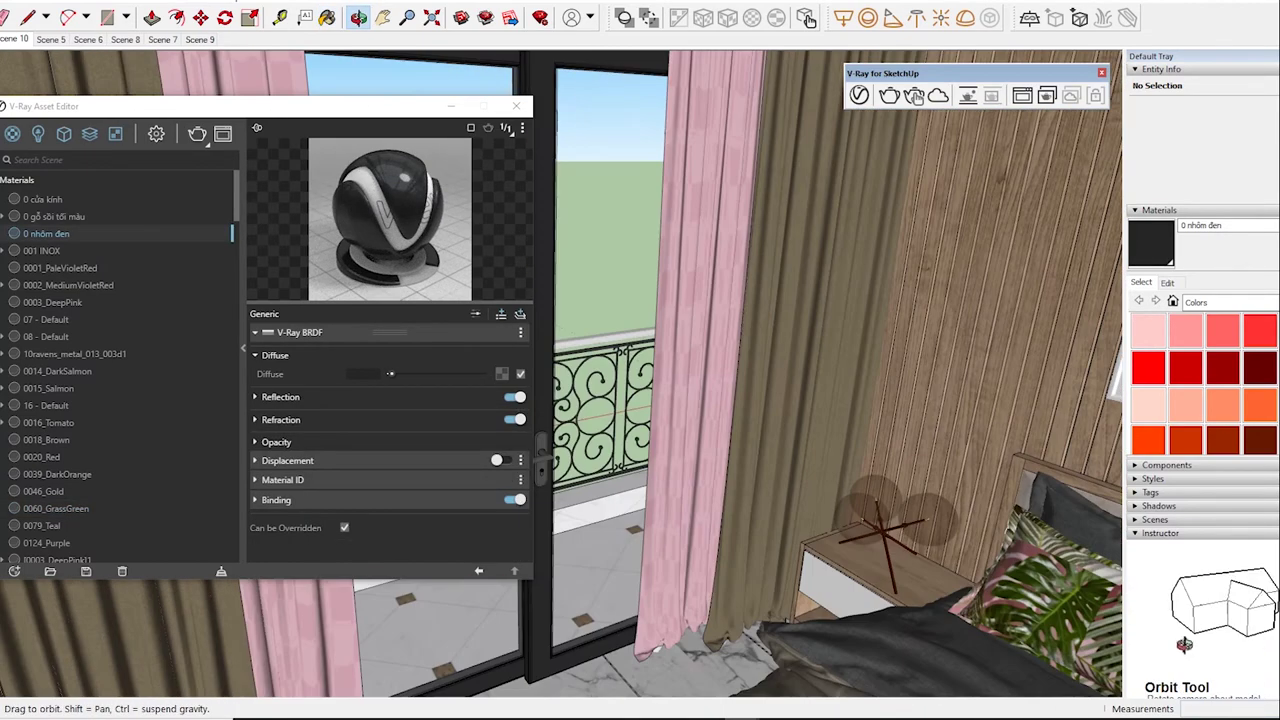
{"action": "left_click", "coordinate": [280, 397]}
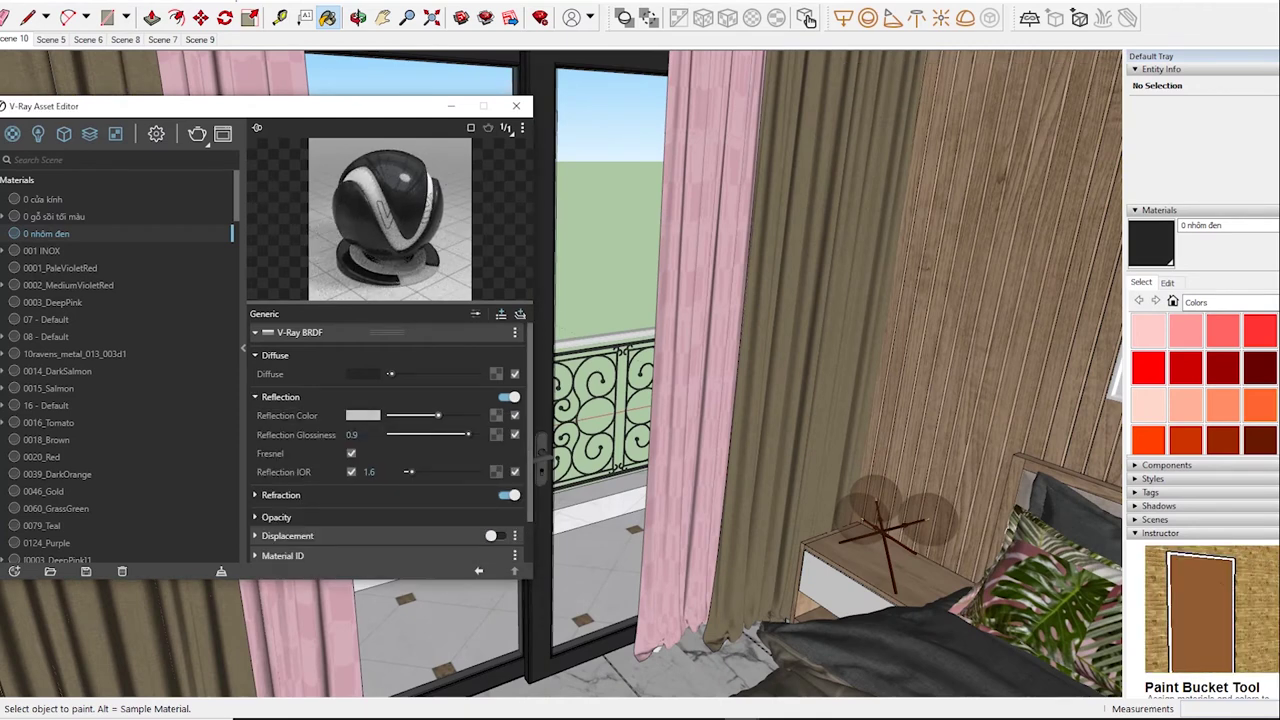
{"action": "left_click_drag", "start_coordinate": [459, 434], "coordinate": [463, 434]}
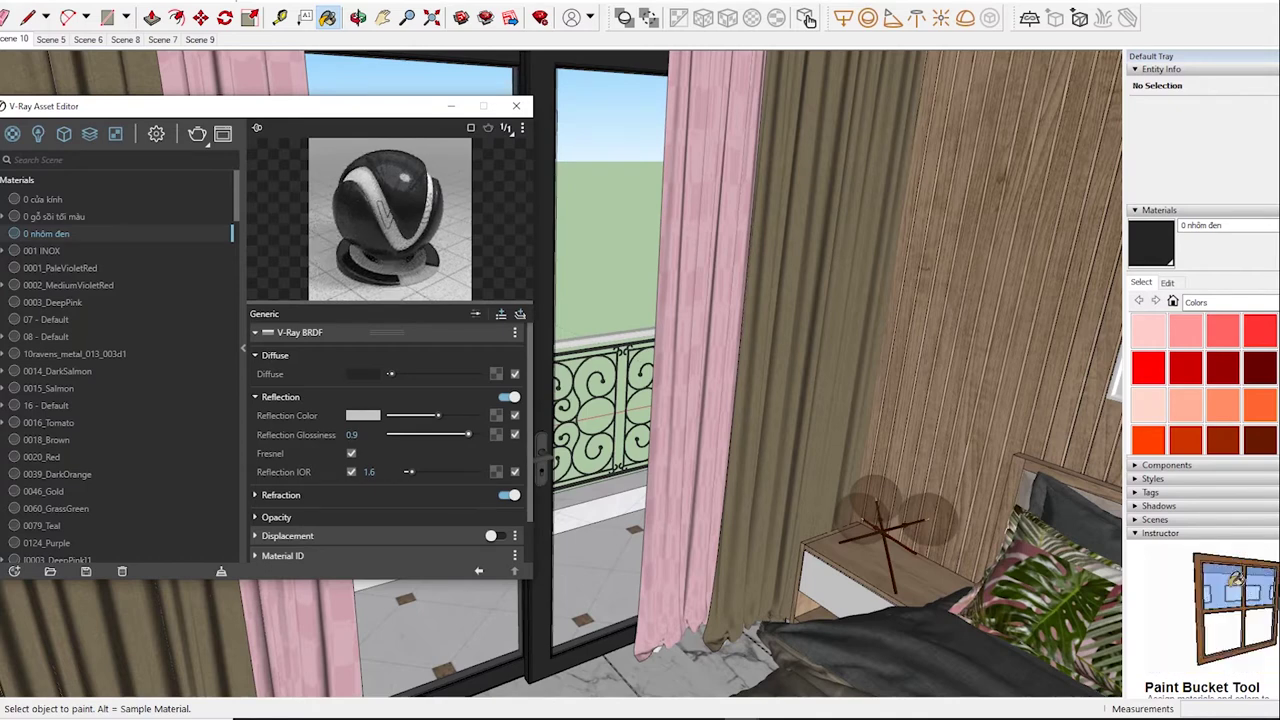
{"action": "left_click", "coordinate": [42, 199]}
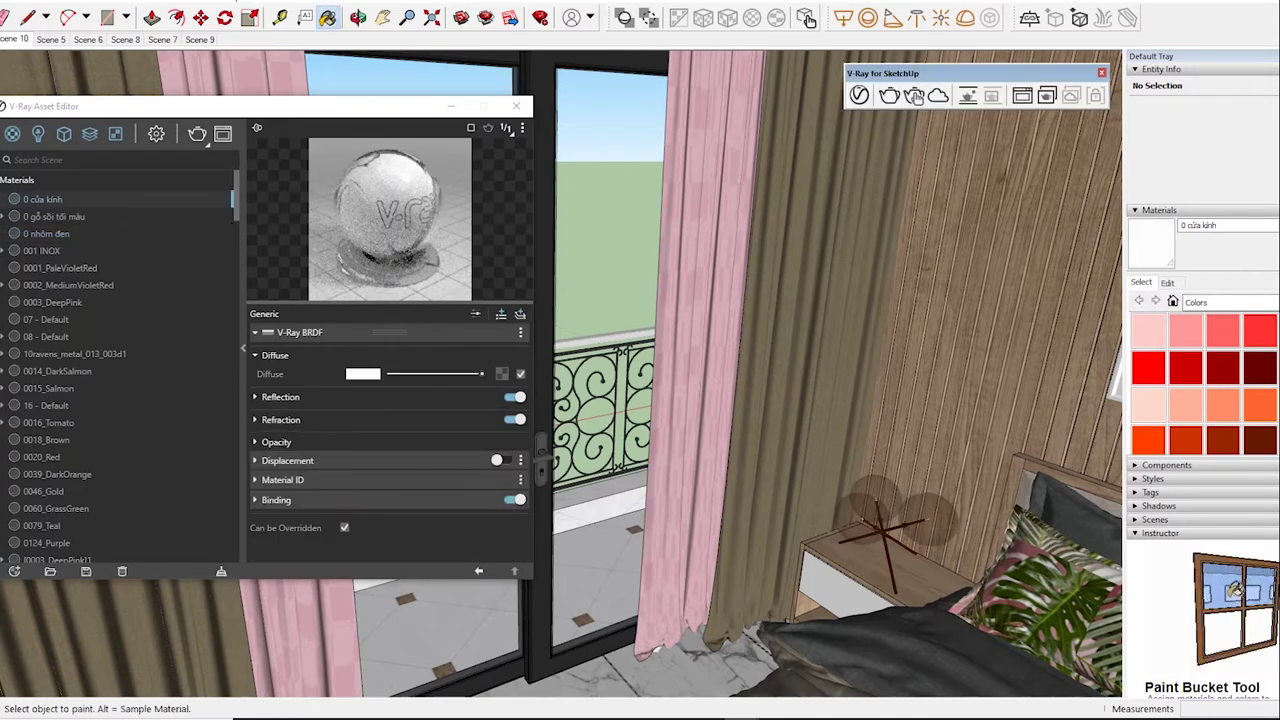
Step: Lower the glass reflection colour to light grey and darken its refraction colour slightly
{"action": "left_click", "coordinate": [256, 397]}
{"action": "left_click_drag", "start_coordinate": [476, 415], "coordinate": [459, 415]}
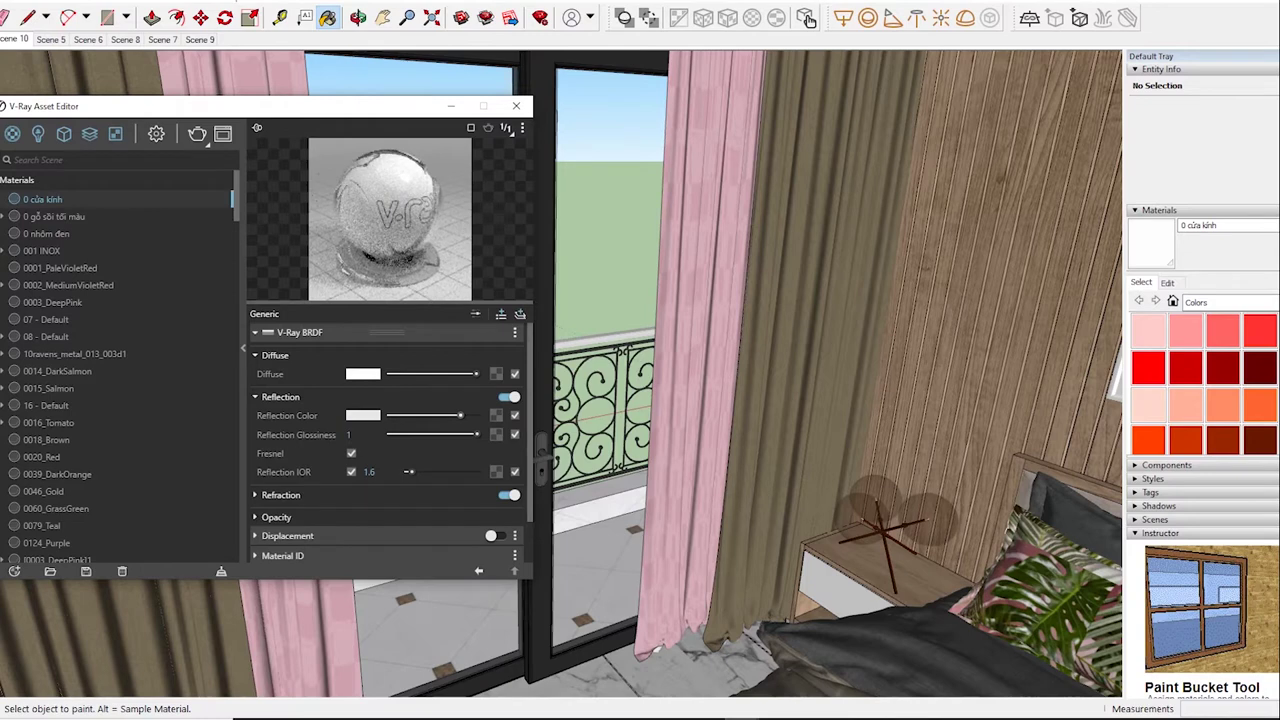
{"action": "left_click", "coordinate": [256, 495]}
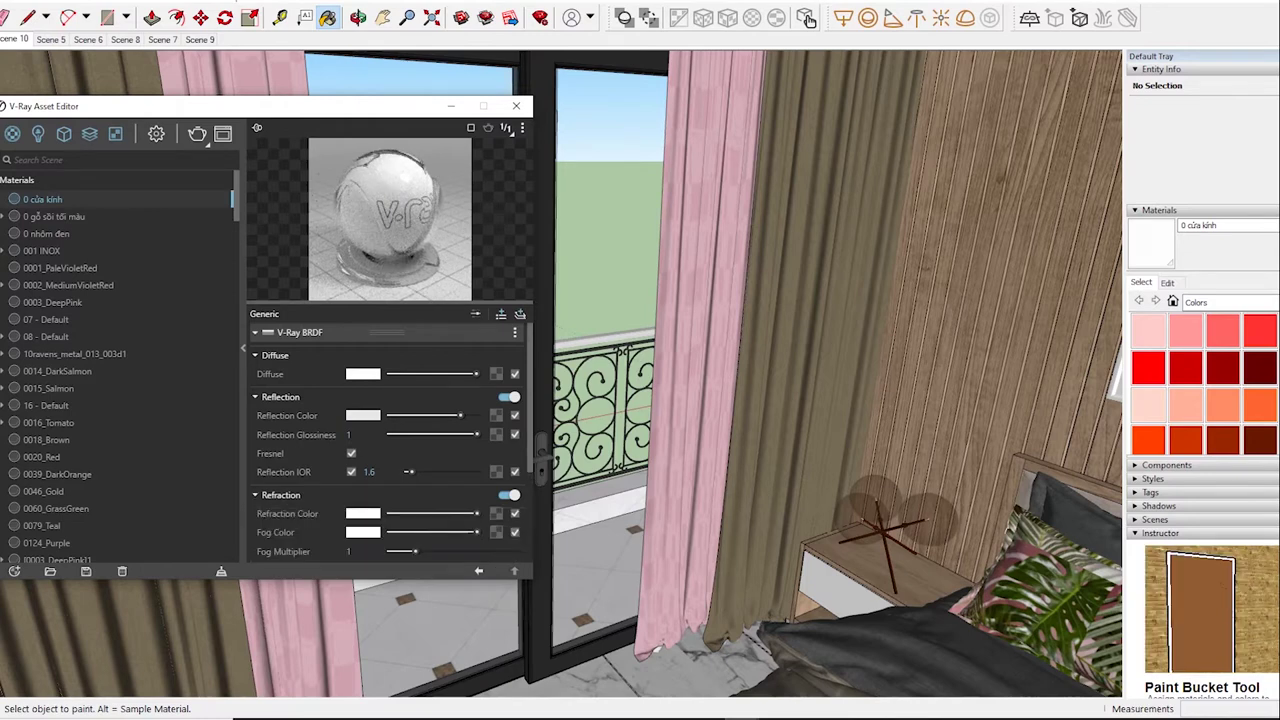
{"action": "left_click_drag", "start_coordinate": [476, 513], "coordinate": [471, 513]}
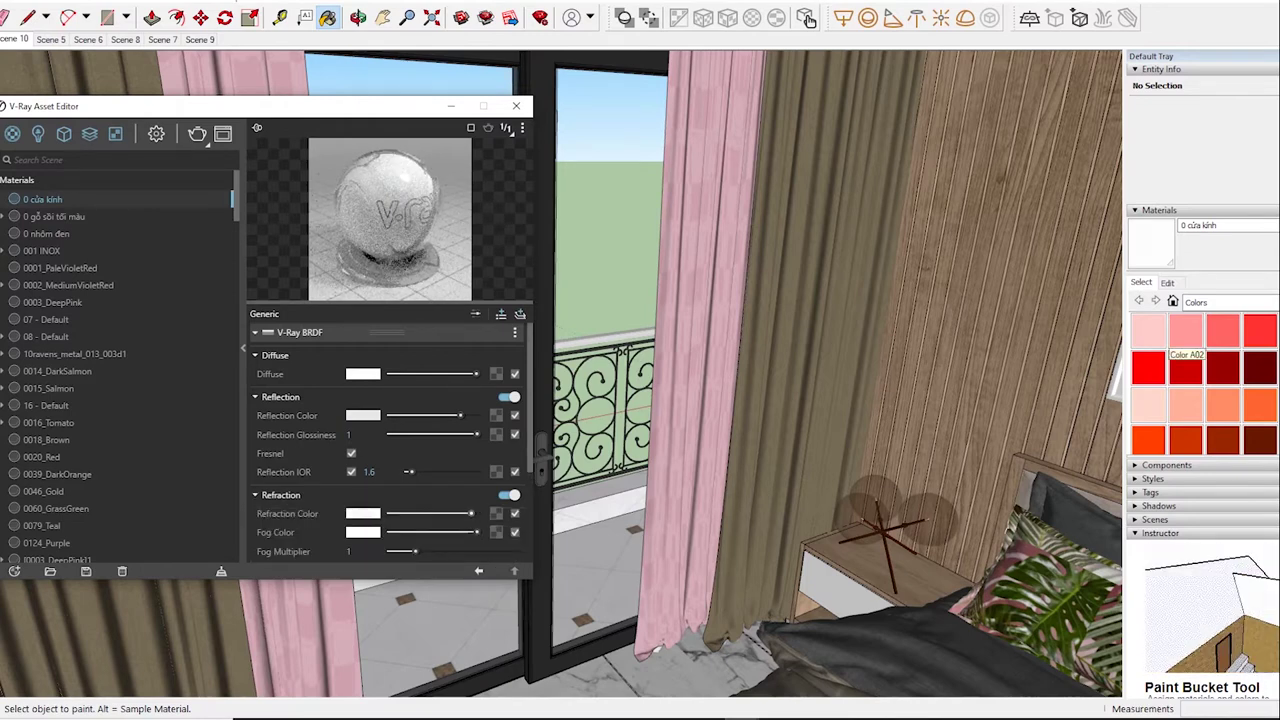
Step: Sample the TwoSided curtain, Material~11, and then Gold_14k from the model
{"action": "left_click", "coordinate": [715, 250], "text": "alt"}
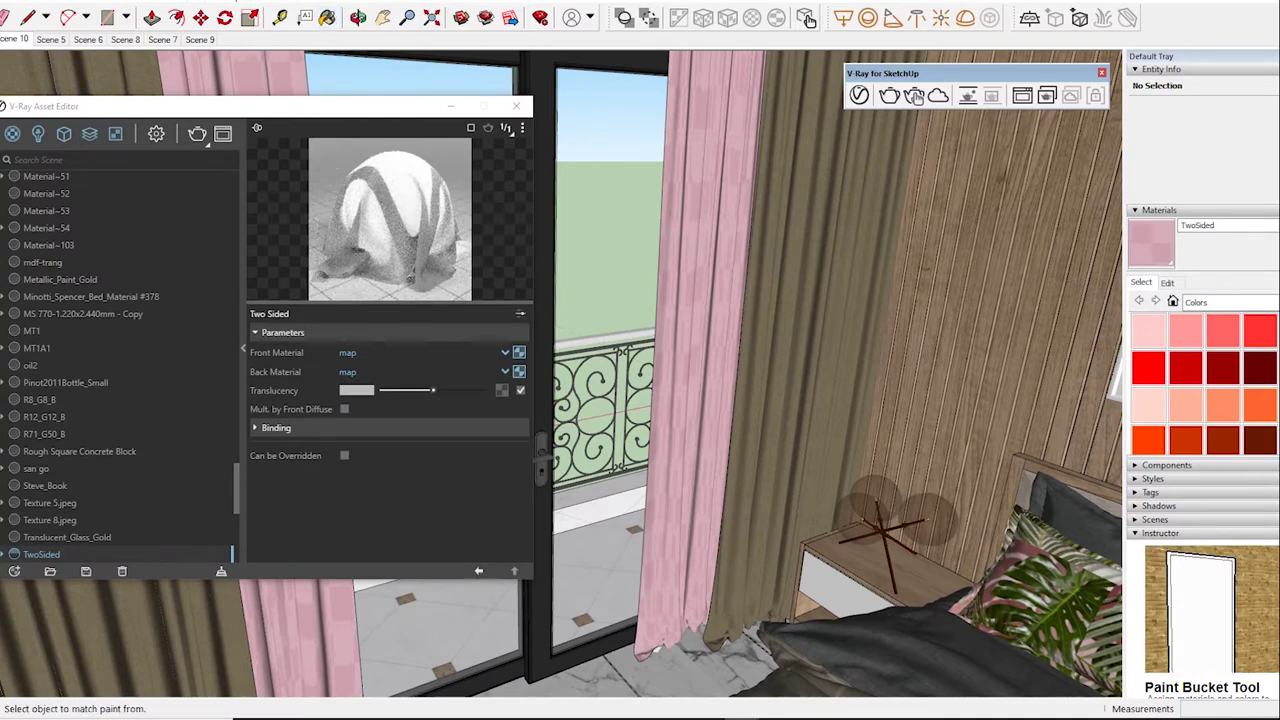
{"action": "left_click", "coordinate": [900, 250], "text": "alt"}
{"action": "left_click", "coordinate": [280, 397]}
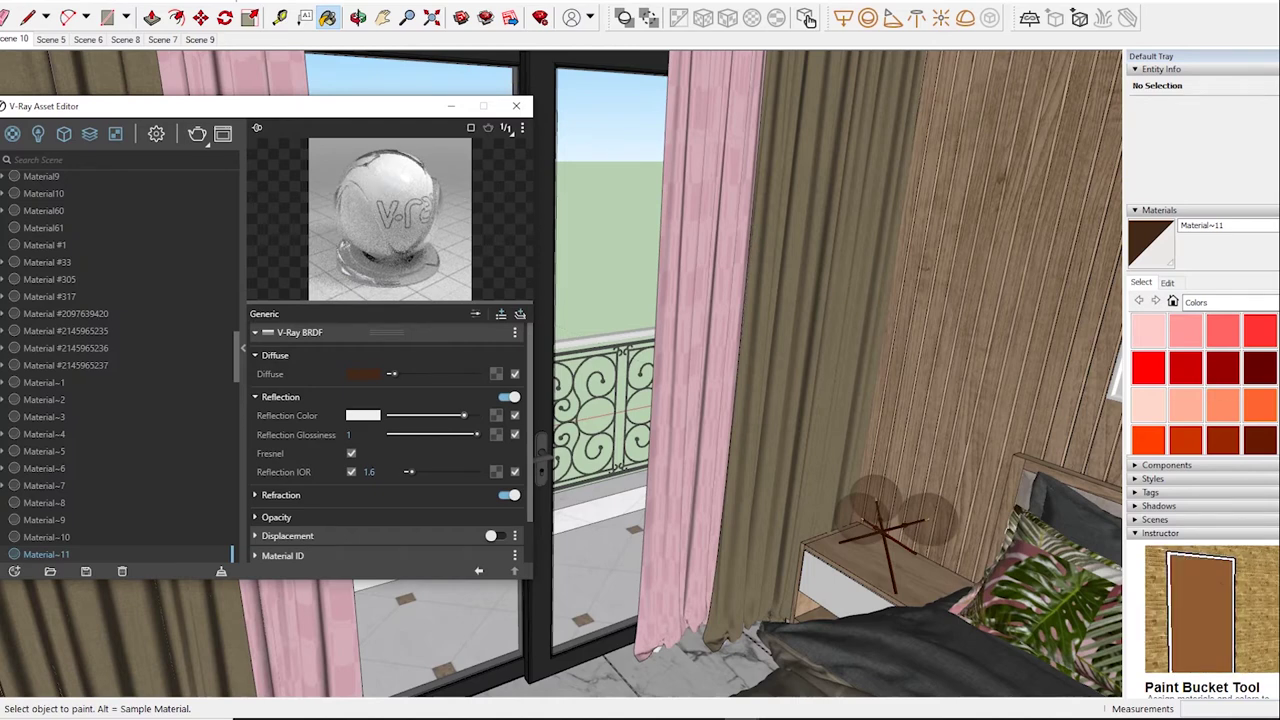
{"action": "left_click", "coordinate": [1215, 345]}
{"action": "left_click", "coordinate": [880, 525], "text": "alt"}
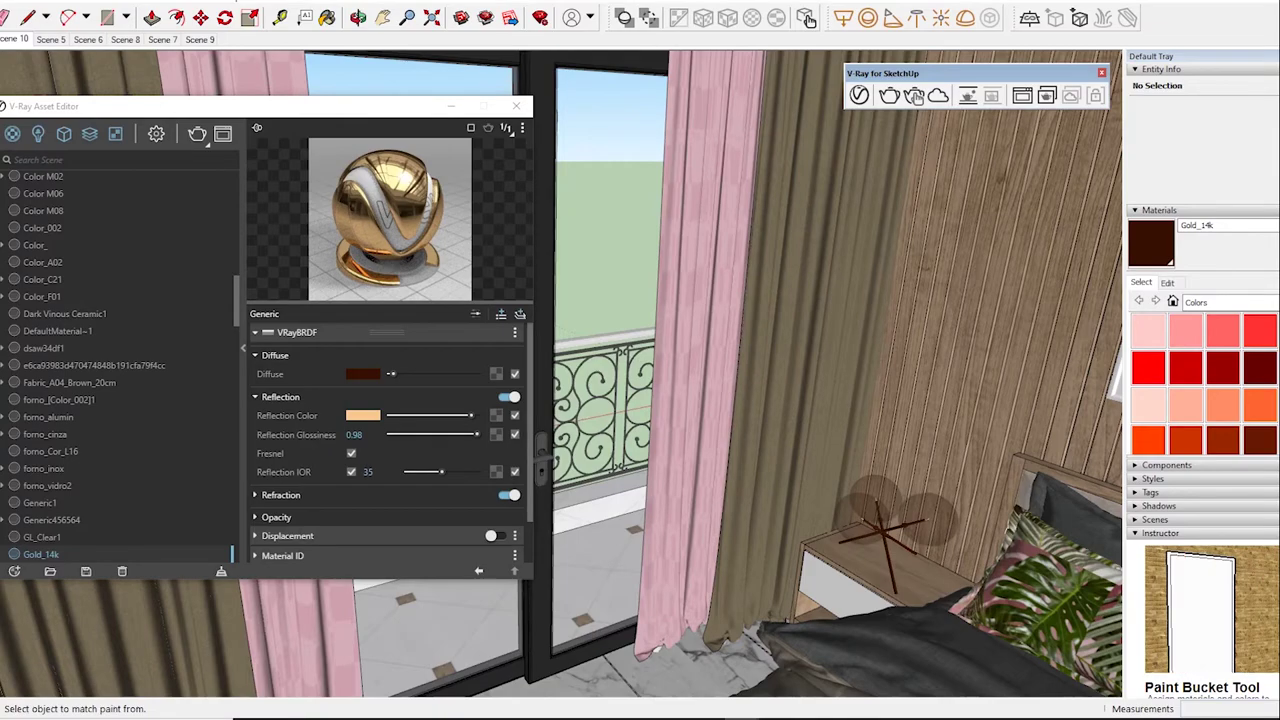
{"action": "mouse_move", "coordinate": [880, 525]}
{"action": "middle_mouse_down"}
{"action": "mouse_move", "coordinate": [515, 610]}
{"action": "mouse_move", "coordinate": [700, 690]}
{"action": "middle_mouse_up"}
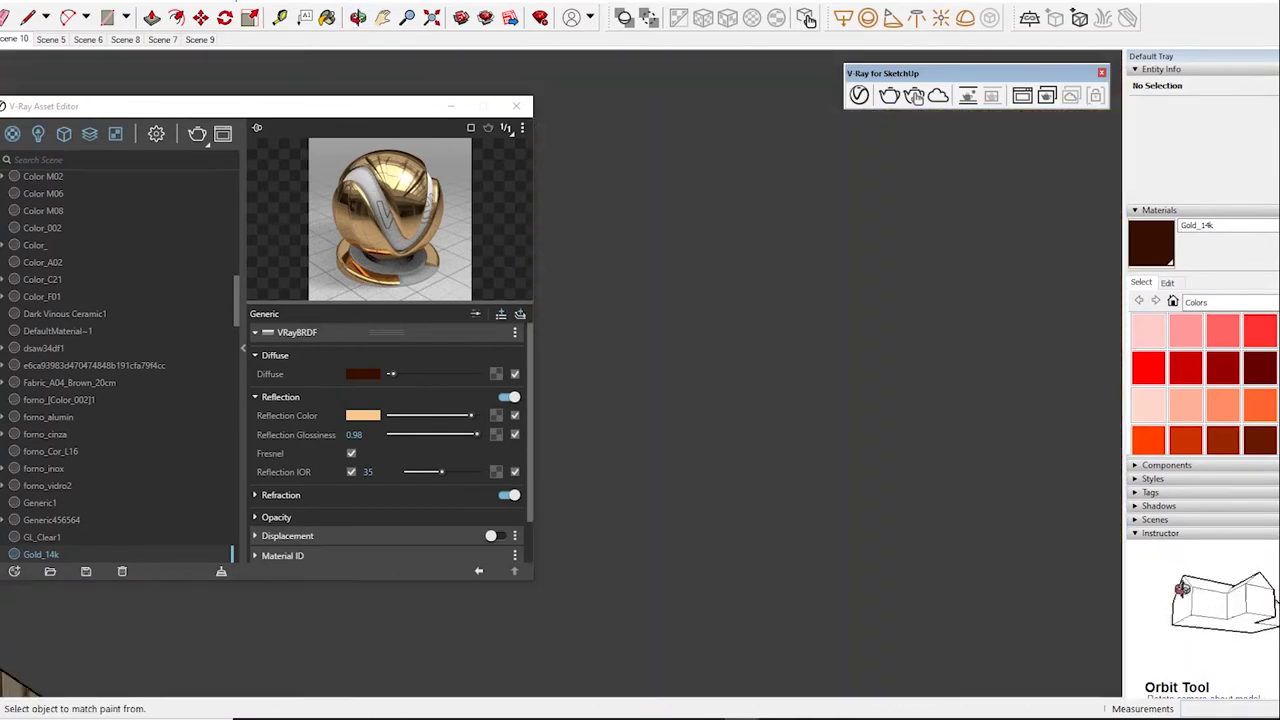
Step: Sample the grey floor's Color_ material and raise its reflection slightly
{"action": "middle_click_drag", "start_coordinate": [715, 695], "coordinate": [700, 450]}
{"action": "left_click", "coordinate": [700, 450], "text": "alt"}
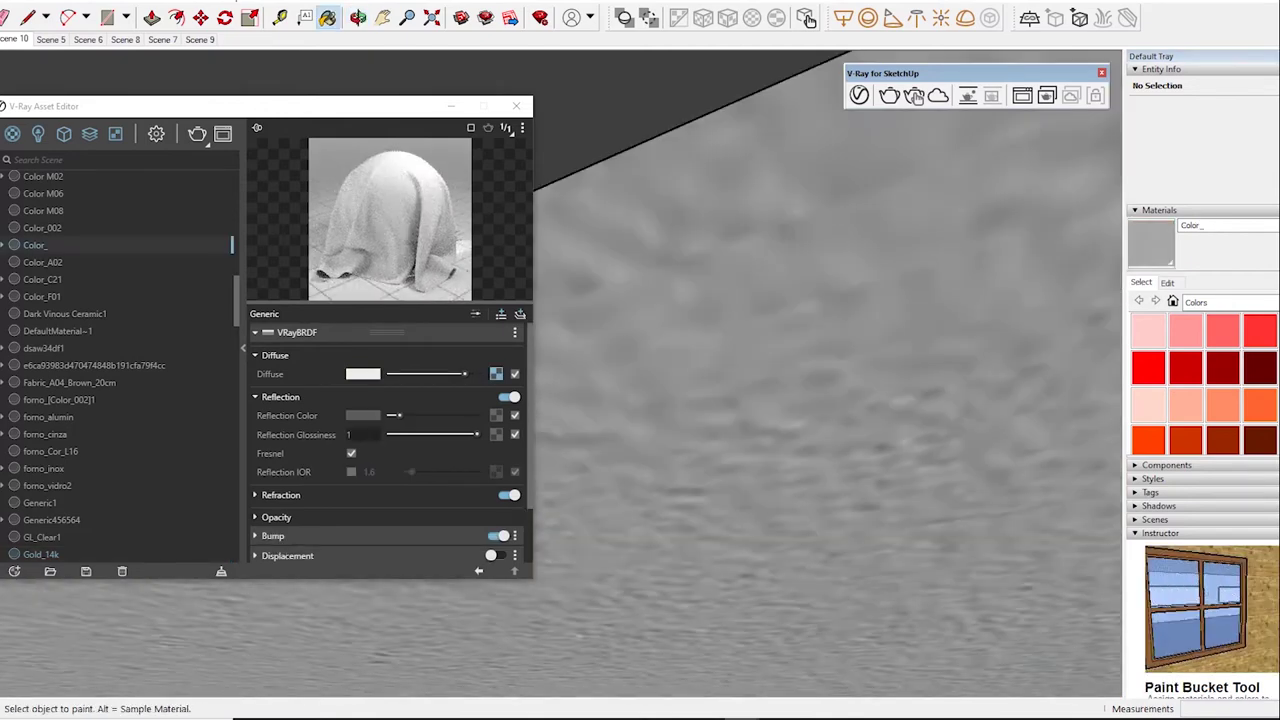
{"action": "left_click", "coordinate": [363, 434]}
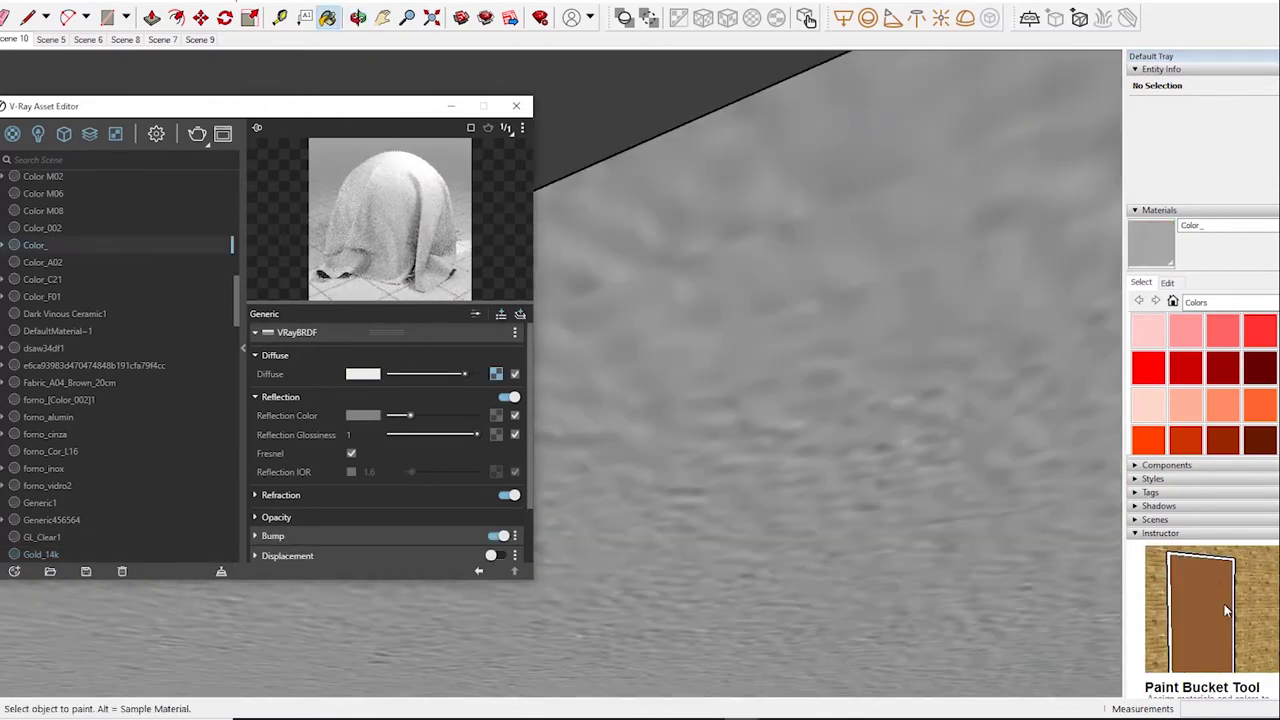
Step: Sample the orange Color A05 ceiling-light material and orbit around the bed and nightstand
{"action": "mouse_move", "coordinate": [800, 350]}
{"action": "middle_mouse_down"}
{"action": "mouse_move", "coordinate": [800, 560]}
{"action": "mouse_move", "coordinate": [900, 640]}
{"action": "middle_mouse_up"}
{"action": "left_click", "coordinate": [795, 250], "text": "alt"}
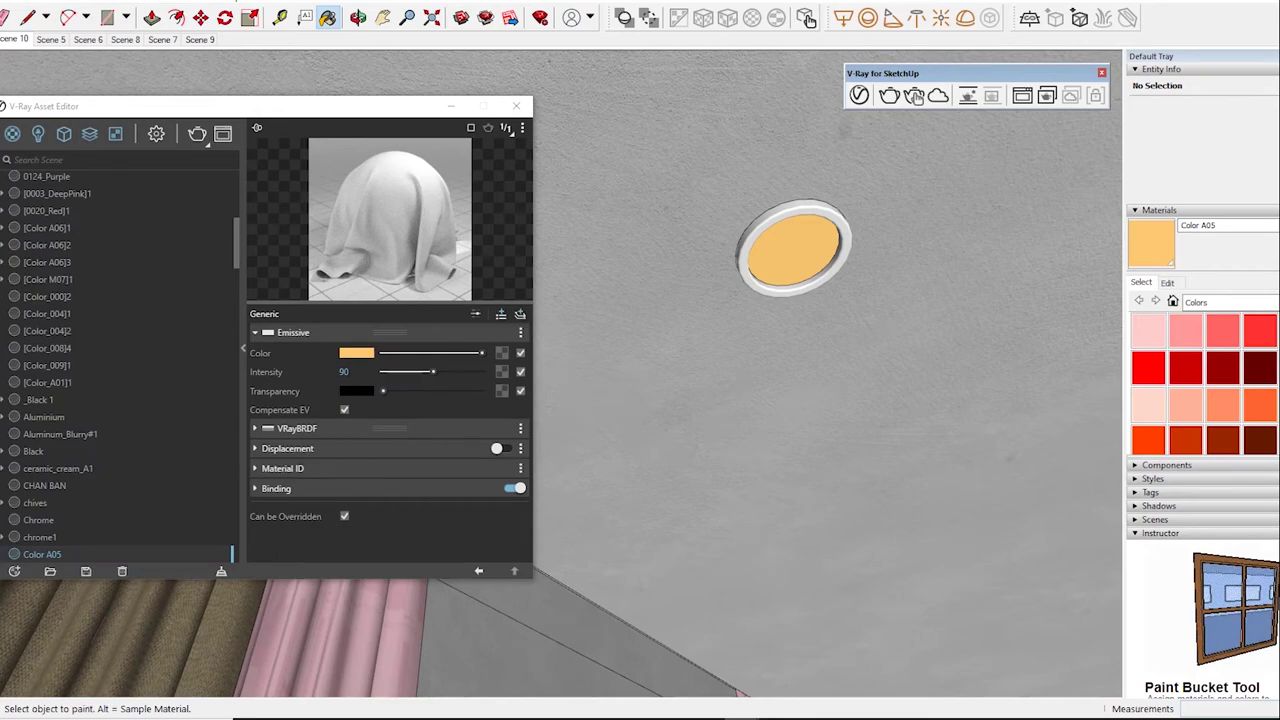
{"action": "mouse_move", "coordinate": [800, 400]}
{"action": "middle_mouse_down"}
{"action": "mouse_move", "coordinate": [790, 330]}
{"action": "mouse_move", "coordinate": [800, 430]}
{"action": "mouse_move", "coordinate": [860, 360]}
{"action": "mouse_move", "coordinate": [840, 390]}
{"action": "middle_mouse_up"}
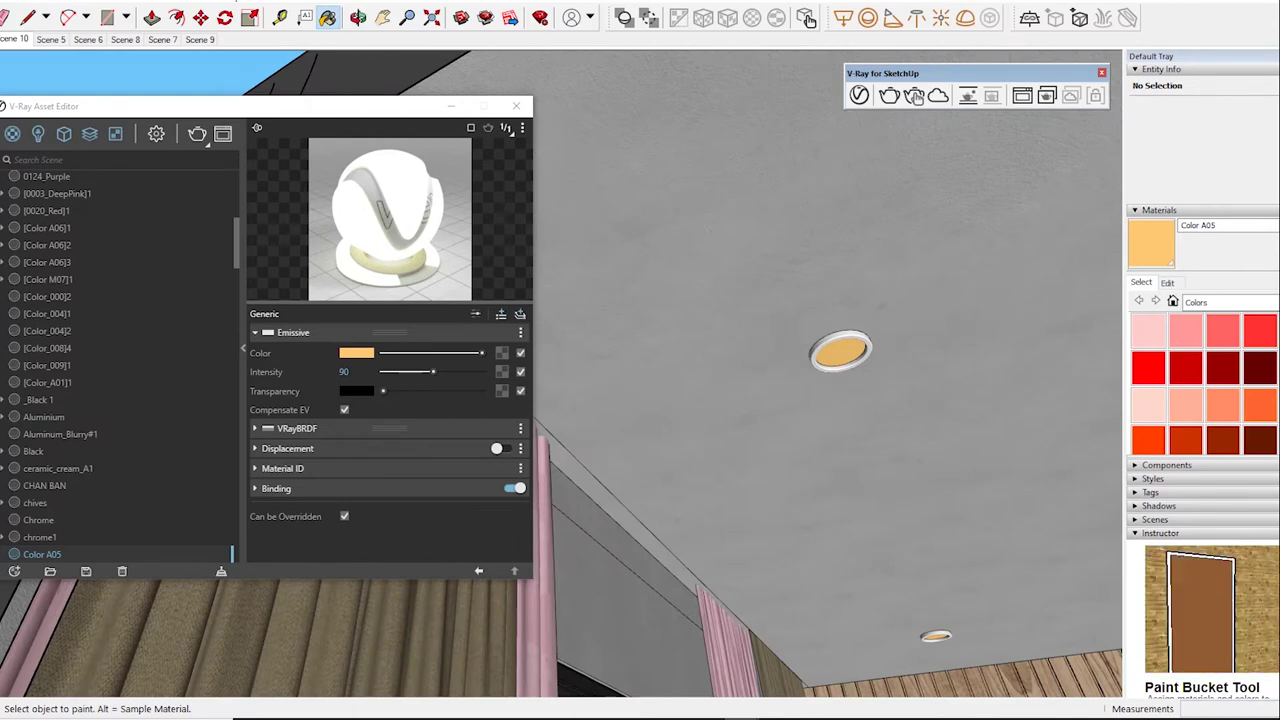
{"action": "middle_click_drag", "start_coordinate": [840, 450], "coordinate": [855, 290]}
{"action": "middle_click_drag", "start_coordinate": [855, 400], "coordinate": [860, 350]}
{"action": "middle_click_drag", "start_coordinate": [840, 450], "coordinate": [840, 320]}
{"action": "middle_click_drag", "start_coordinate": [840, 400], "coordinate": [470, 400]}
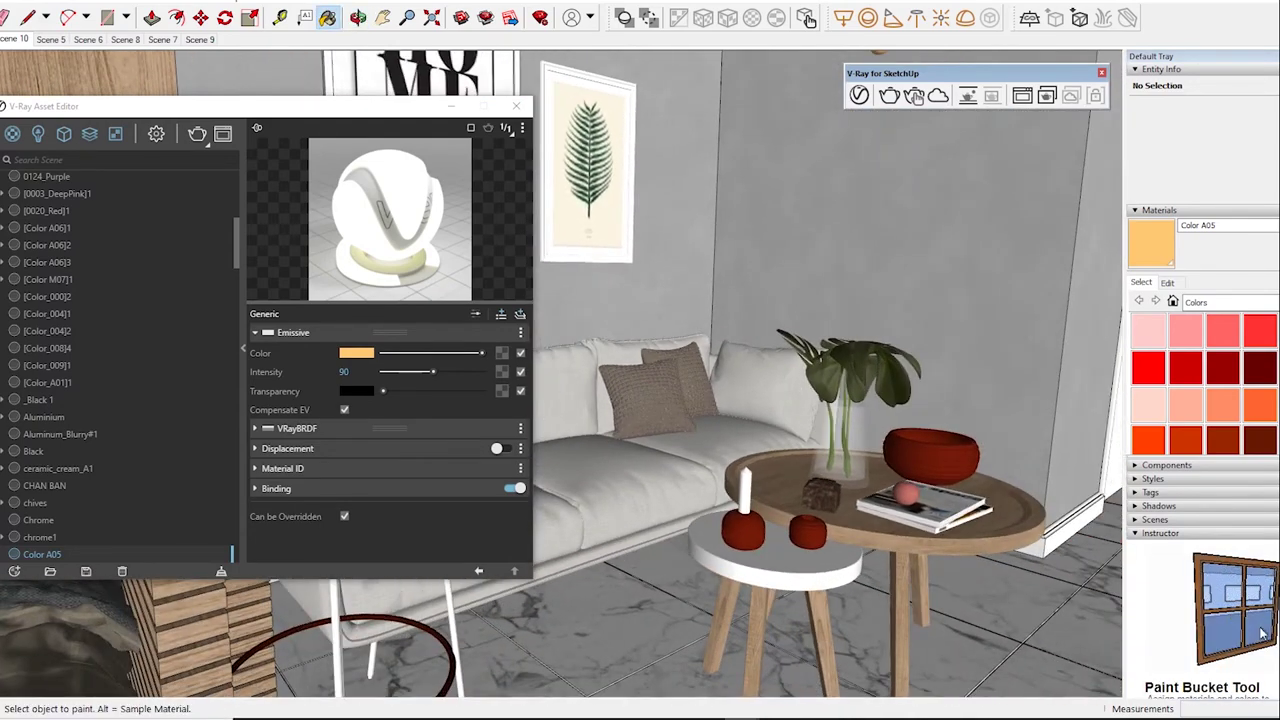
Step: Inspect 0020_Red's reflection settings, then view the saved Scene 7 and Scene 9
{"action": "left_click", "coordinate": [930, 455], "text": "alt"}
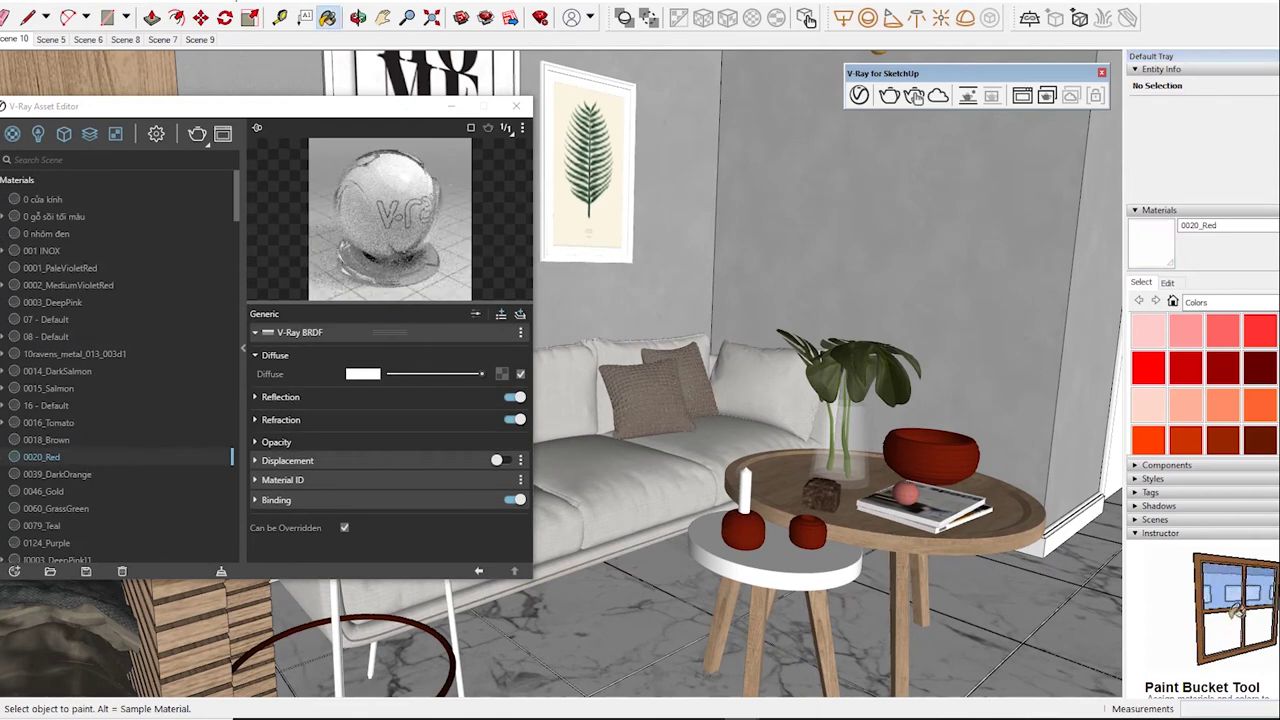
{"action": "left_click", "coordinate": [280, 397]}
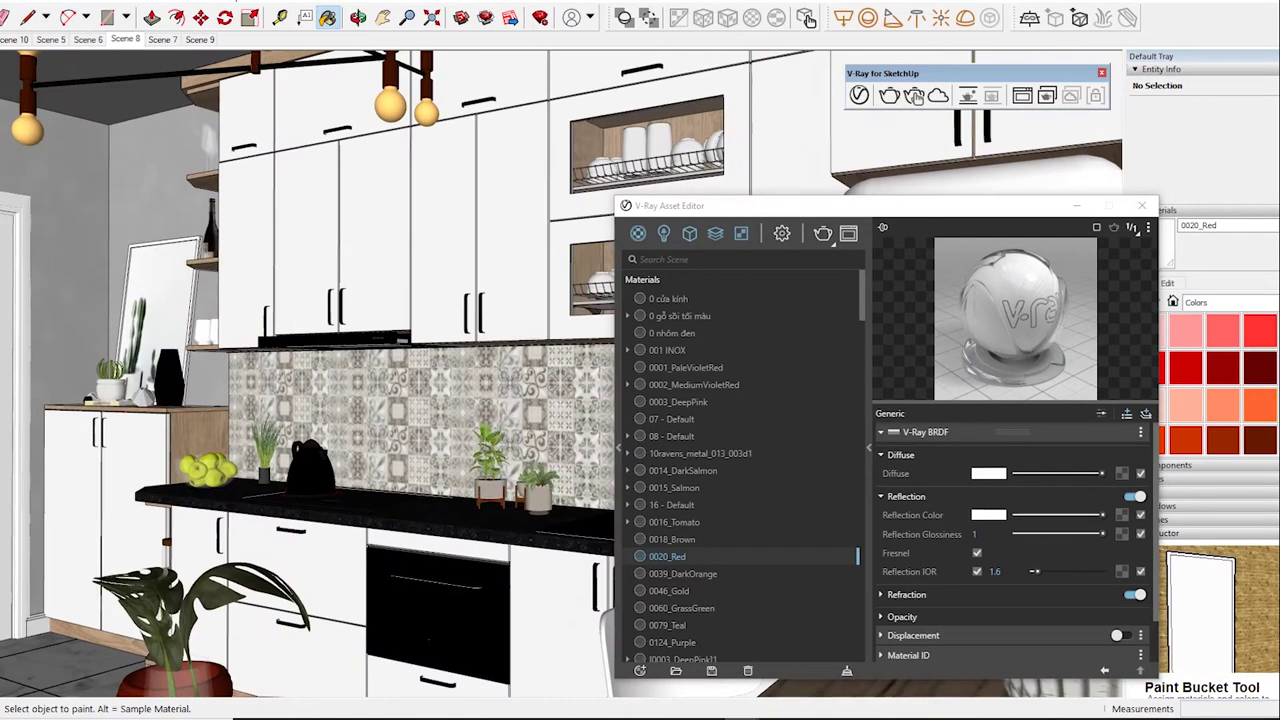
{"action": "left_click", "coordinate": [162, 39]}
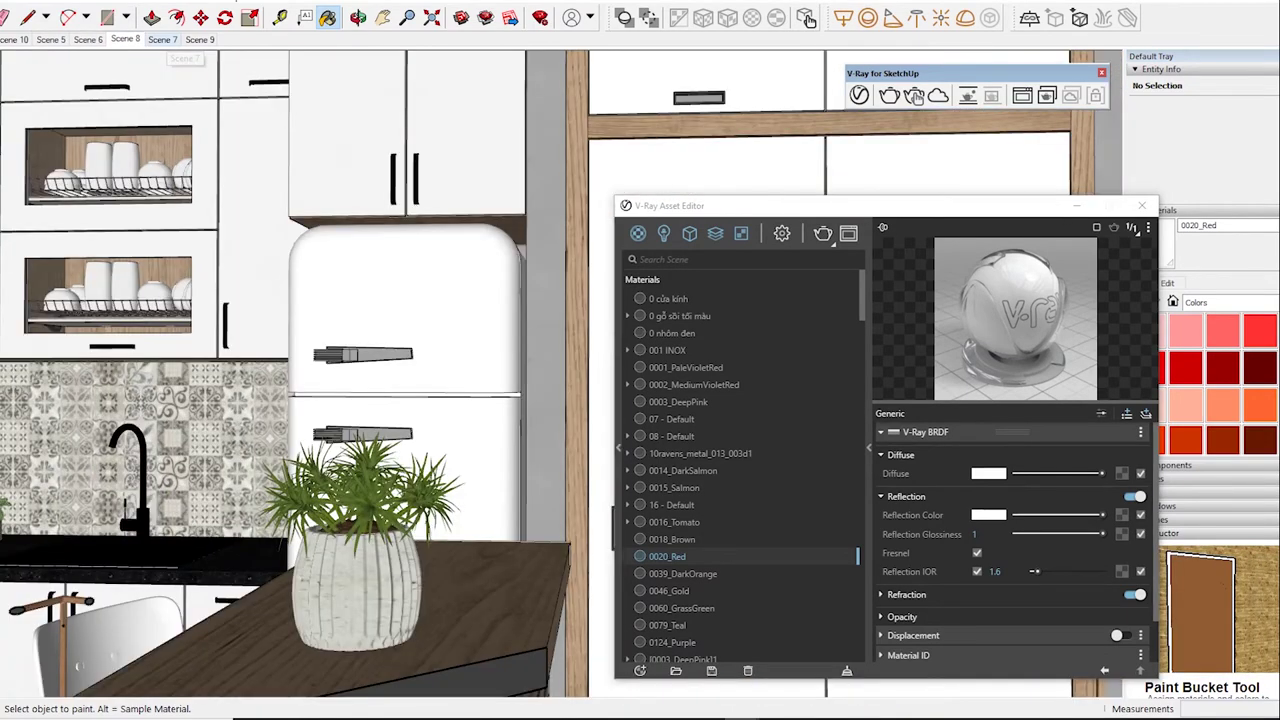
{"action": "left_click", "coordinate": [199, 39]}
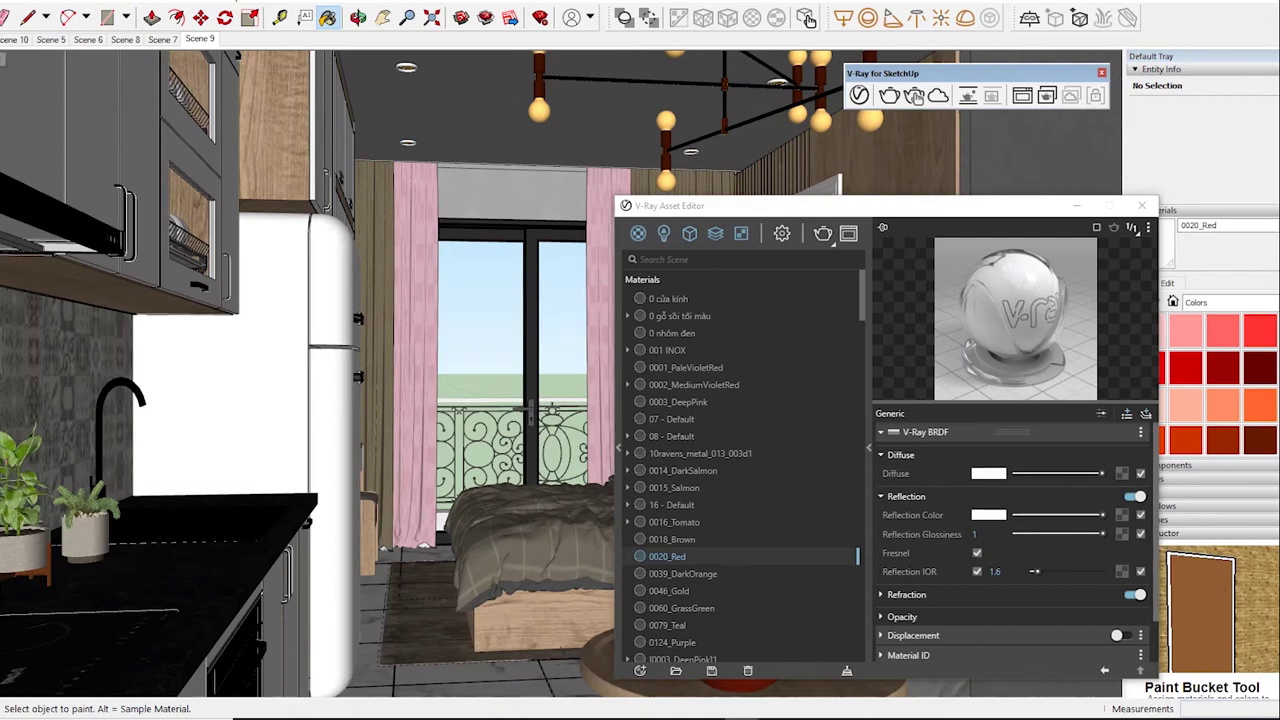
{"action": "mouse_move", "coordinate": [700, 205]}
{"action": "left_mouse_down"}
{"action": "mouse_move", "coordinate": [565, 302]}
{"action": "mouse_move", "coordinate": [876, 217]}
{"action": "mouse_move", "coordinate": [725, 209]}
{"action": "left_mouse_up"}
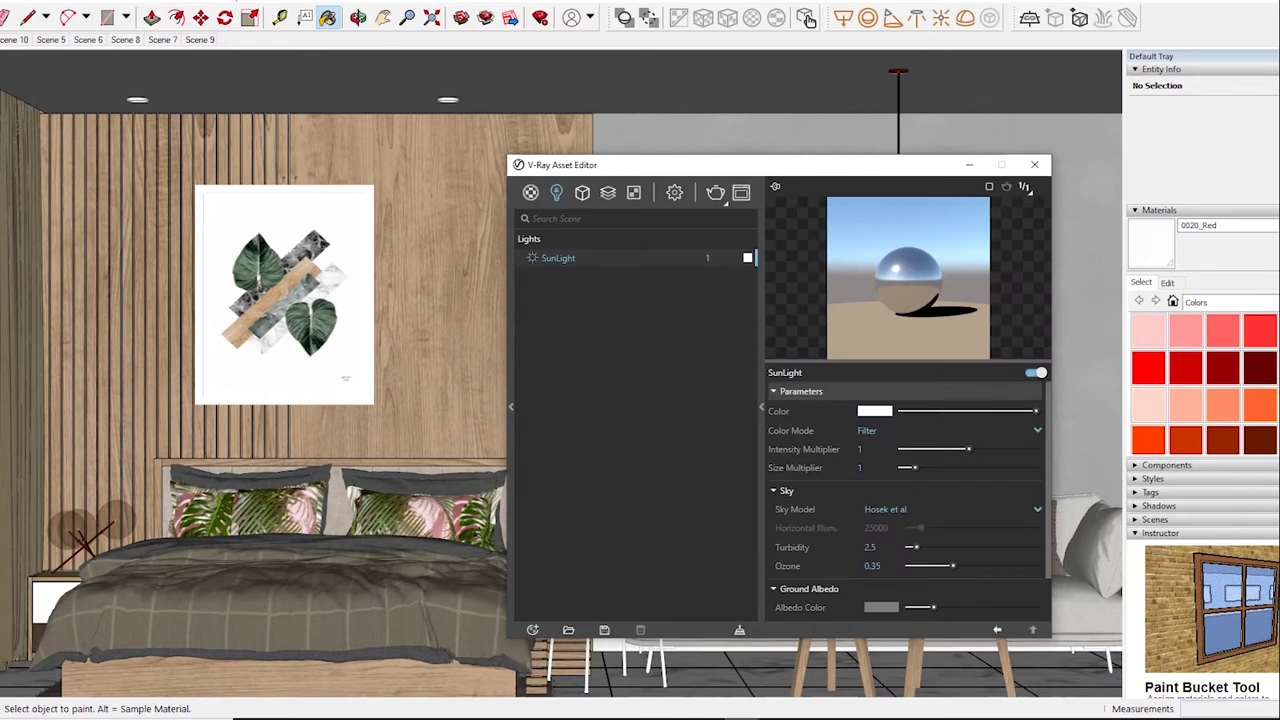
Step: Start a V-Ray IES light and jump to the D: drive in the profile browser
{"action": "left_click", "coordinate": [913, 95]}
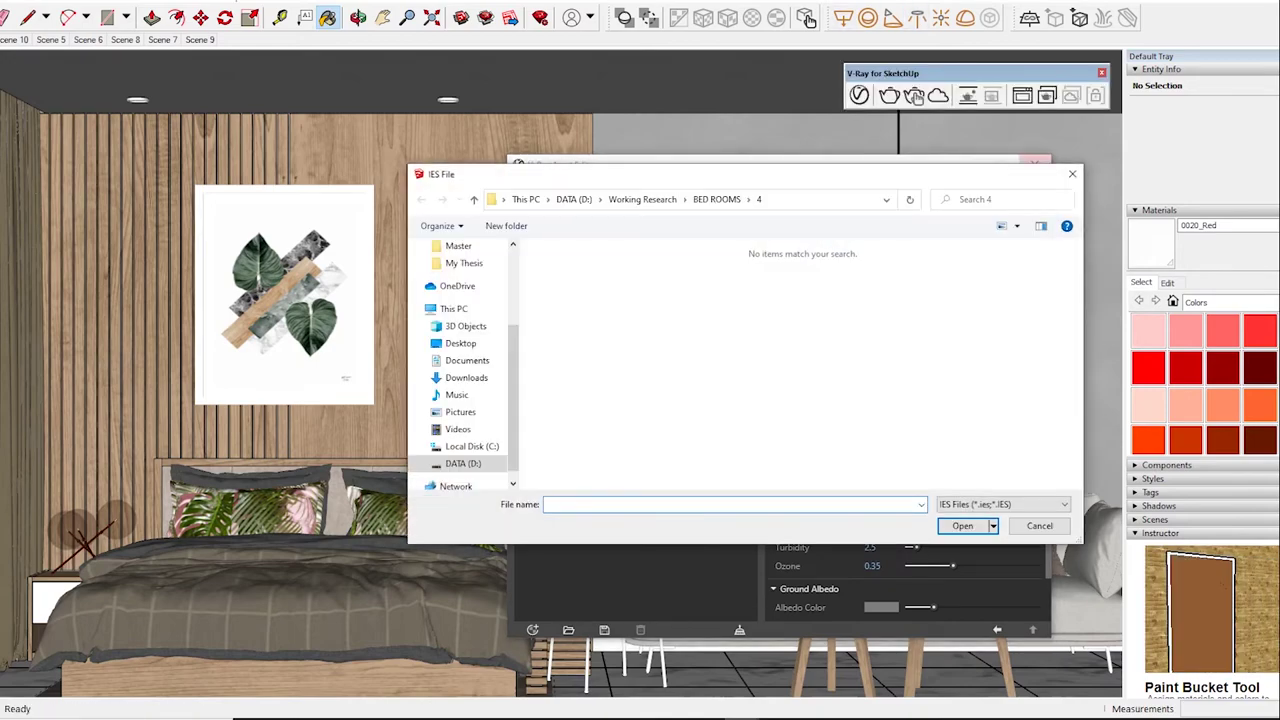
{"action": "key", "text": "Escape"}
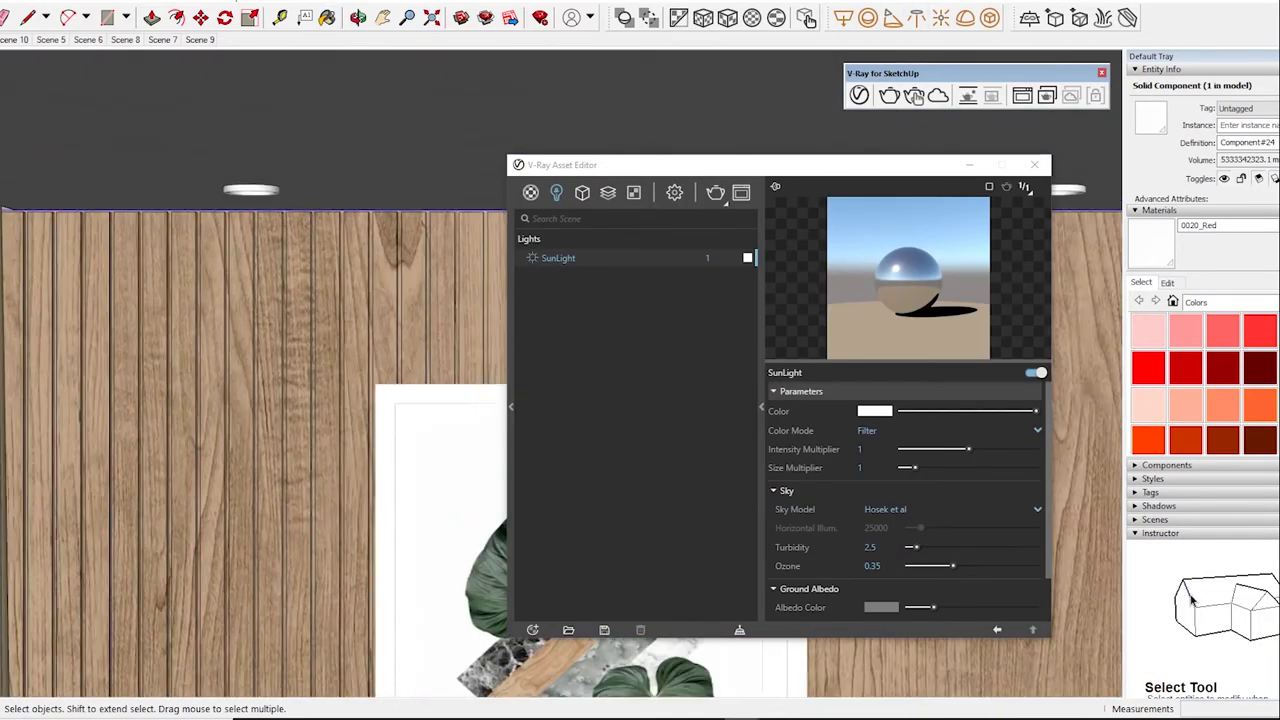
{"action": "key", "text": "ctrl+a"}
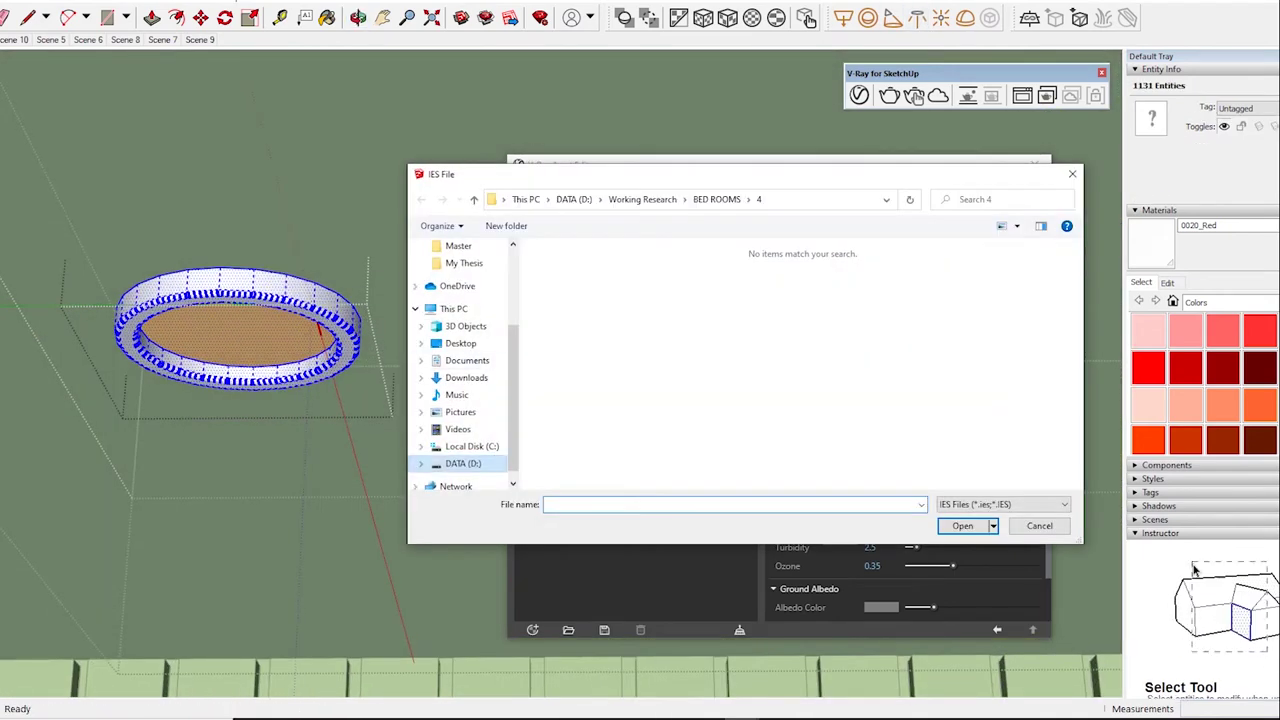
{"action": "type", "text": "D:"}
{"action": "key", "text": "Return"}
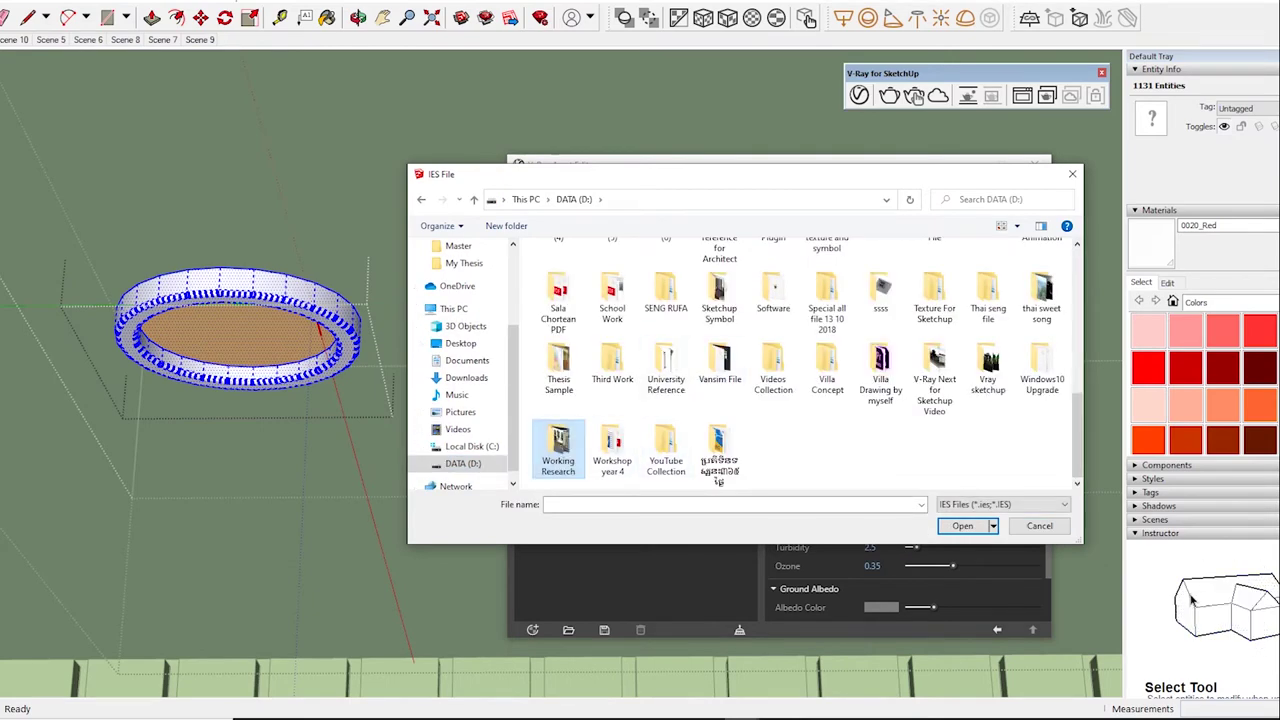
Step: Browse to Sketchup Vray Net\IES LIGHT\ies and load the 30.IES profile
{"action": "double_click", "coordinate": [1041, 270]}
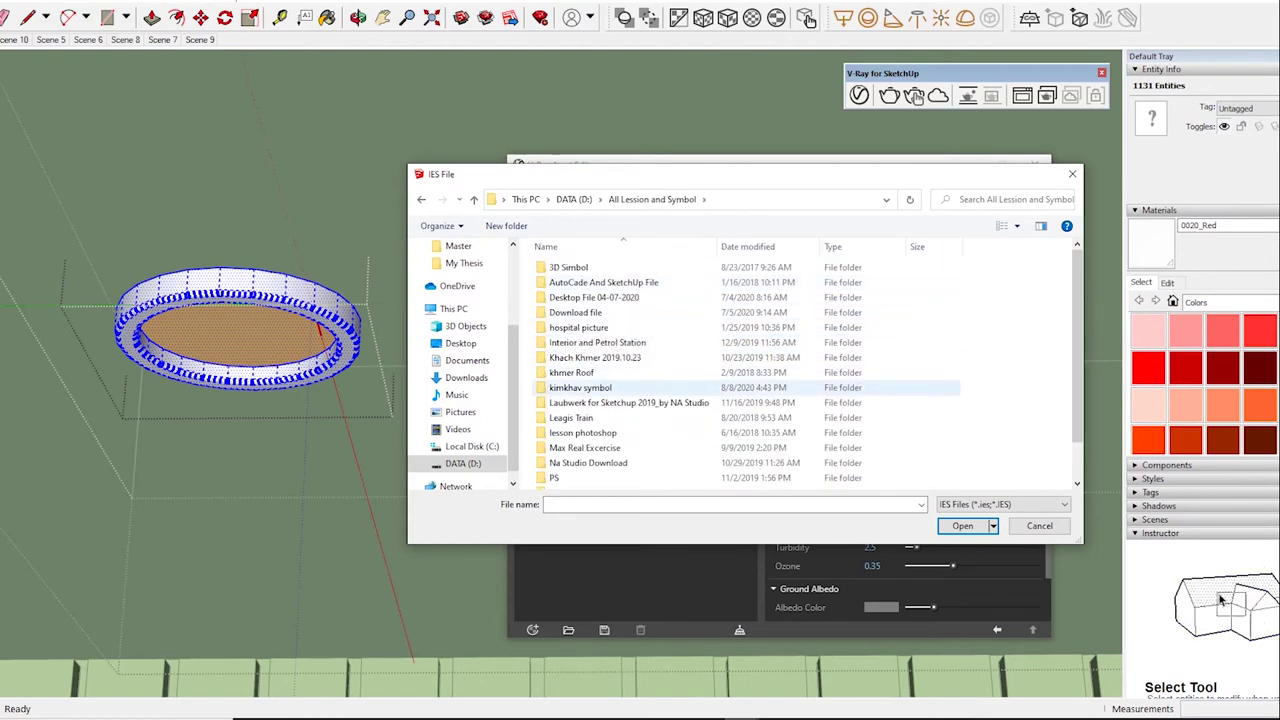
{"action": "scroll", "coordinate": [700, 455], "scroll_direction": "down", "scroll_amount": 2}
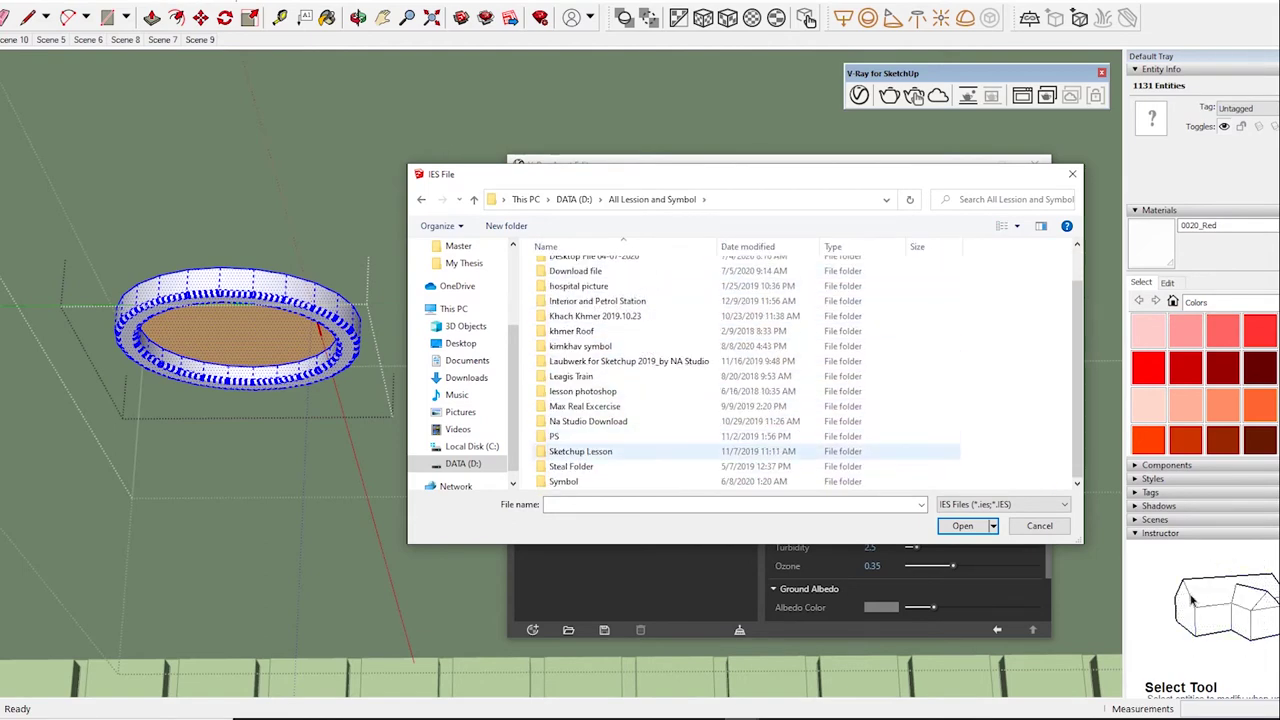
{"action": "double_click", "coordinate": [585, 449]}
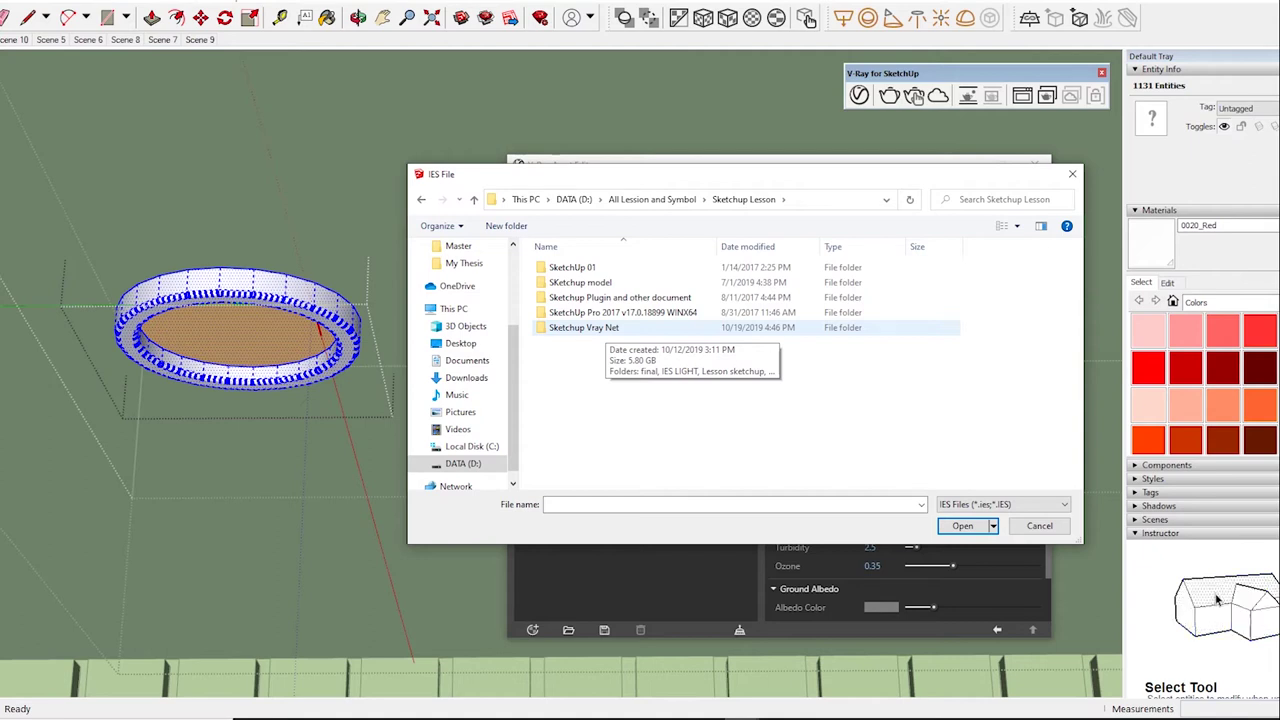
{"action": "double_click", "coordinate": [584, 327]}
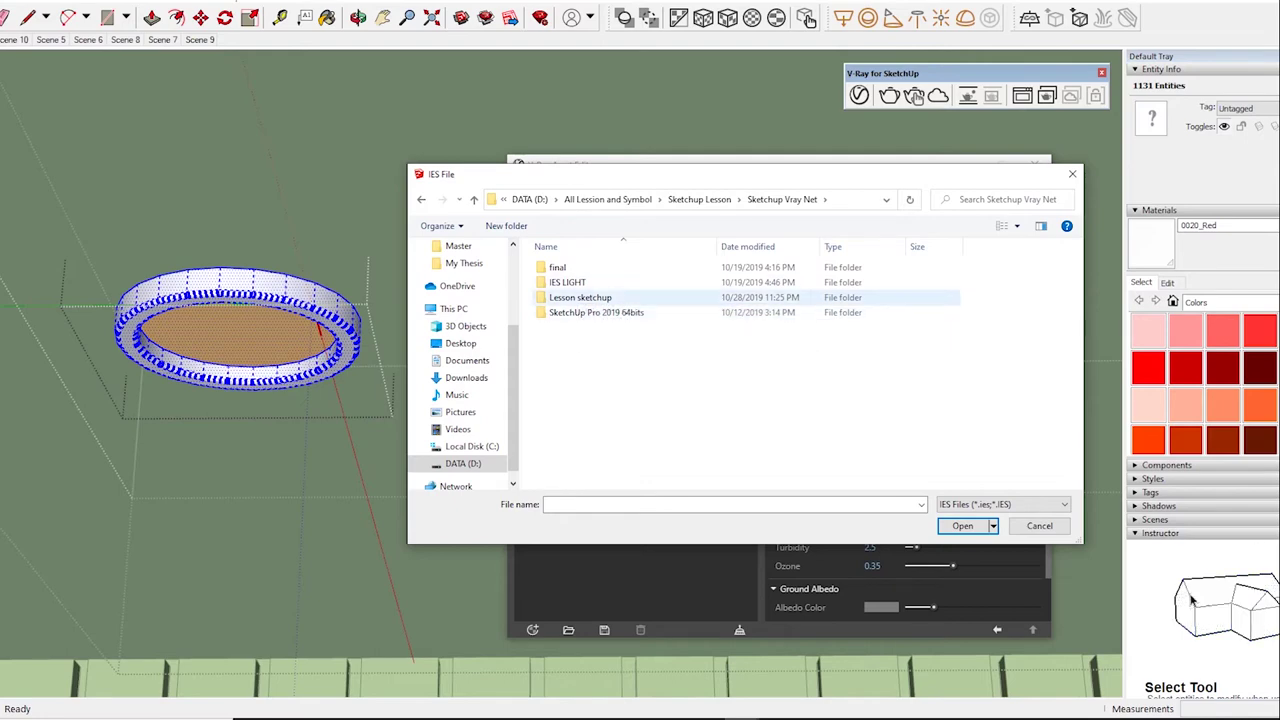
{"action": "double_click", "coordinate": [567, 282]}
{"action": "double_click", "coordinate": [554, 267]}
{"action": "scroll", "coordinate": [700, 400], "scroll_direction": "down", "scroll_amount": 5}
{"action": "left_click", "coordinate": [560, 481]}
{"action": "key", "text": "Return"}
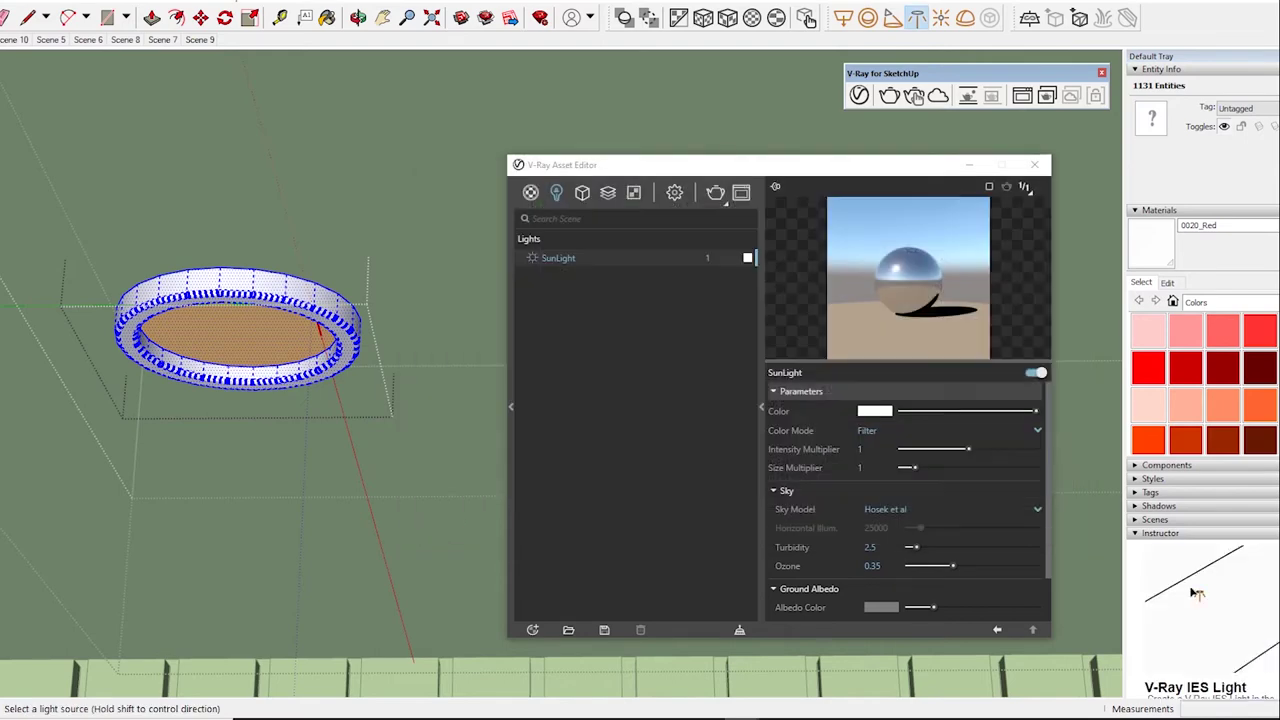
Step: Place the IES light under the ceiling fixture and set its intensity to 17000 lm
{"action": "left_click", "coordinate": [254, 346]}
{"action": "key", "text": "space"}
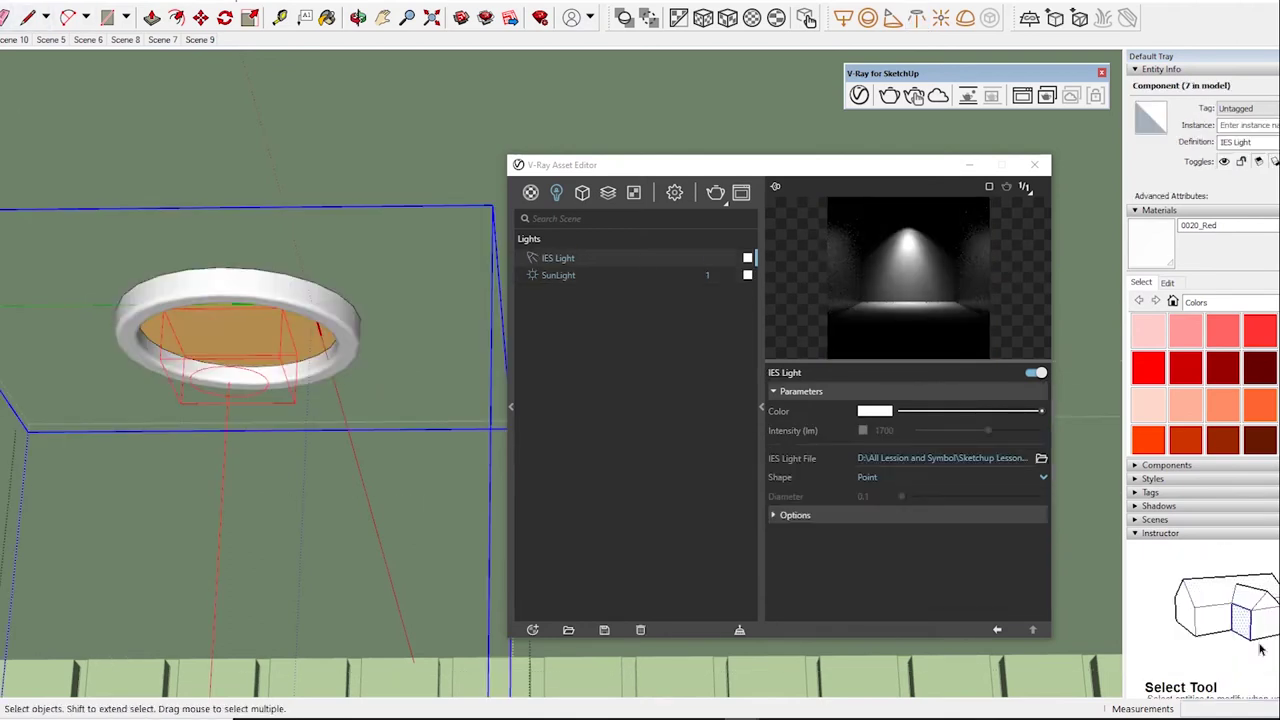
{"action": "type", "text": "0"}
{"action": "key", "text": "Return"}
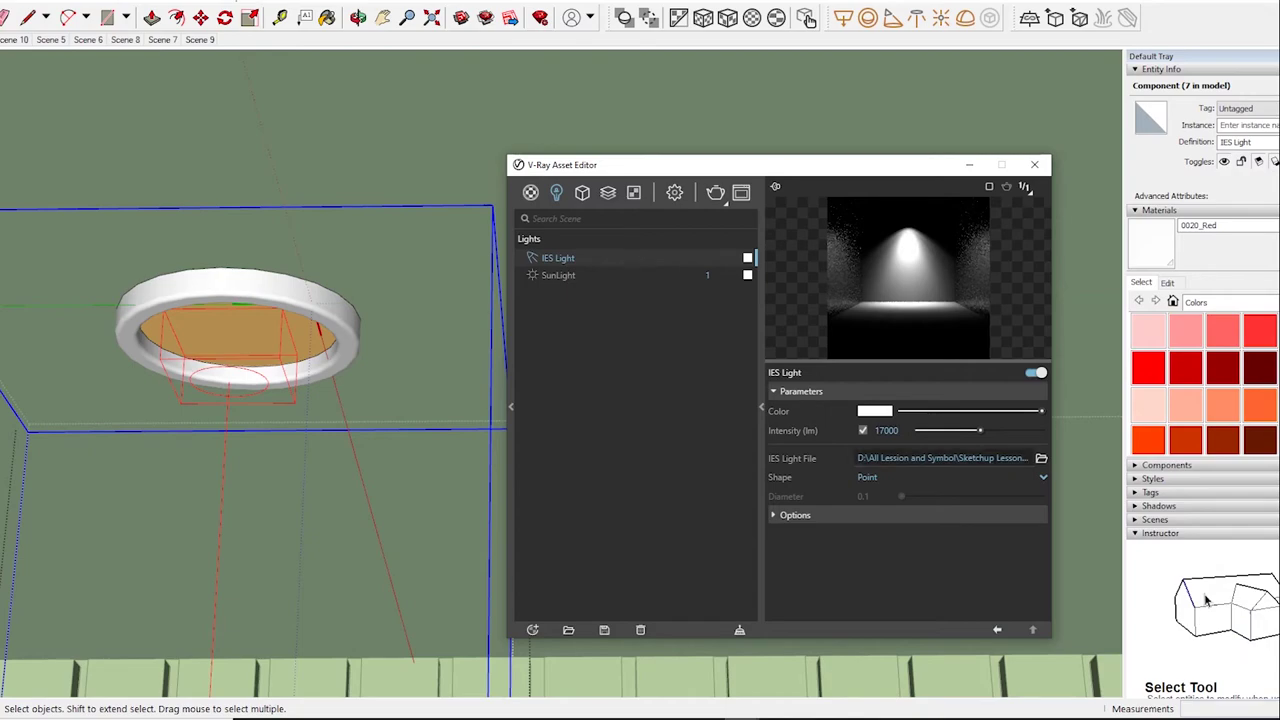
{"action": "middle_click_drag", "start_coordinate": [300, 450], "coordinate": [250, 450]}
Step: Look around the bedroom toward the chandelier, leaf poster and HOME poster
{"action": "key", "text": "Page_Down"}
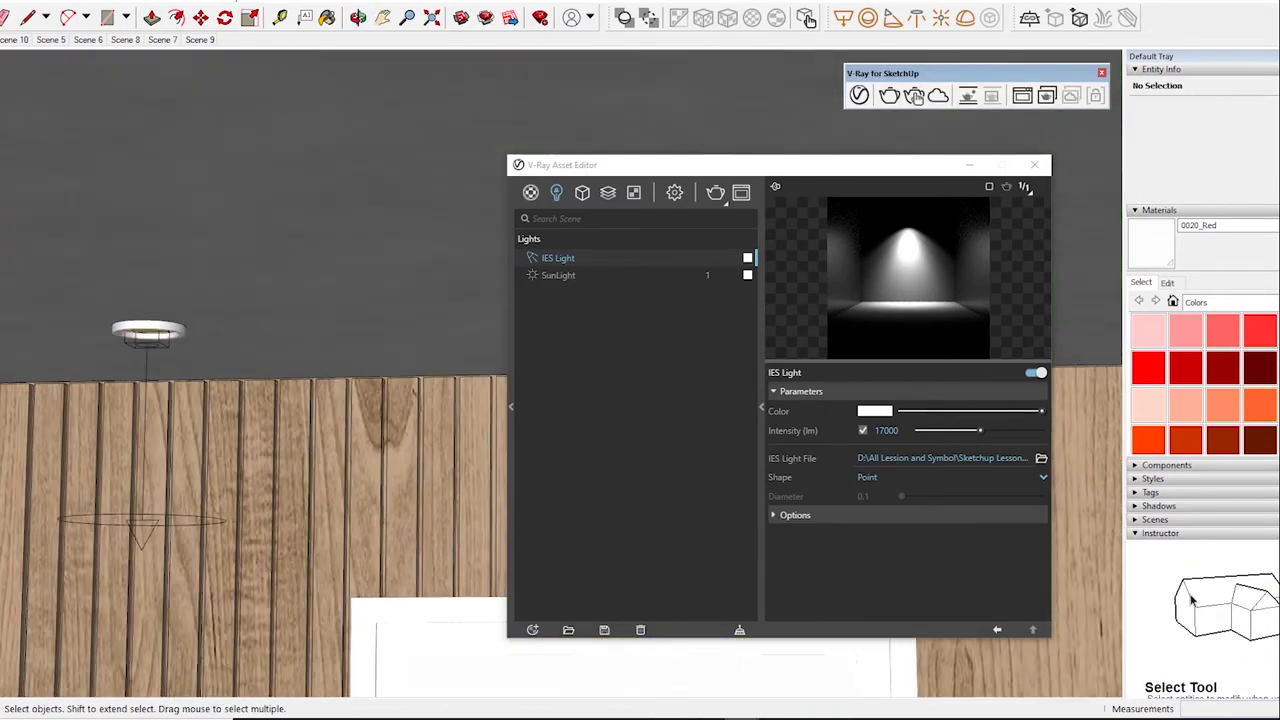
{"action": "middle_click_drag", "start_coordinate": [300, 450], "coordinate": [250, 400]}
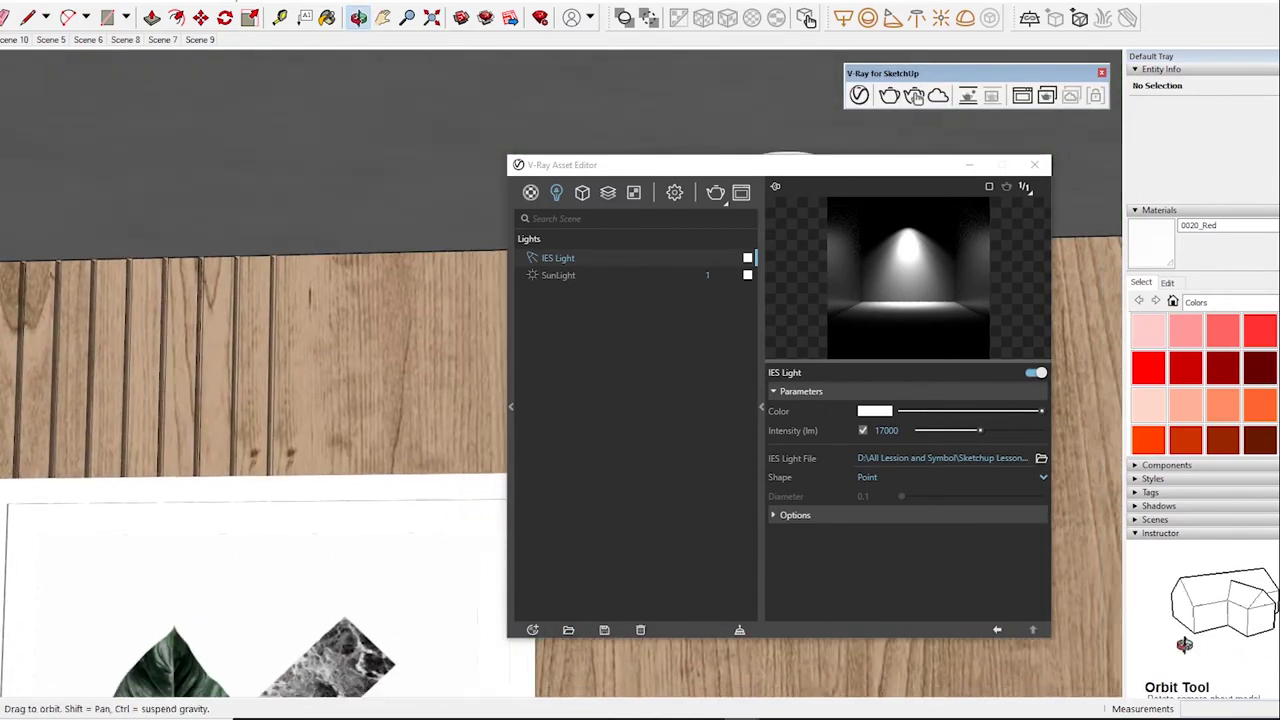
{"action": "key", "text": "Page_Down"}
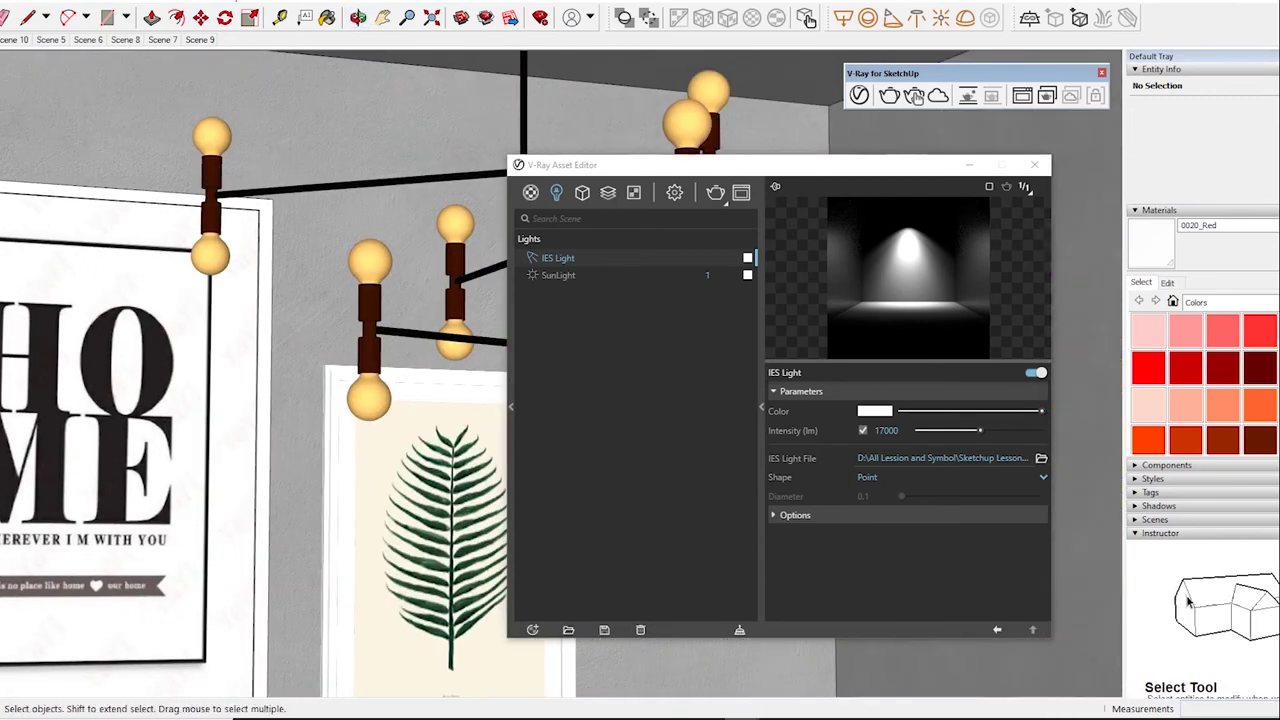
{"action": "middle_click_drag", "start_coordinate": [300, 400], "coordinate": [260, 380]}
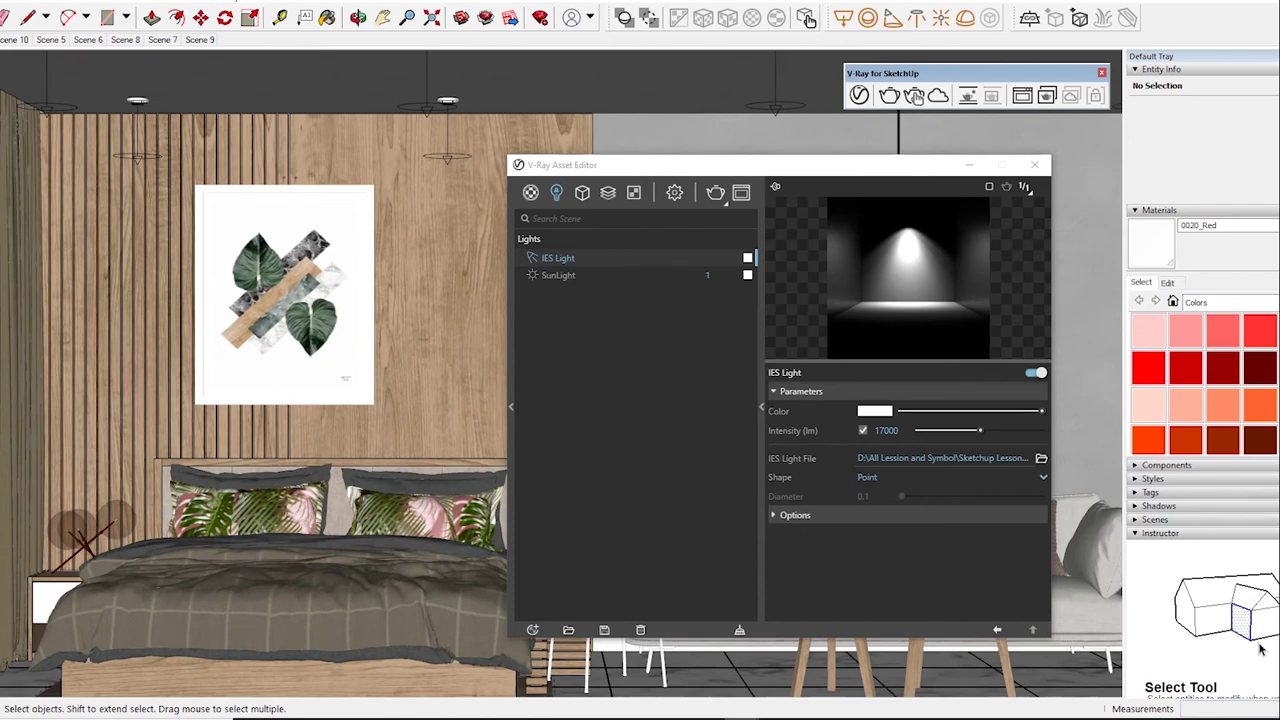
Step: Switch V-Ray to bucket rendering with a 0.01 noise limit
{"action": "left_click", "coordinate": [675, 192]}
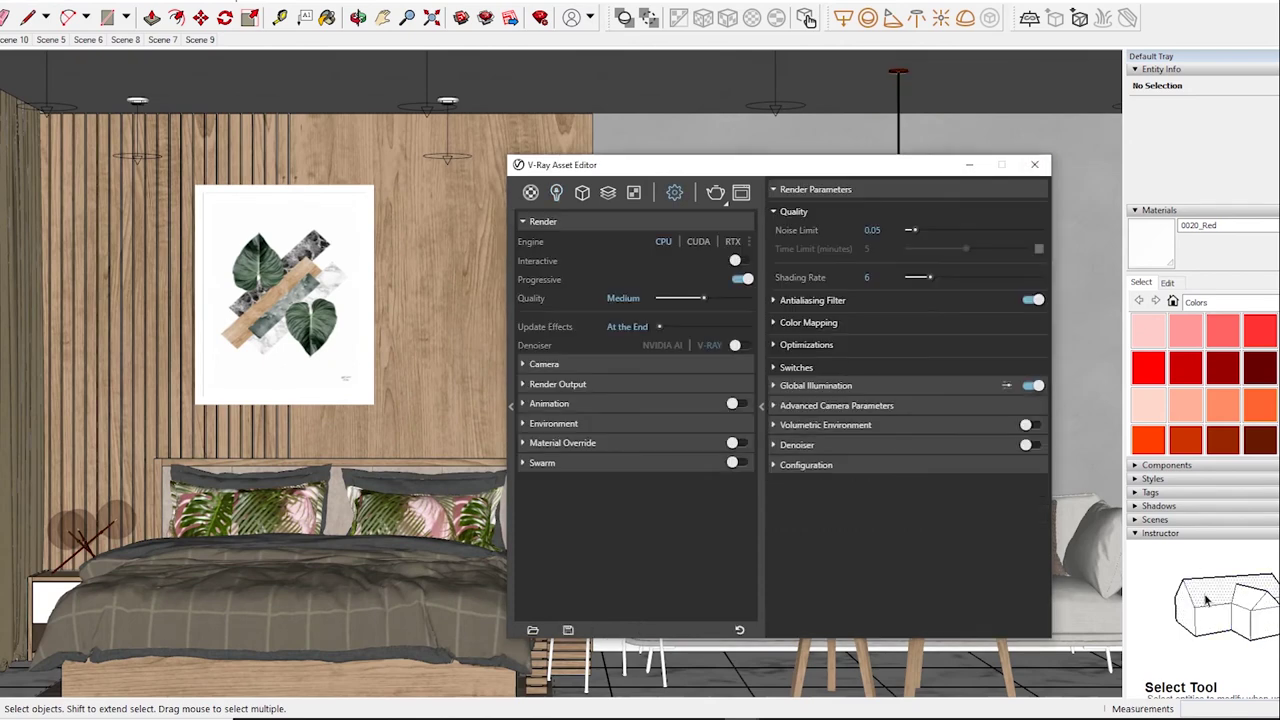
{"action": "left_click", "coordinate": [742, 279]}
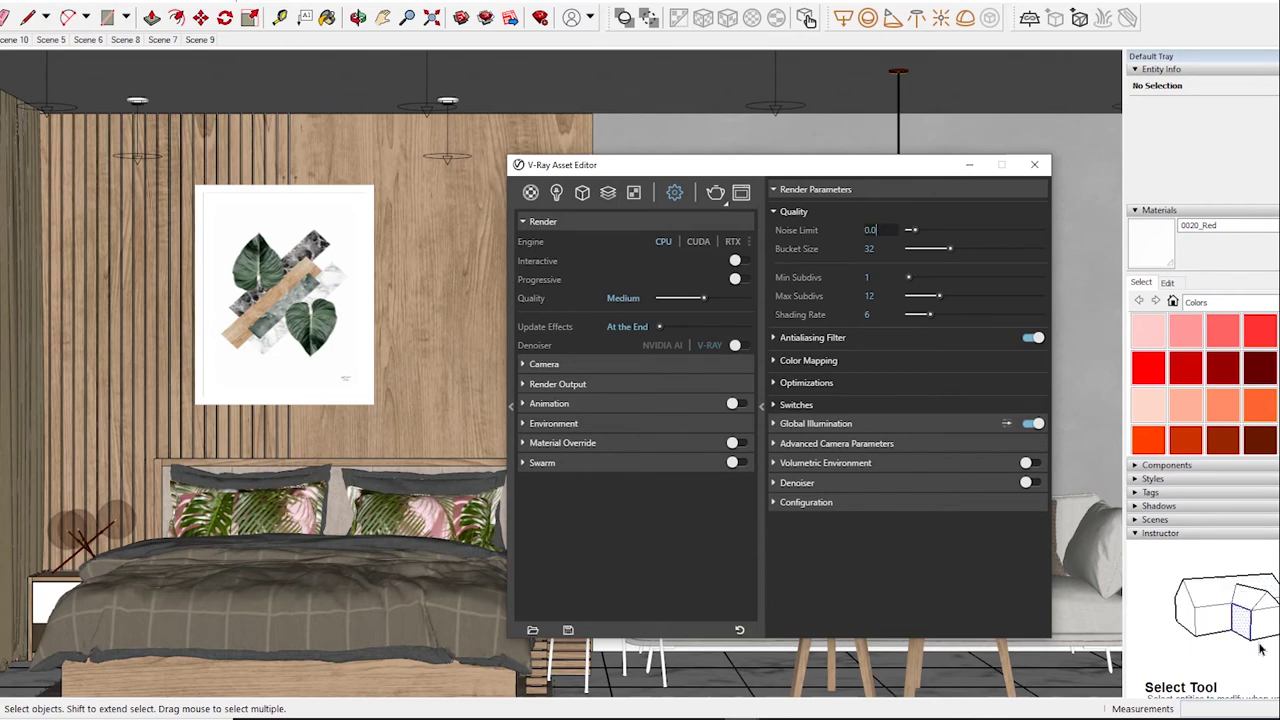
{"action": "type", "text": "1"}
{"action": "key", "text": "Return"}
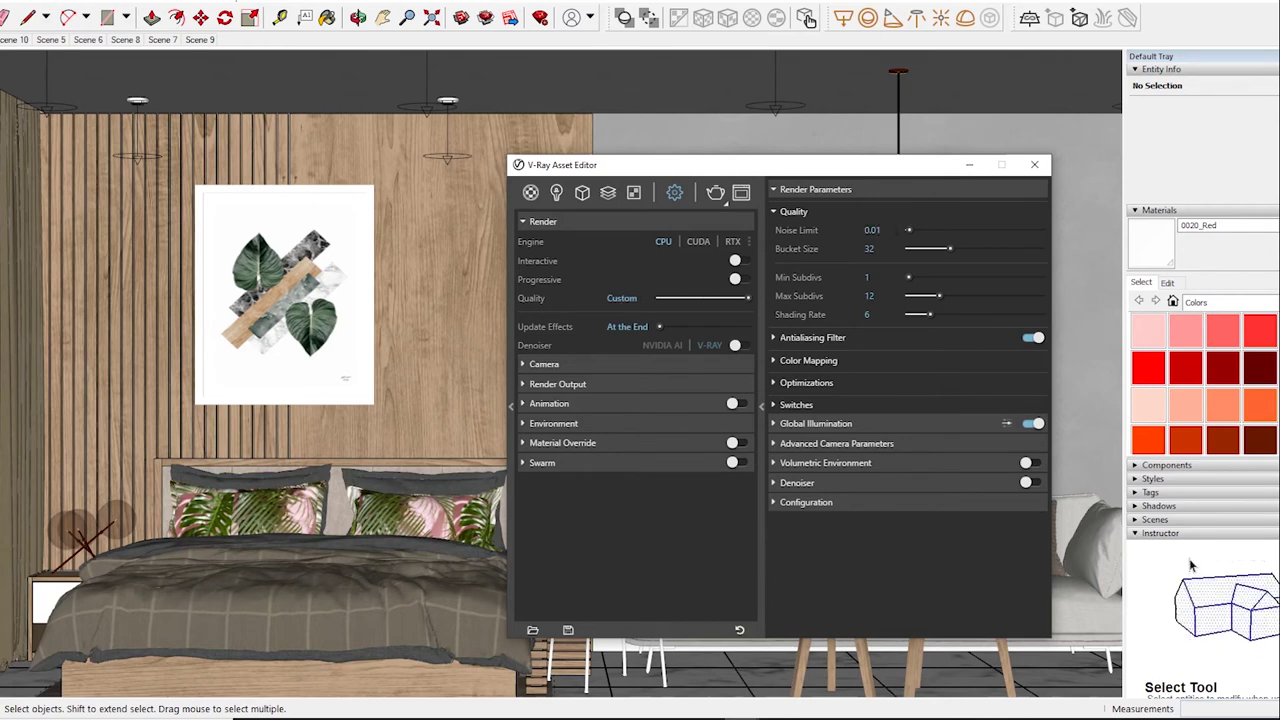
Step: Set the antialiasing filter to Triangle with size 1
{"action": "left_click", "coordinate": [773, 337]}
{"action": "left_click", "coordinate": [1043, 356]}
{"action": "left_click", "coordinate": [946, 455]}
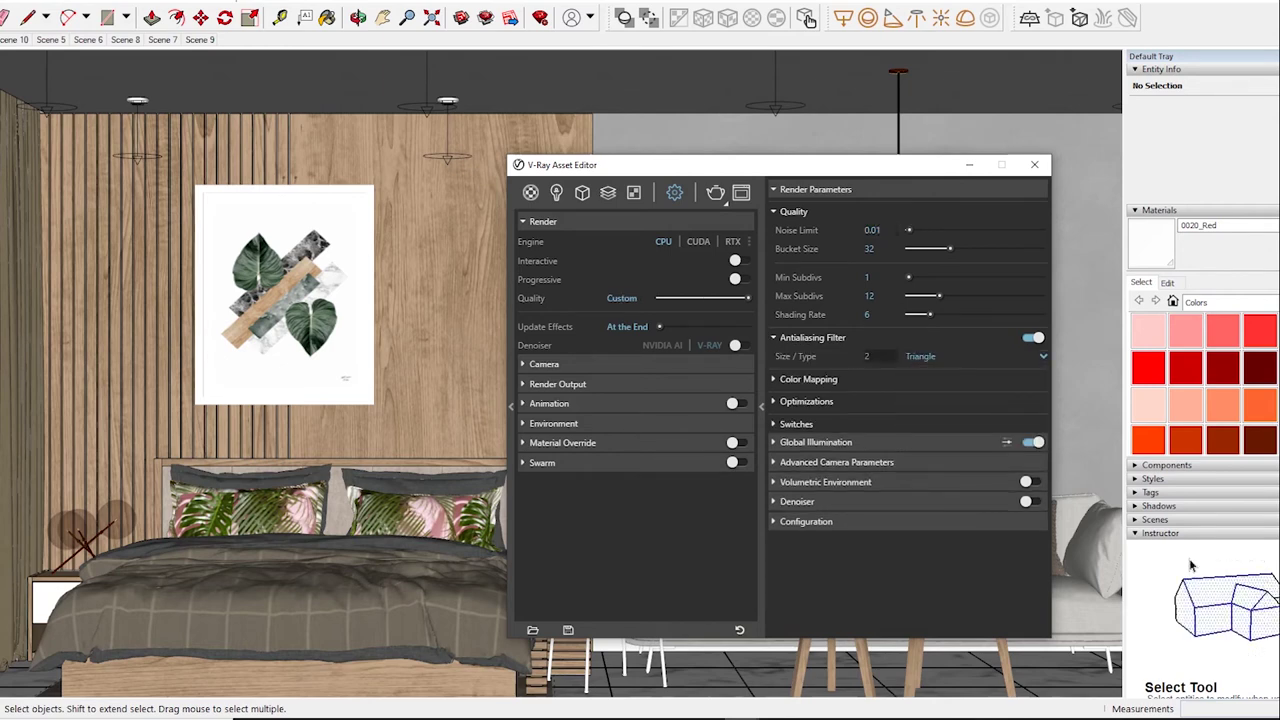
{"action": "key", "text": "BackSpace"}
{"action": "type", "text": "1"}
{"action": "key", "text": "Return"}
Step: Briefly expand and collapse the Color Mapping, Optimizations and Switches sections
{"action": "left_click", "coordinate": [808, 379]}
{"action": "left_click", "coordinate": [808, 379]}
{"action": "left_click", "coordinate": [806, 401]}
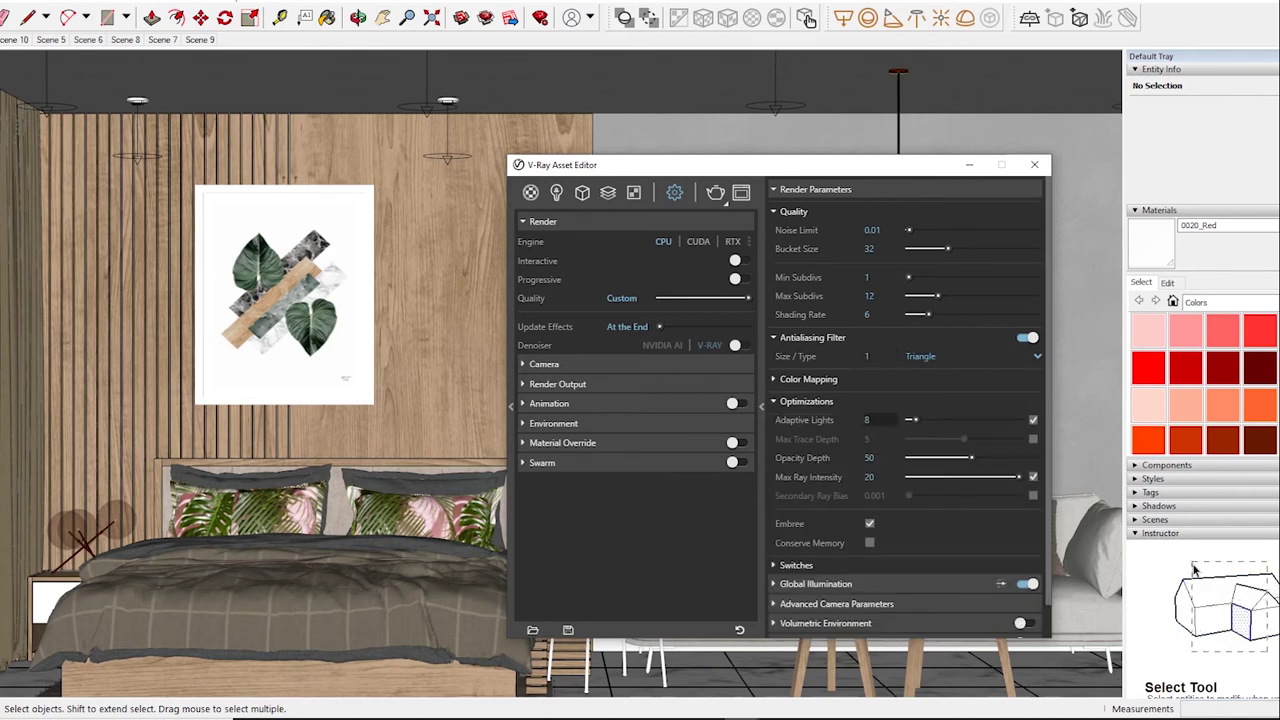
{"action": "left_click", "coordinate": [806, 401]}
{"action": "left_click", "coordinate": [796, 424]}
{"action": "left_click", "coordinate": [796, 424]}
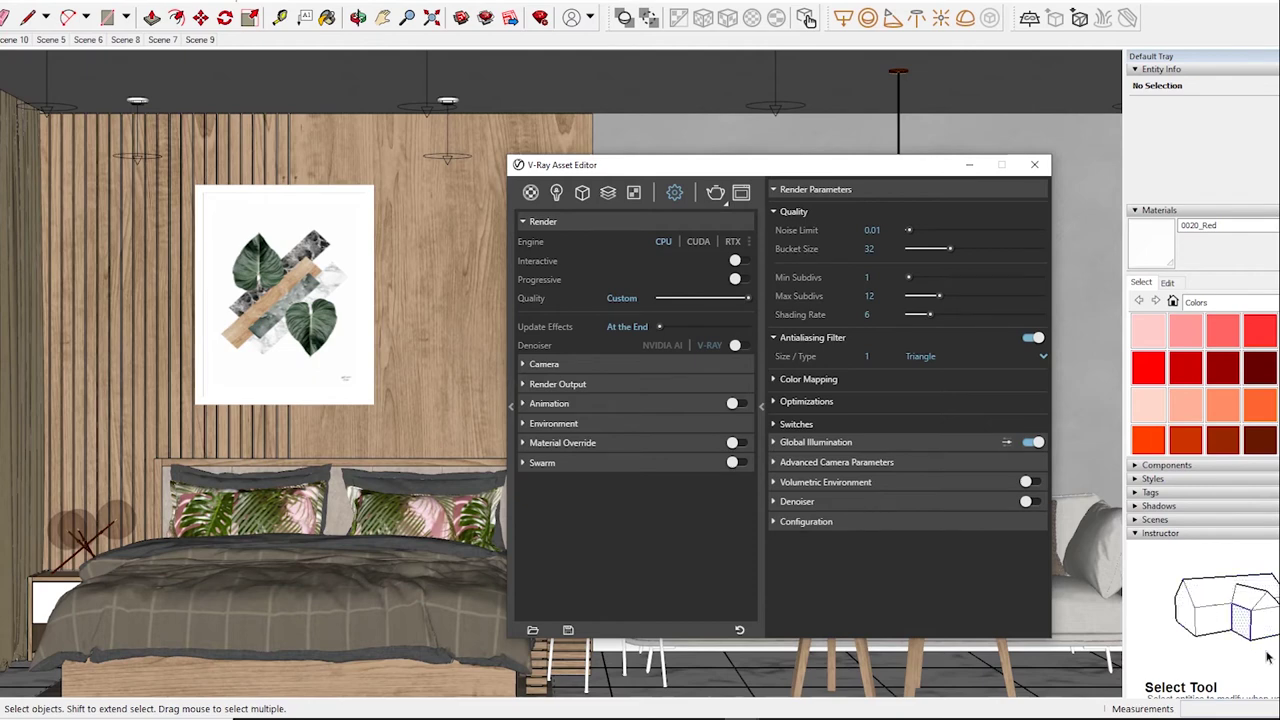
Step: Use Irradiance map primary GI with Subdivs 80 and Interpolation 50
{"action": "left_click_drag", "start_coordinate": [950, 165], "coordinate": [880, 105]}
{"action": "left_click", "coordinate": [745, 382]}
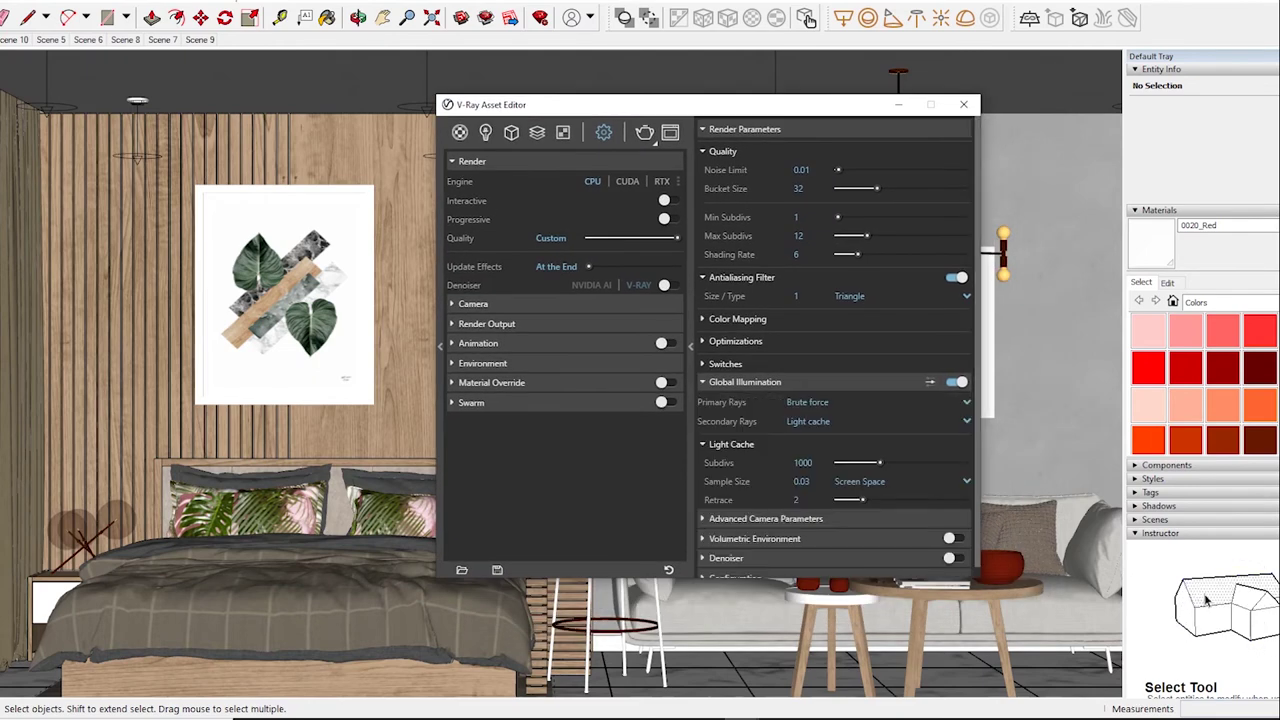
{"action": "left_click", "coordinate": [850, 402]}
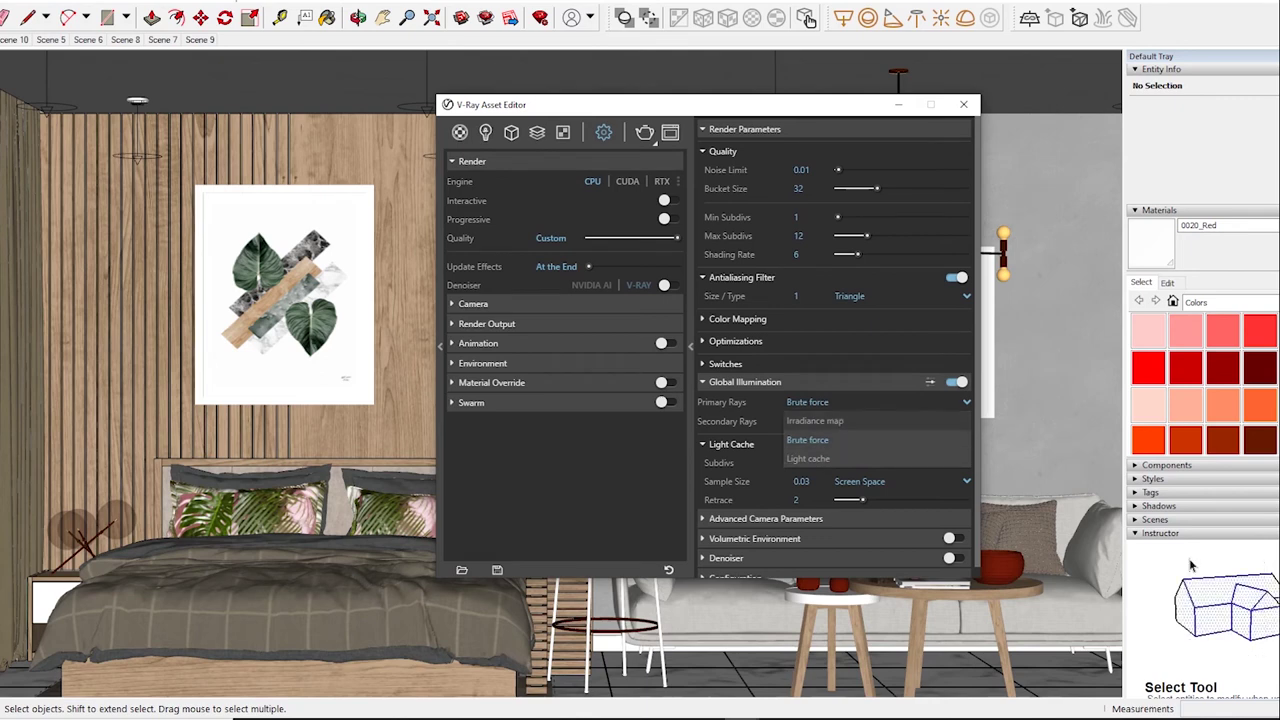
{"action": "left_click", "coordinate": [815, 440]}
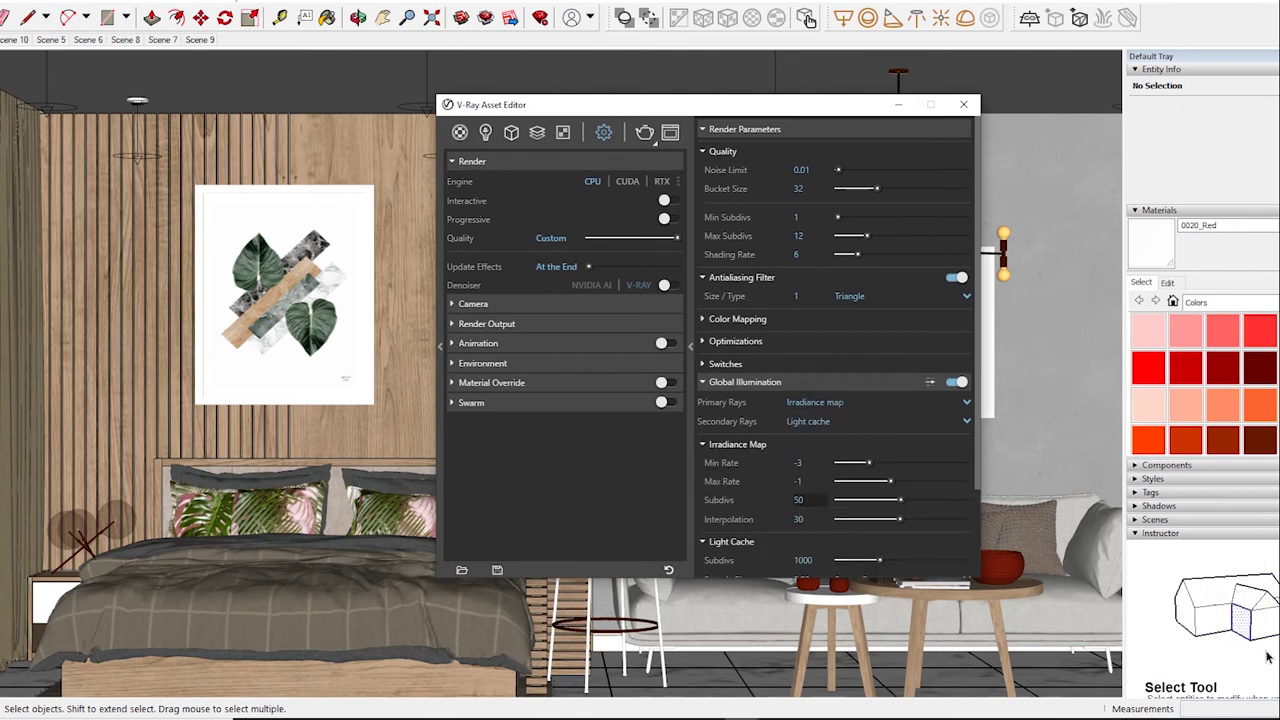
{"action": "type", "text": "80"}
{"action": "key", "text": "Tab"}
{"action": "type", "text": "50"}
{"action": "key", "text": "Return"}
Step: Set the camera exposure value to 11
{"action": "scroll", "coordinate": [810, 450], "scroll_direction": "down", "scroll_amount": 3}
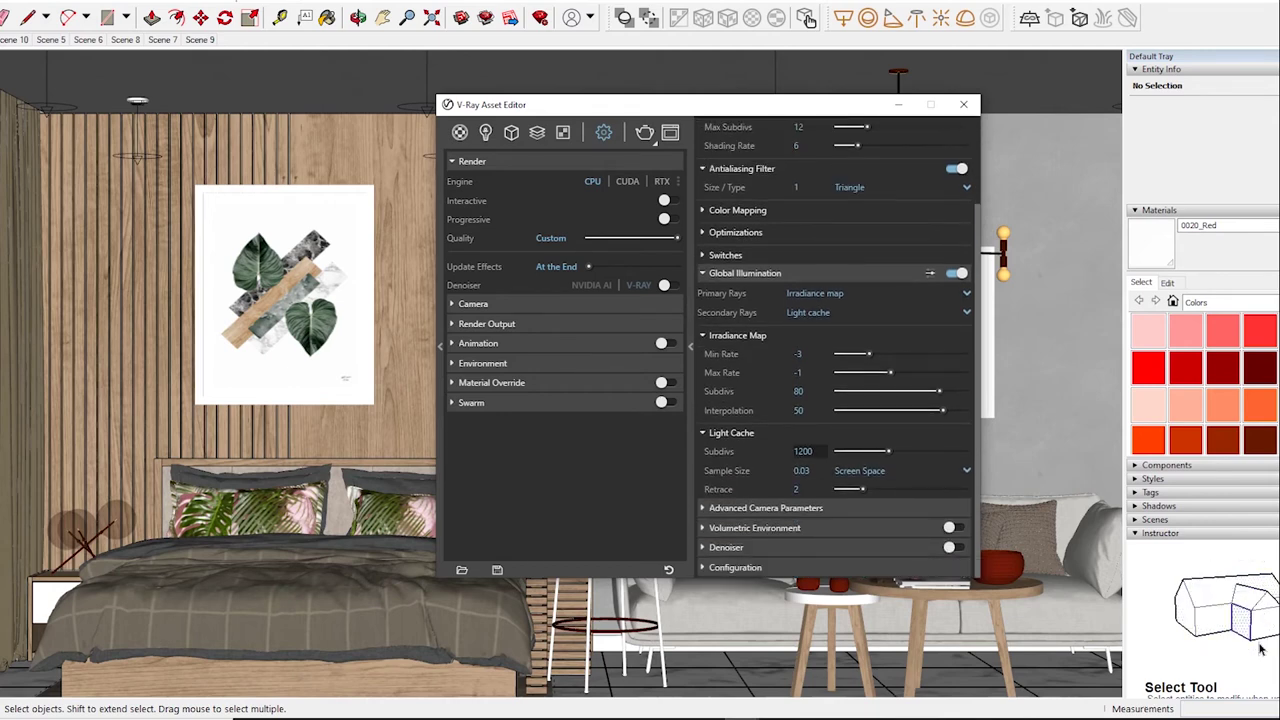
{"action": "left_click", "coordinate": [473, 303]}
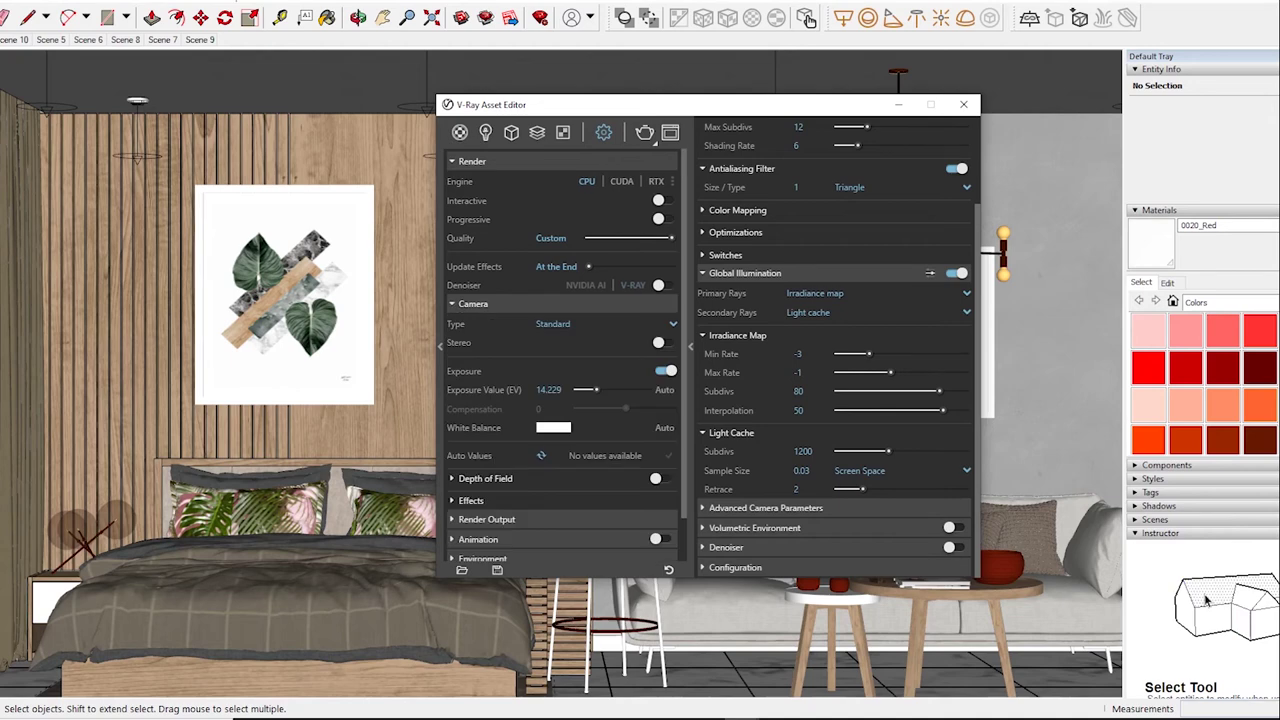
{"action": "double_click", "coordinate": [549, 389]}
{"action": "type", "text": "11"}
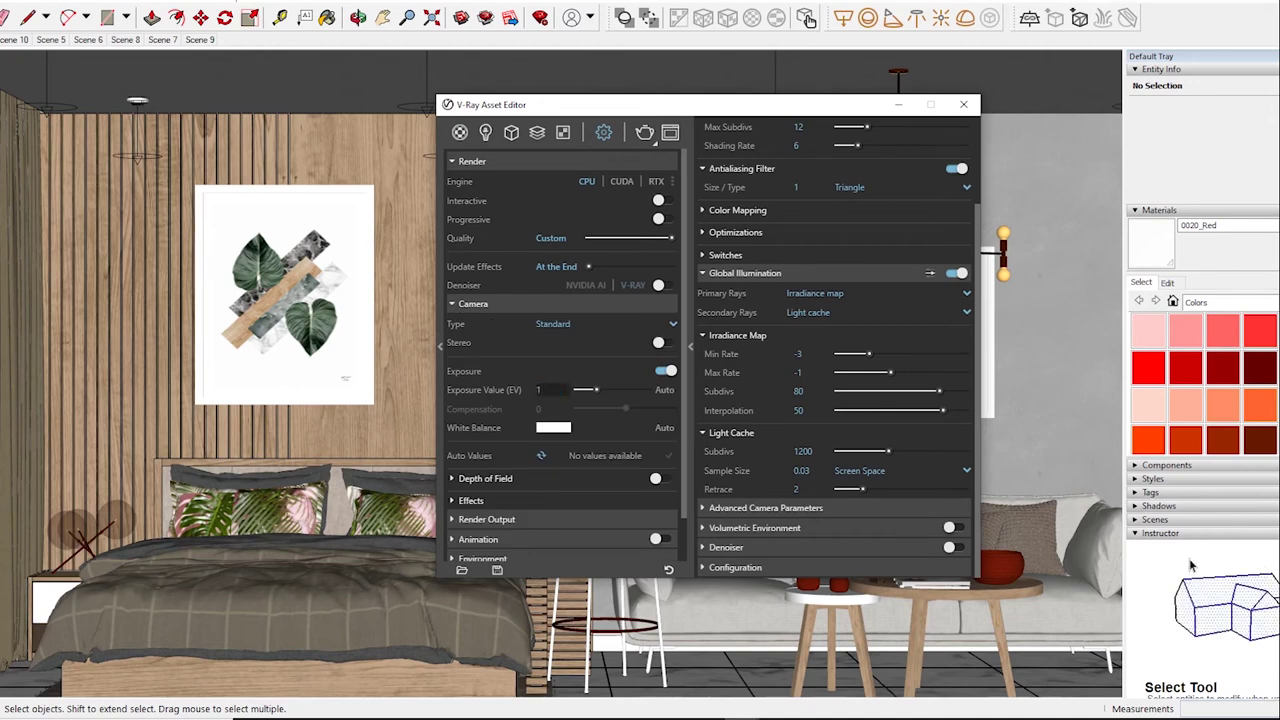
Step: Enable the GI environment override in the Environment settings
{"action": "left_click", "coordinate": [486, 519]}
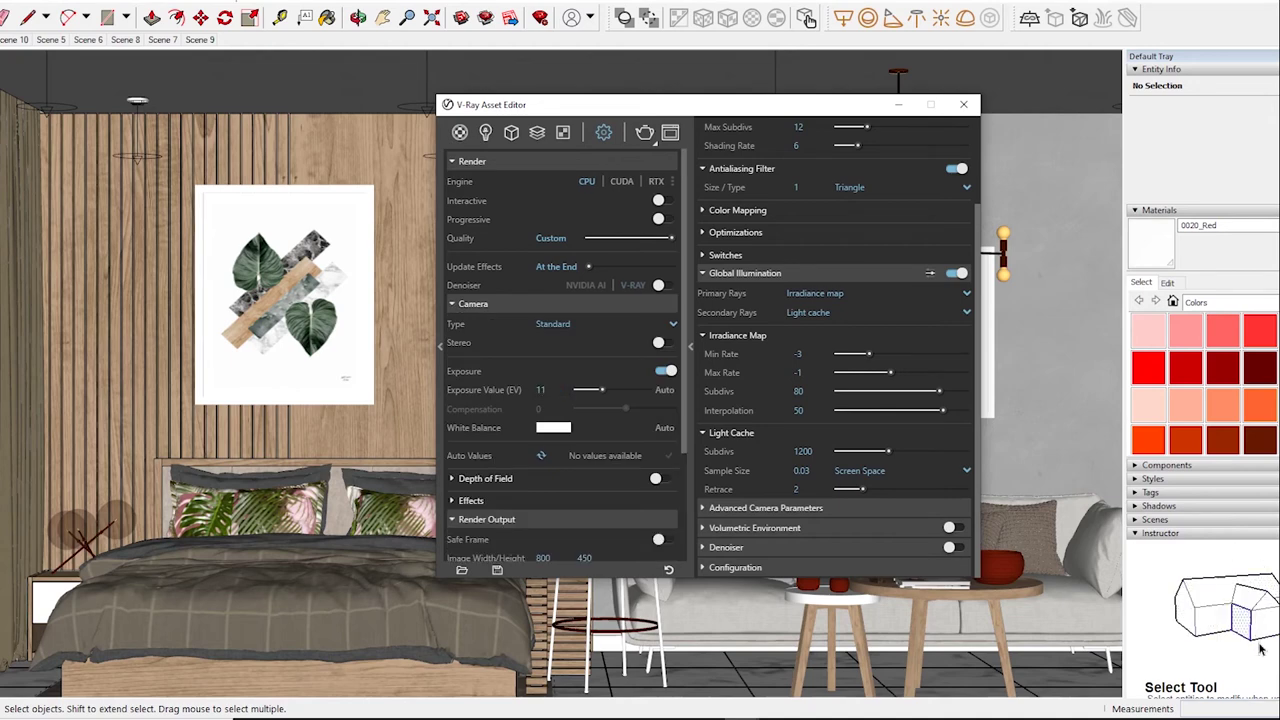
{"action": "scroll", "coordinate": [560, 450], "scroll_direction": "down", "scroll_amount": 2}
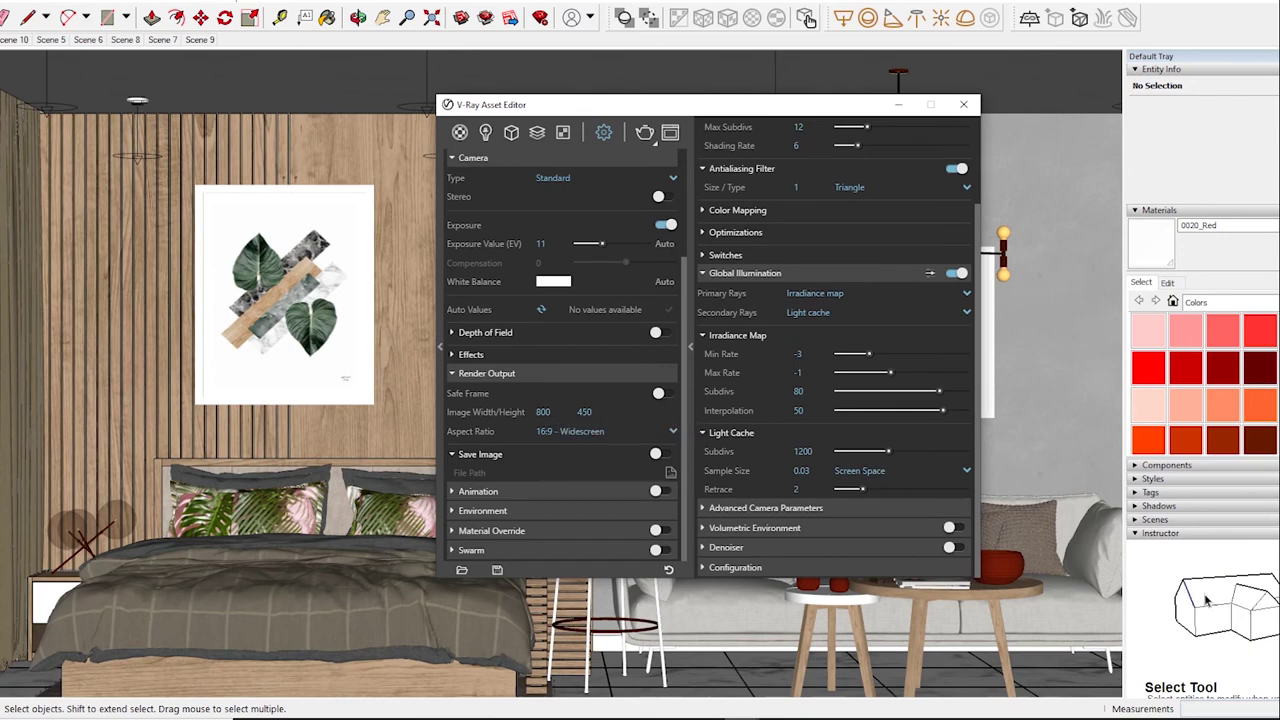
{"action": "left_click", "coordinate": [478, 491]}
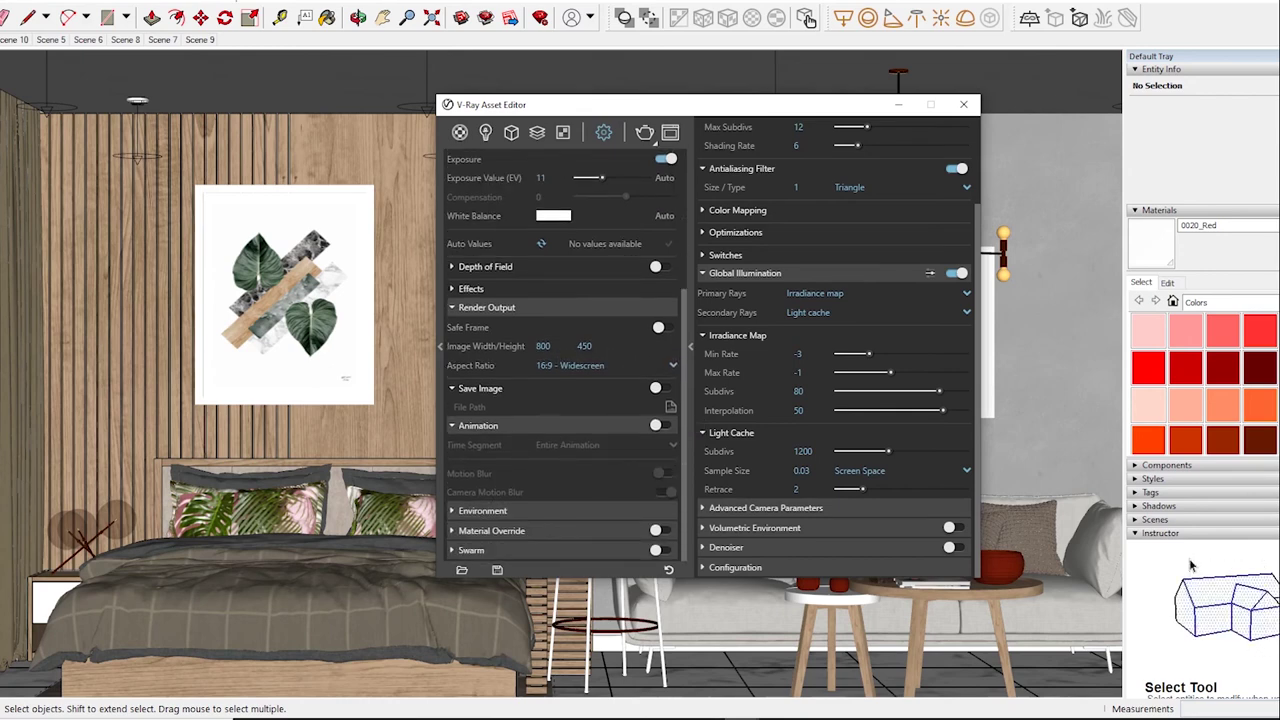
{"action": "left_click", "coordinate": [486, 307]}
{"action": "left_click", "coordinate": [478, 388]}
{"action": "left_click", "coordinate": [483, 407]}
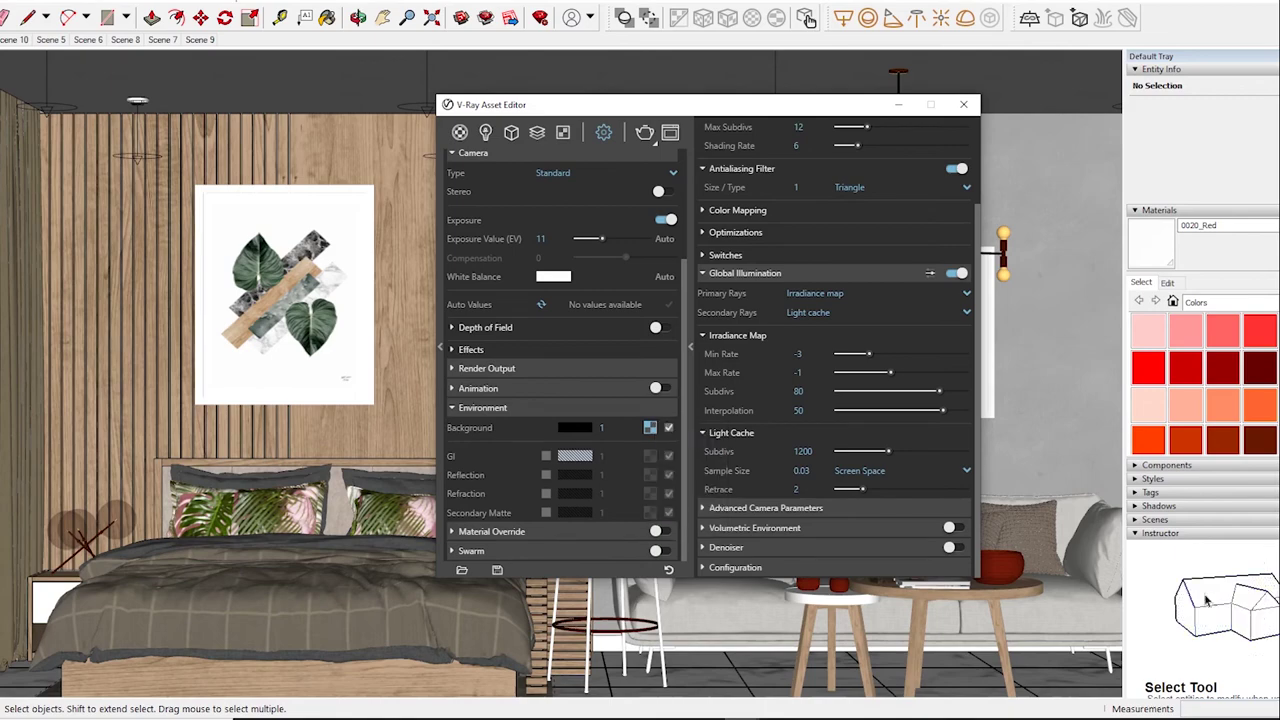
{"action": "left_click", "coordinate": [546, 455]}
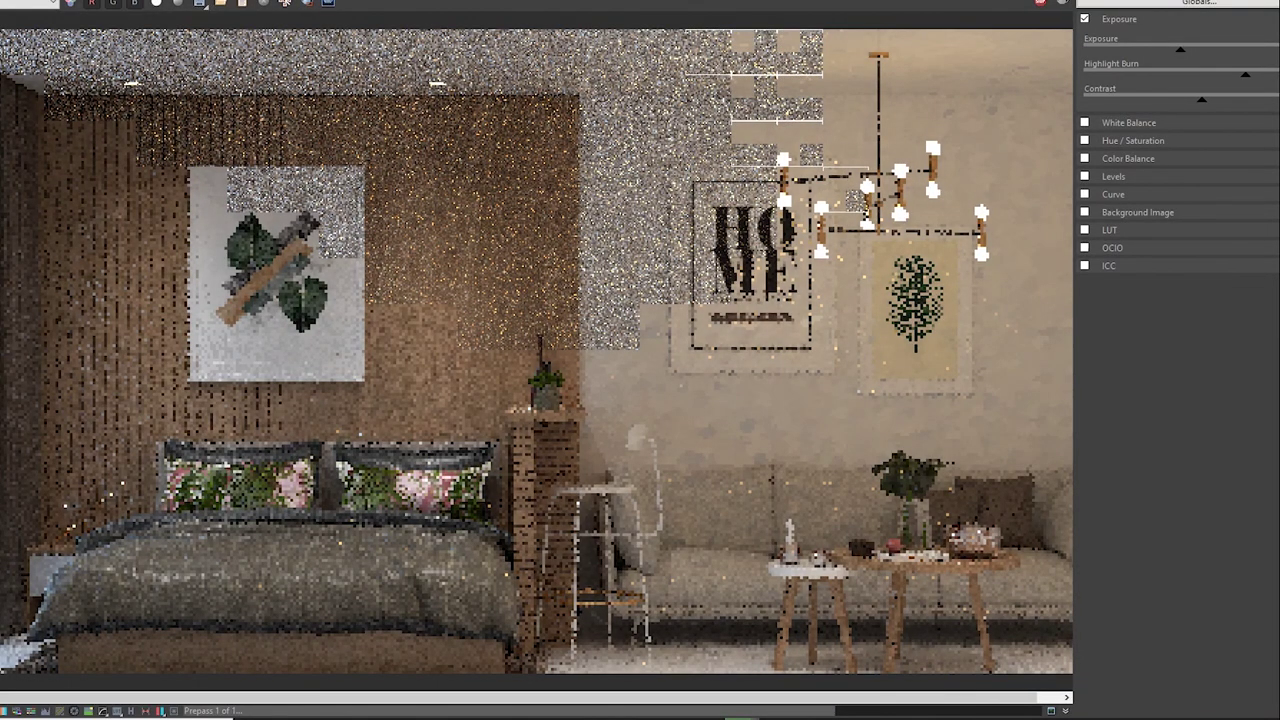
Step: Keep White Balance off, enable Curve, and bend the curve point upward to brighten
{"action": "left_click", "coordinate": [1084, 122]}
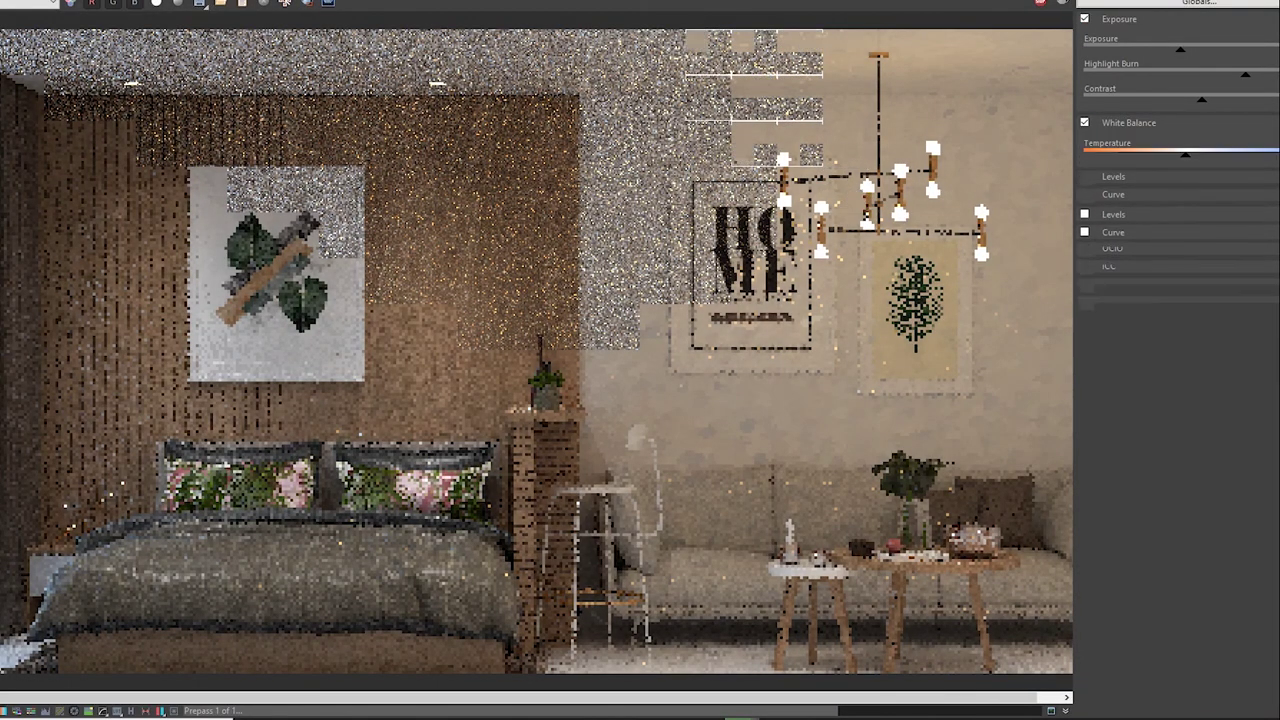
{"action": "left_click", "coordinate": [1084, 122]}
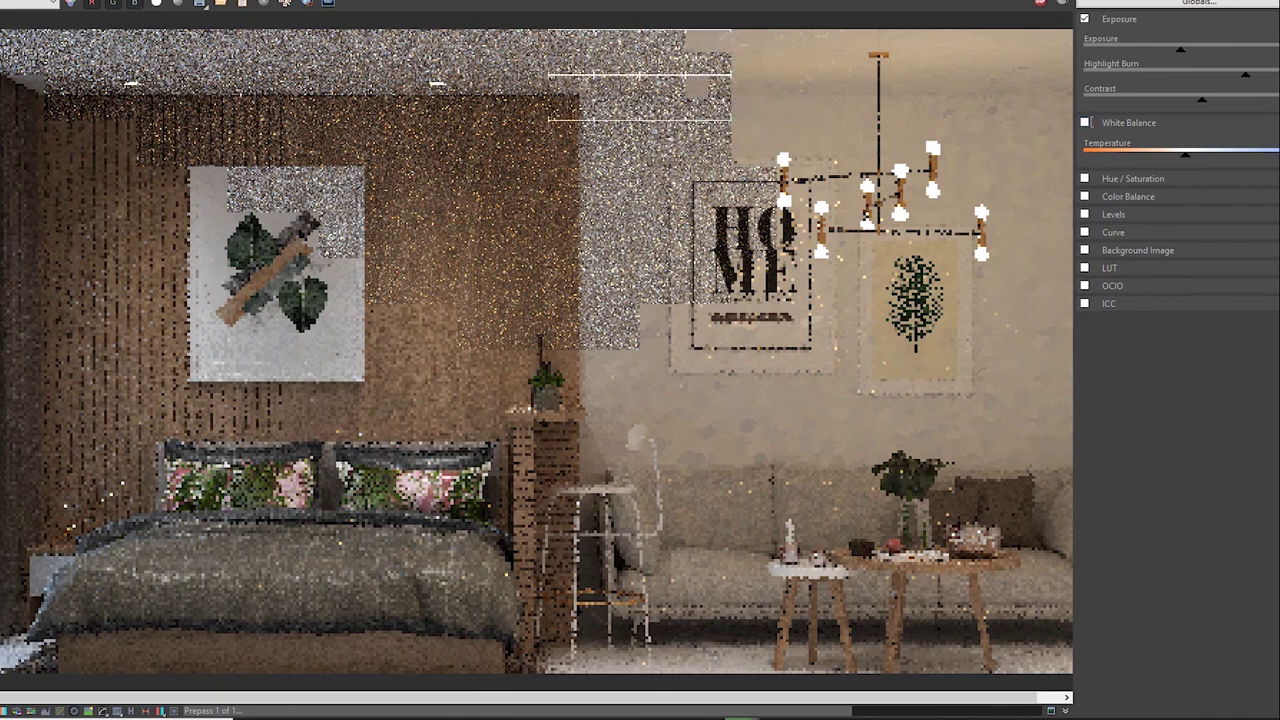
{"action": "left_click", "coordinate": [1085, 232]}
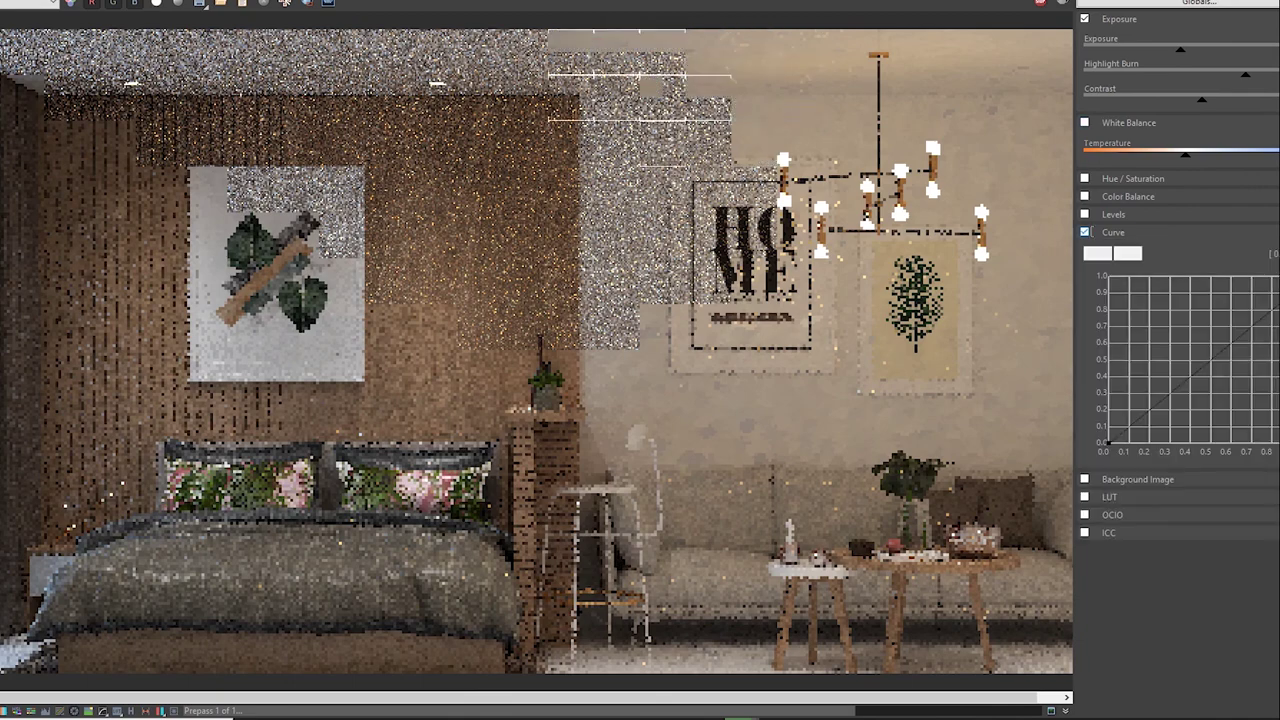
{"action": "mouse_move", "coordinate": [1212, 355]}
{"action": "left_mouse_down"}
{"action": "mouse_move", "coordinate": [1212, 300]}
{"action": "mouse_move", "coordinate": [1171, 386]}
{"action": "mouse_move", "coordinate": [1179, 357]}
{"action": "left_mouse_up"}
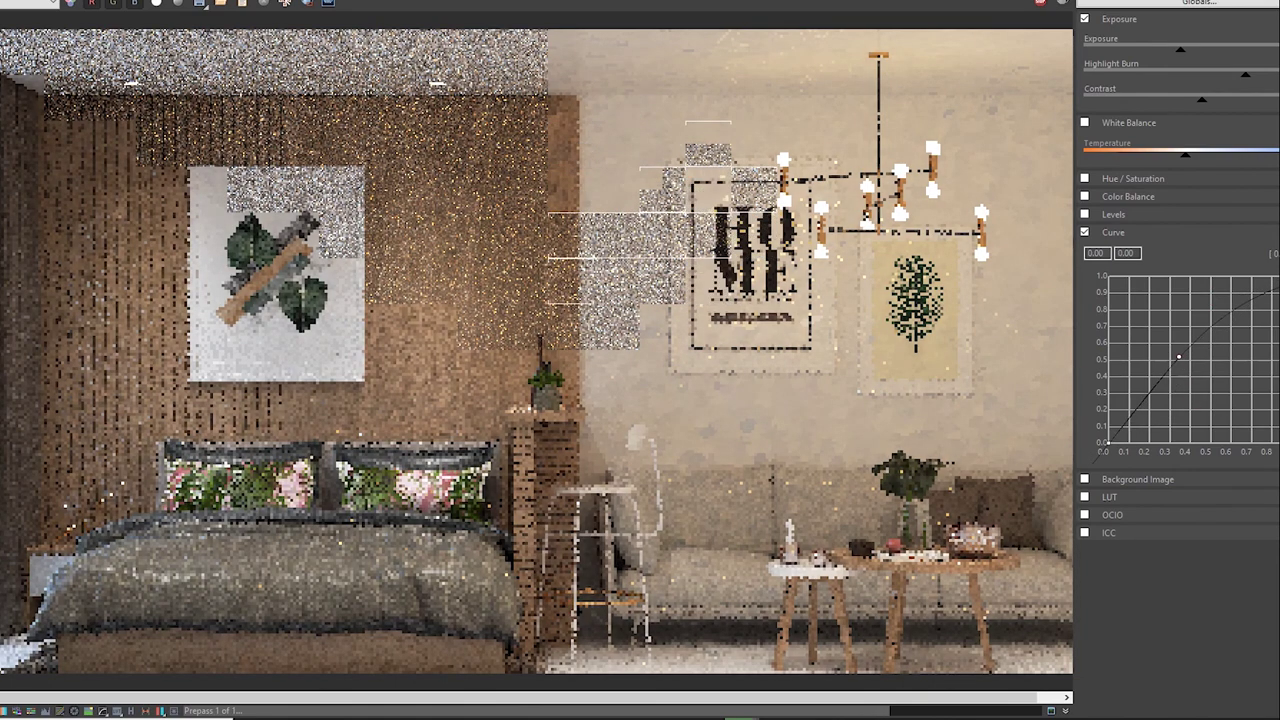
{"action": "left_click_drag", "start_coordinate": [1179, 357], "coordinate": [1178, 348]}
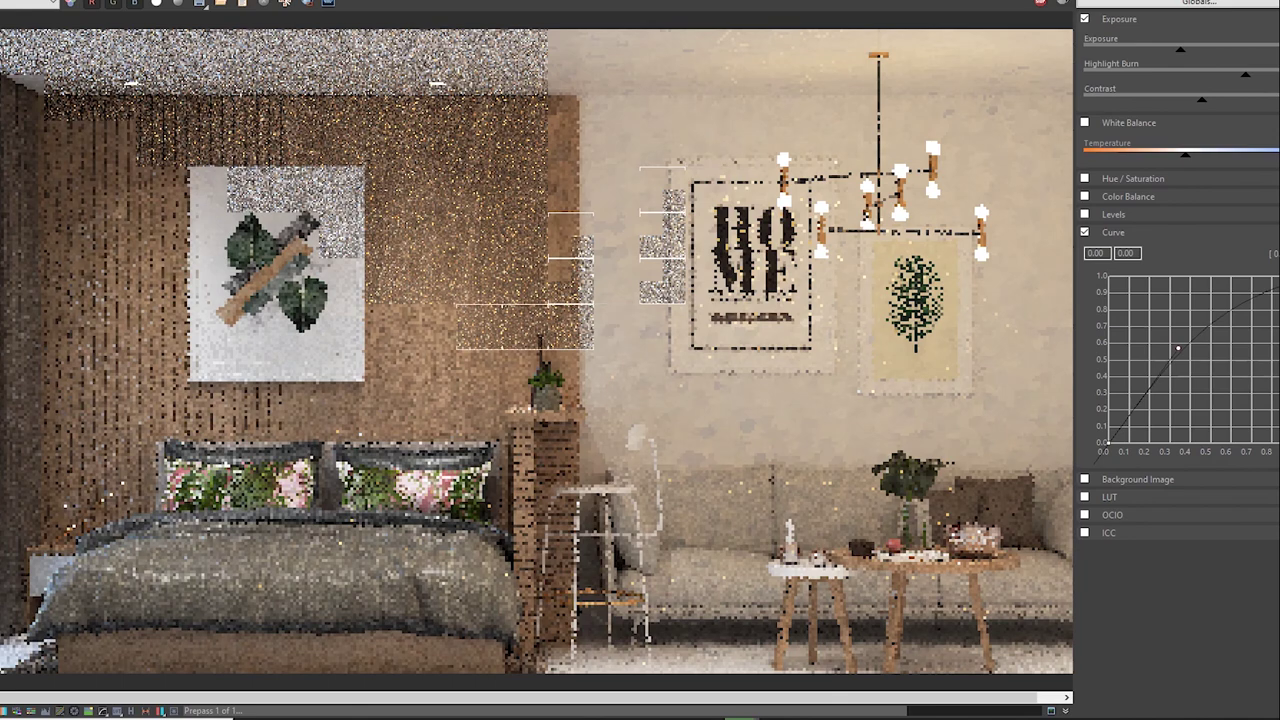